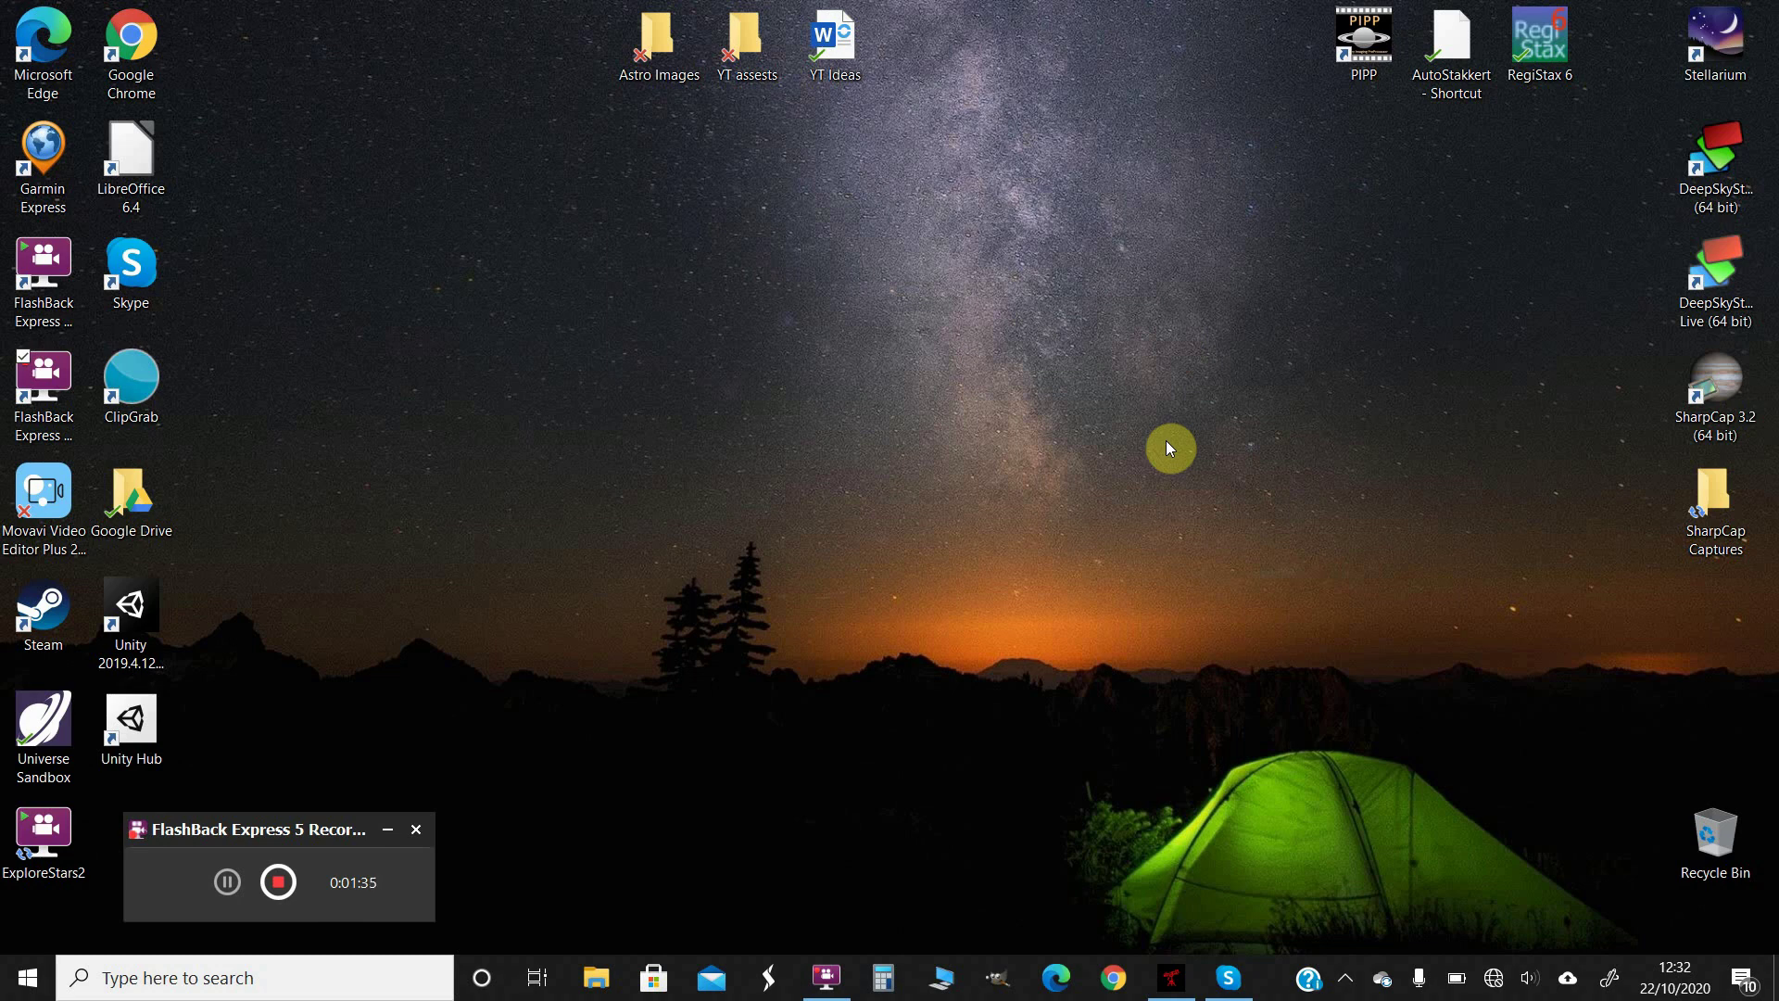
Step: Check that the Wi-Fi is connected to the PMC-Eight-8F network, and switch to ExploreStars
left_click(1494, 977)
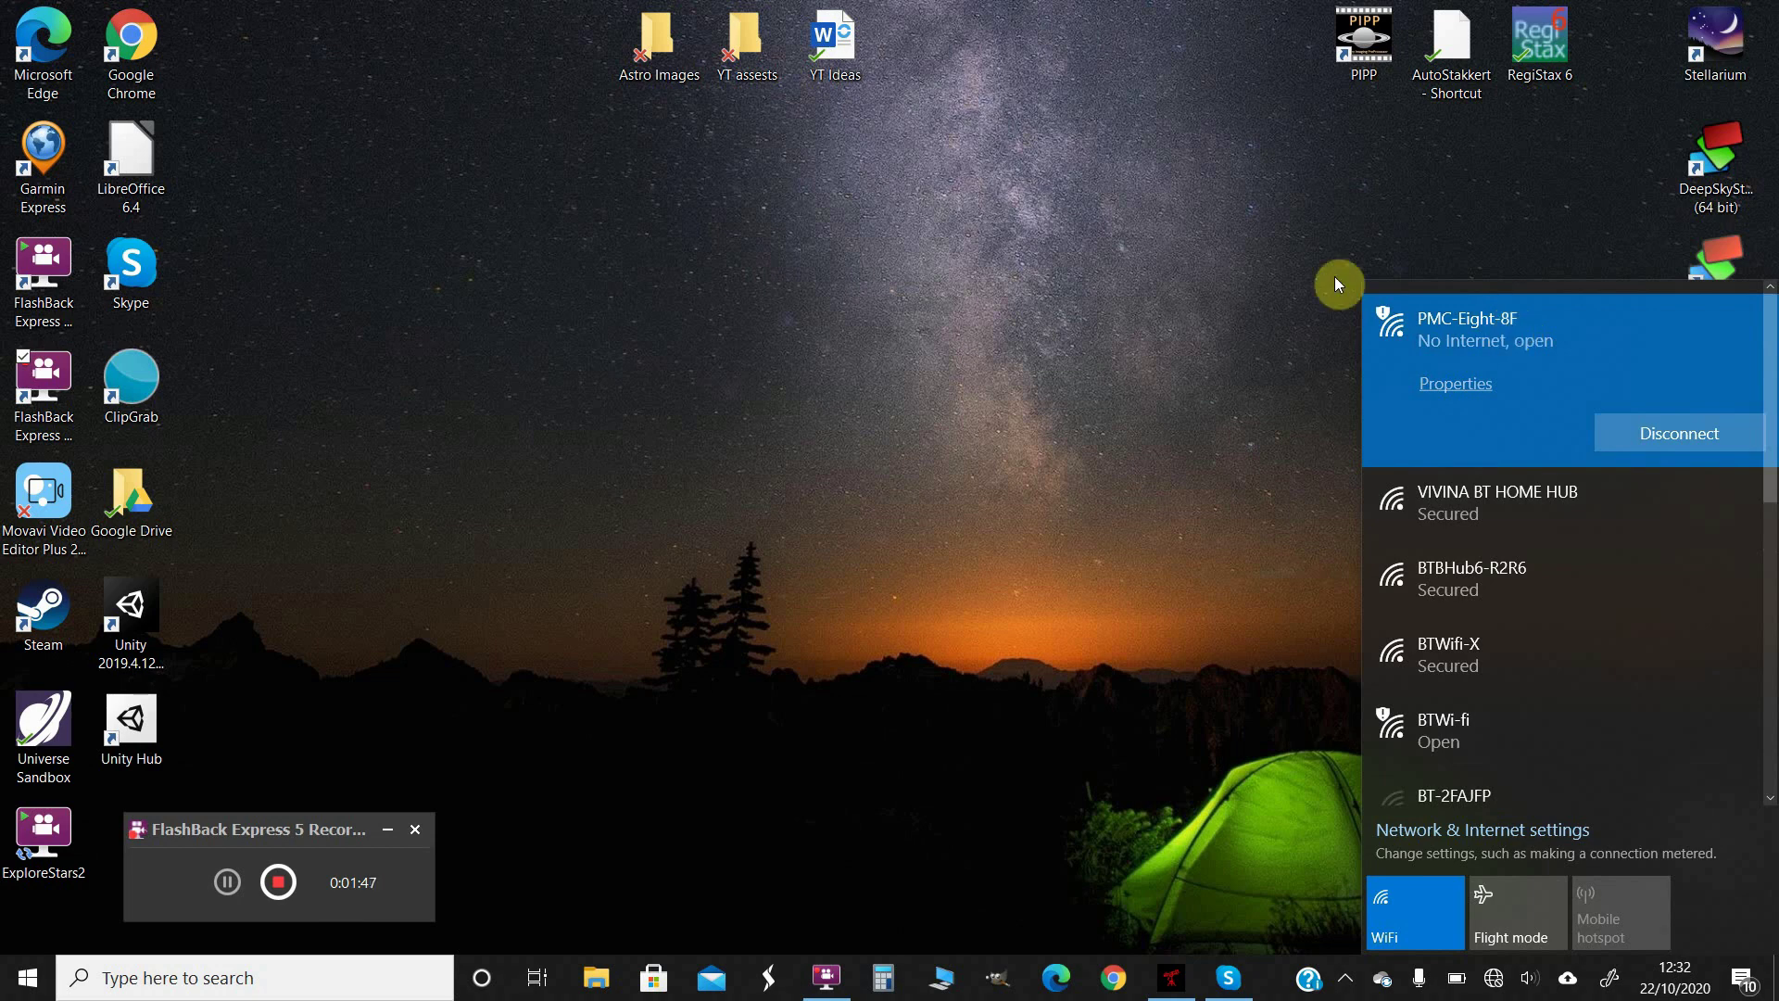
left_click(1160, 482)
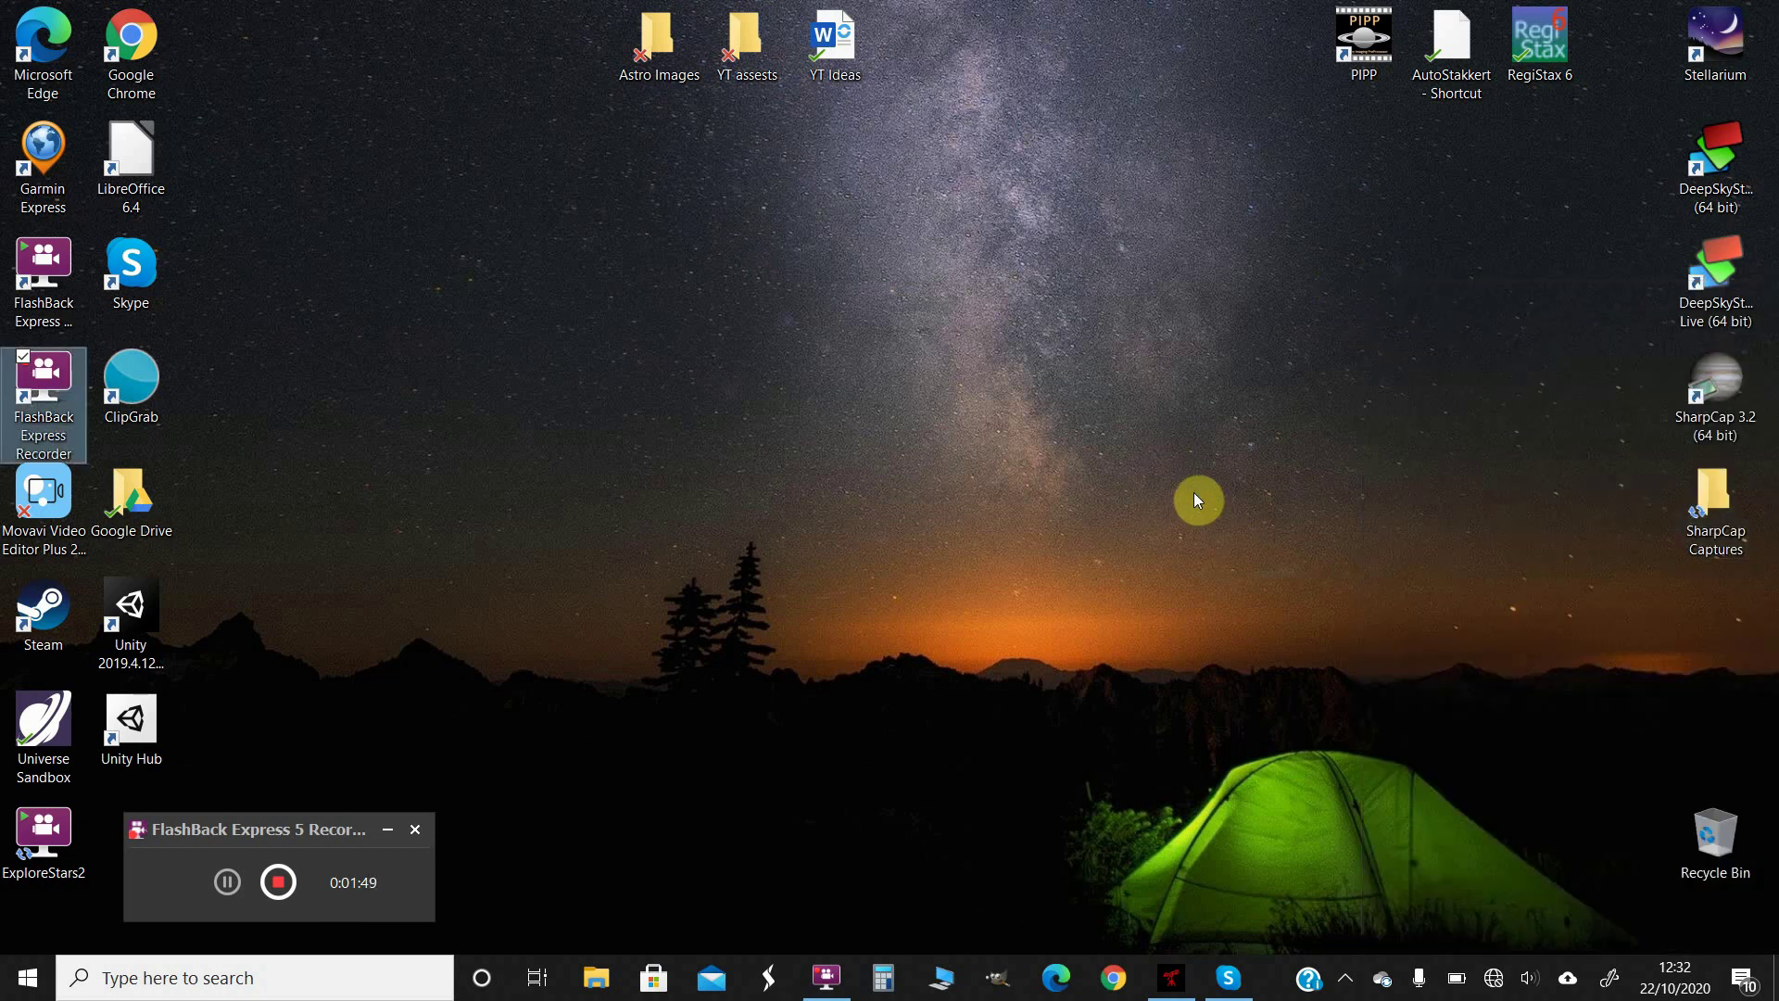
left_click(1173, 984)
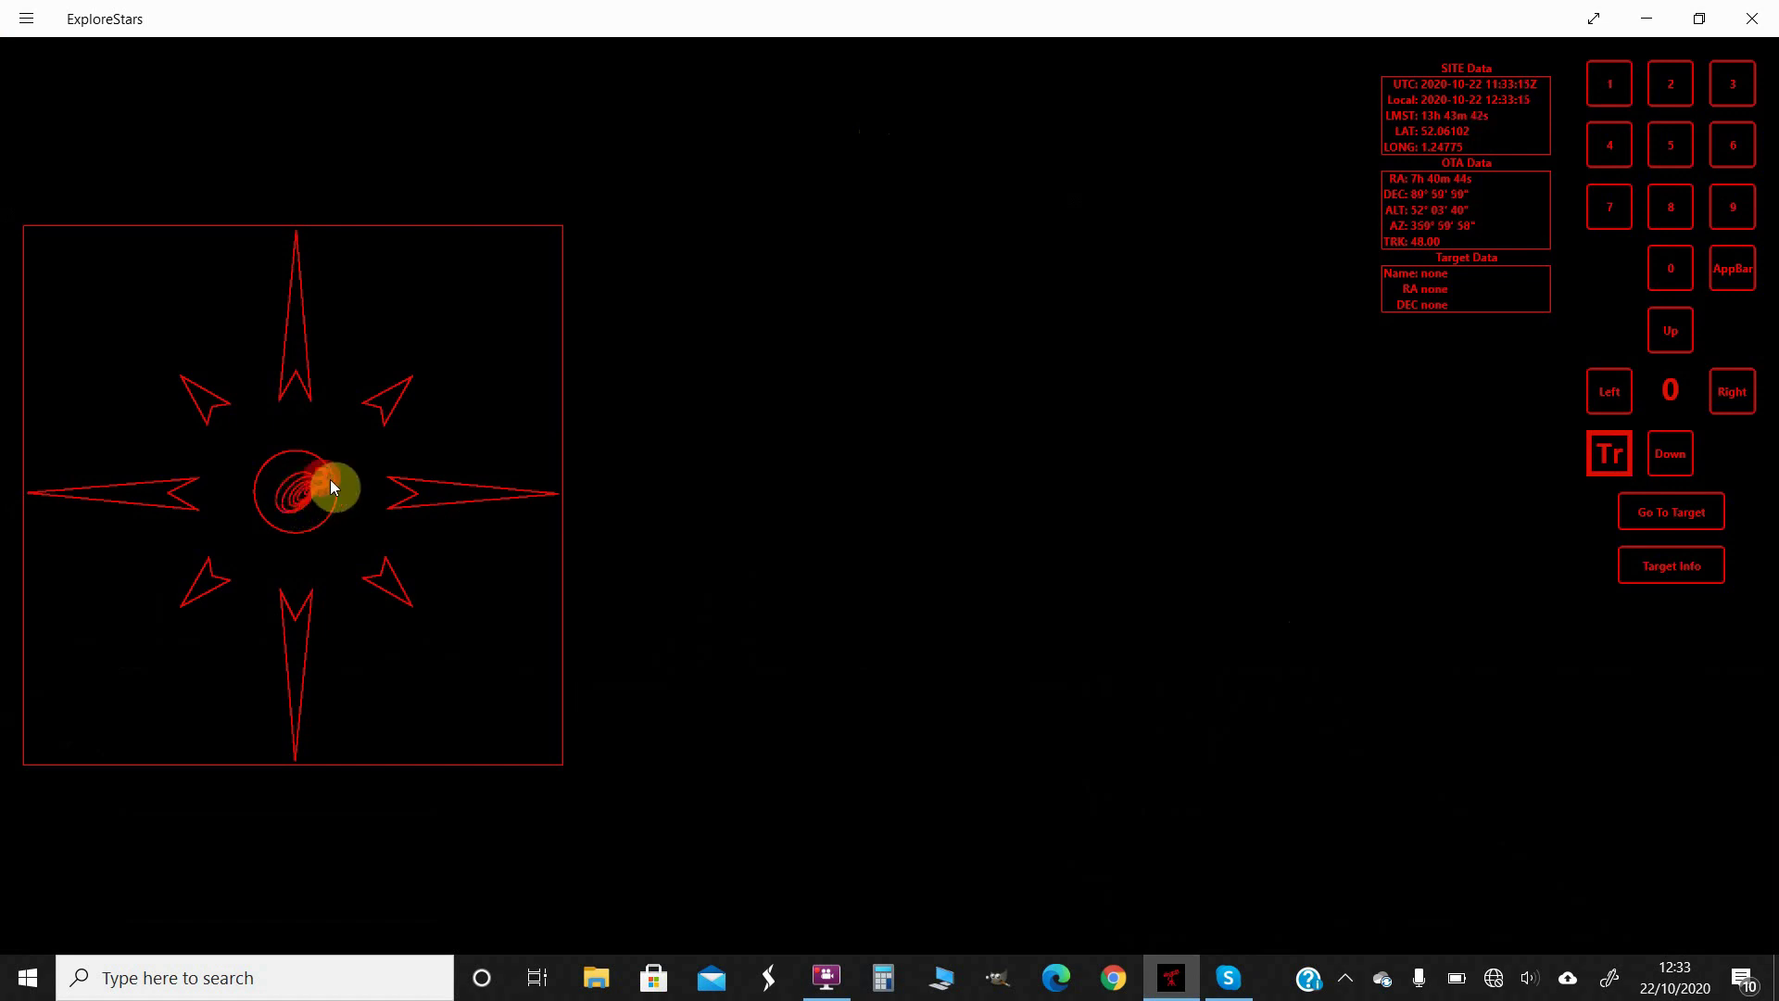
Step: Slew the mount with the virtual joystick, diagonally up and to the right and finally straight up
left_click_drag(332, 482, 431, 379)
left_click_drag(487, 314, 487, 314)
left_click_drag(354, 429, 368, 419)
left_click_drag(536, 253, 543, 247)
left_click_drag(297, 336, 296, 258)
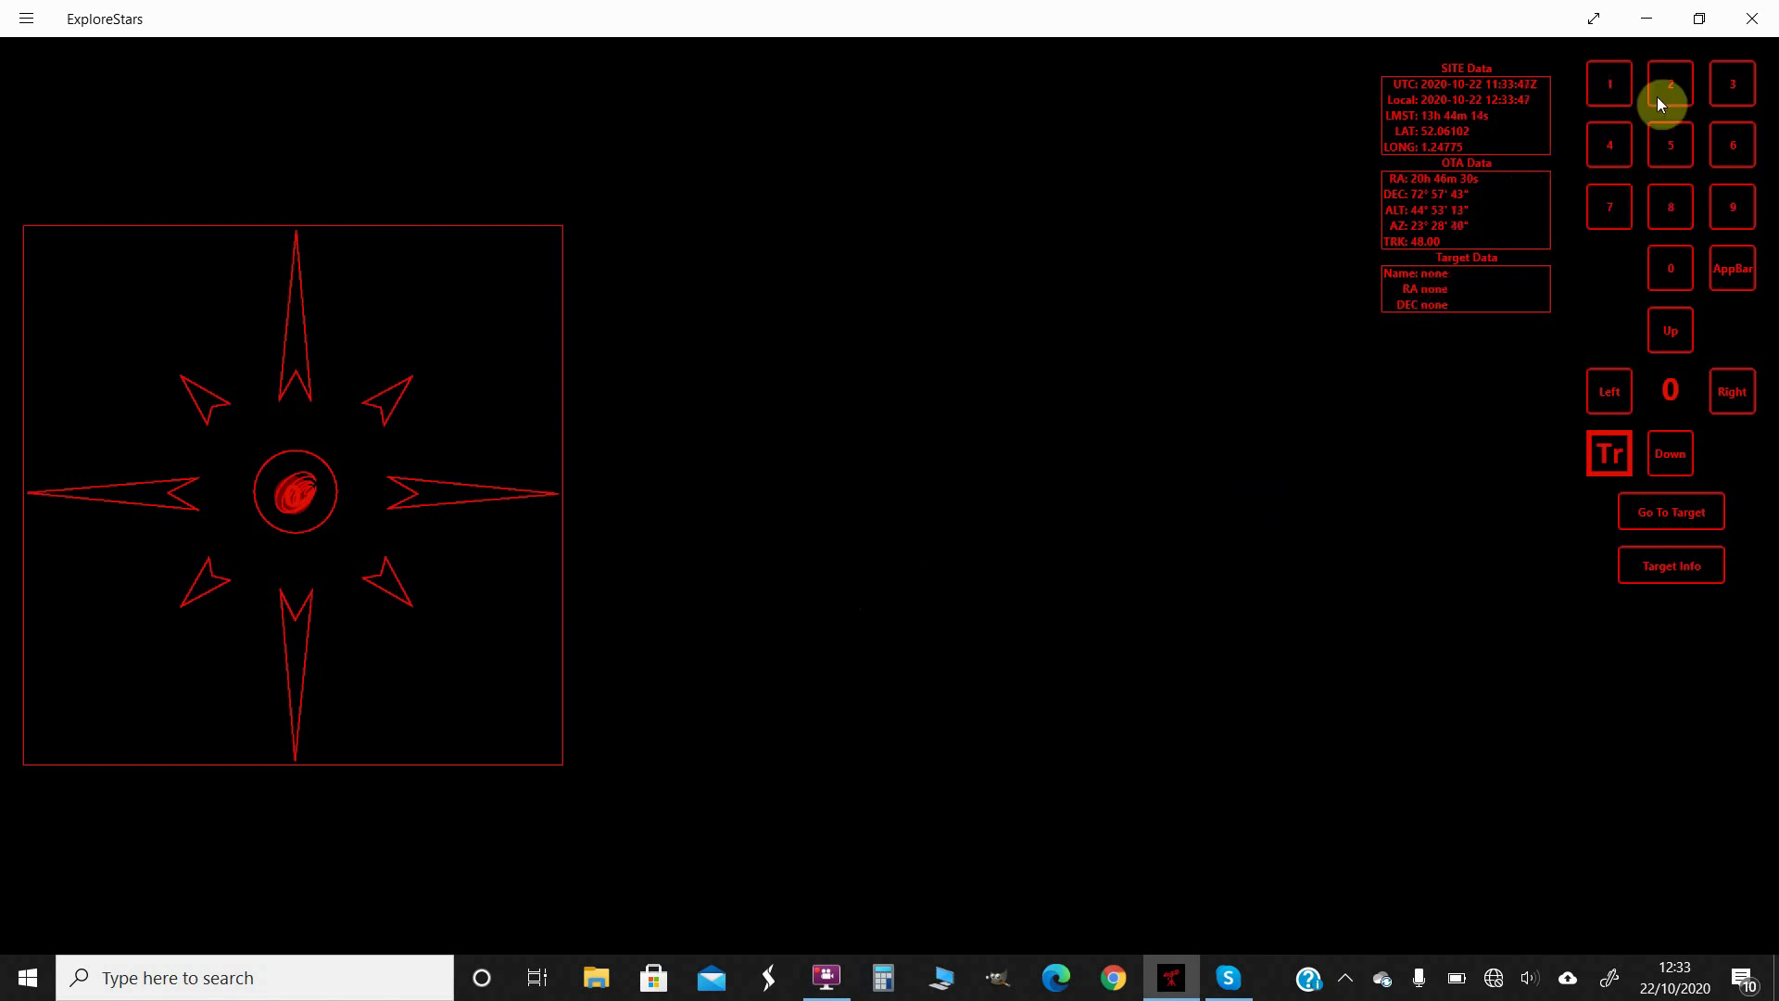
Step: Try several slew rates on the number pad, finish on rate 8, and nudge the mount up and down
left_click(1677, 148)
left_click(1613, 190)
left_click(1622, 147)
left_click(1668, 206)
left_click(1663, 341)
left_click(1670, 461)
mouse_move(311, 499)
left_mouse_down()
mouse_move(377, 429)
mouse_move(312, 505)
left_mouse_up()
Step: Open the preferences and review the available scope types, keeping EXOS II
left_click(35, 26)
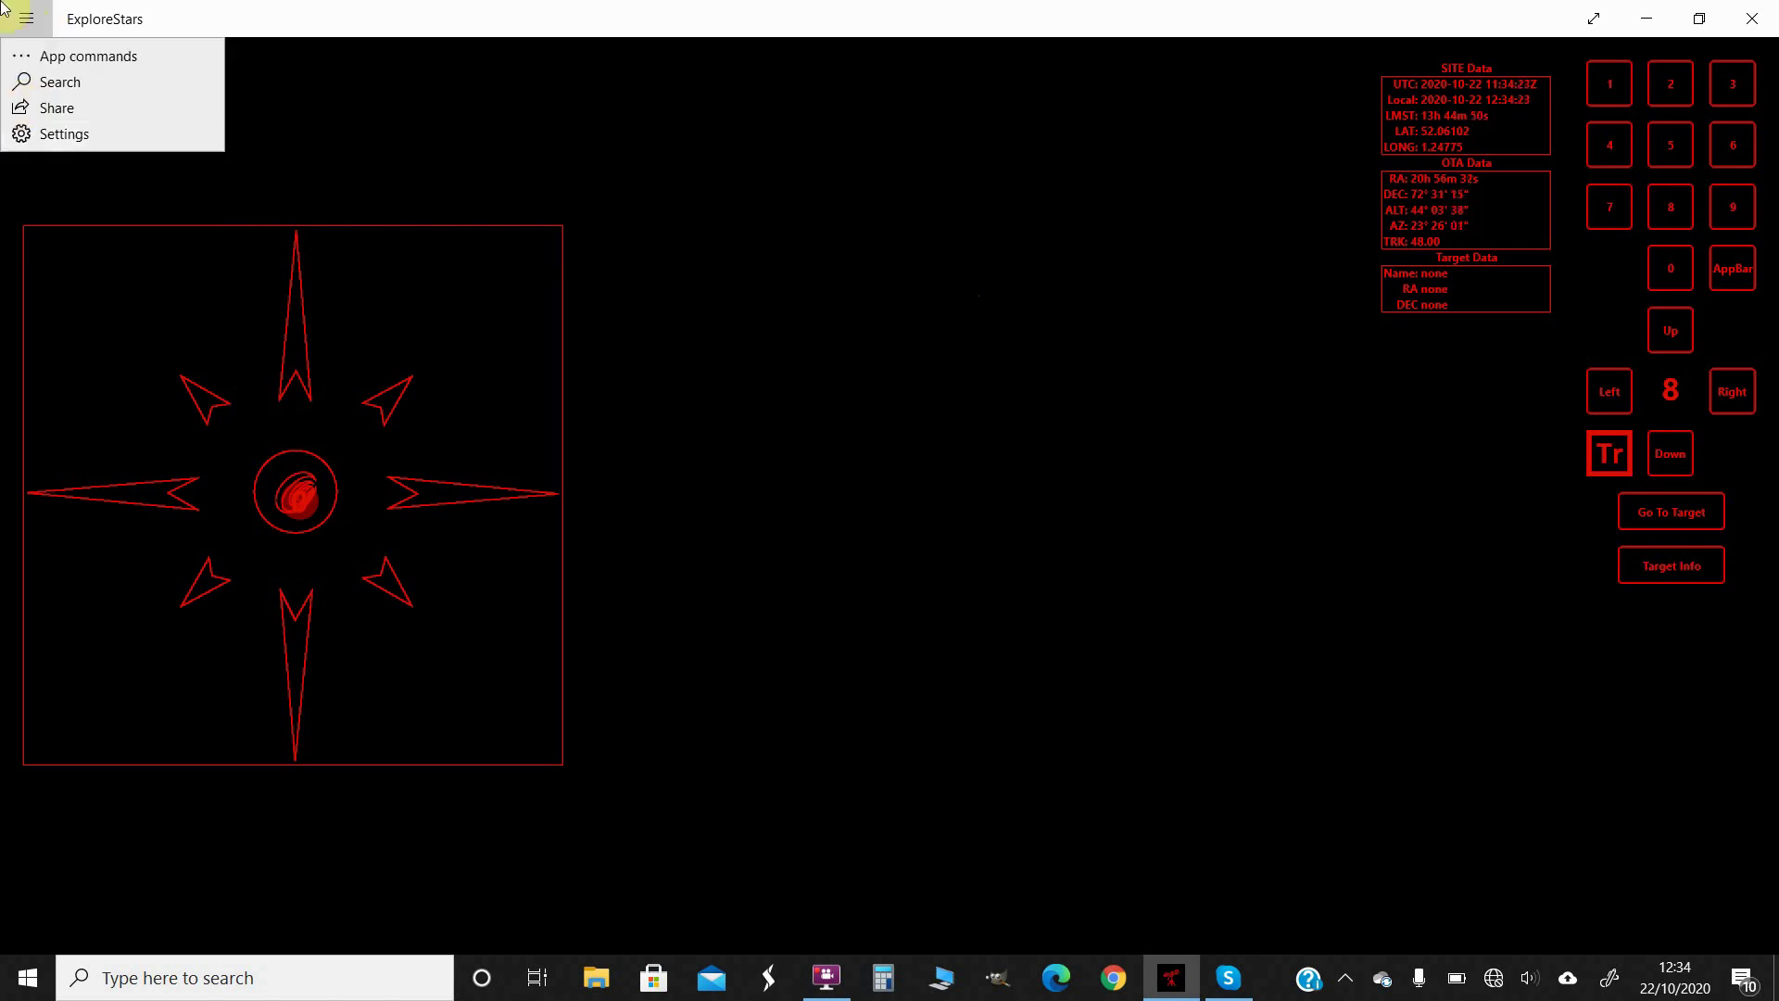
left_click(61, 135)
left_click(1404, 277)
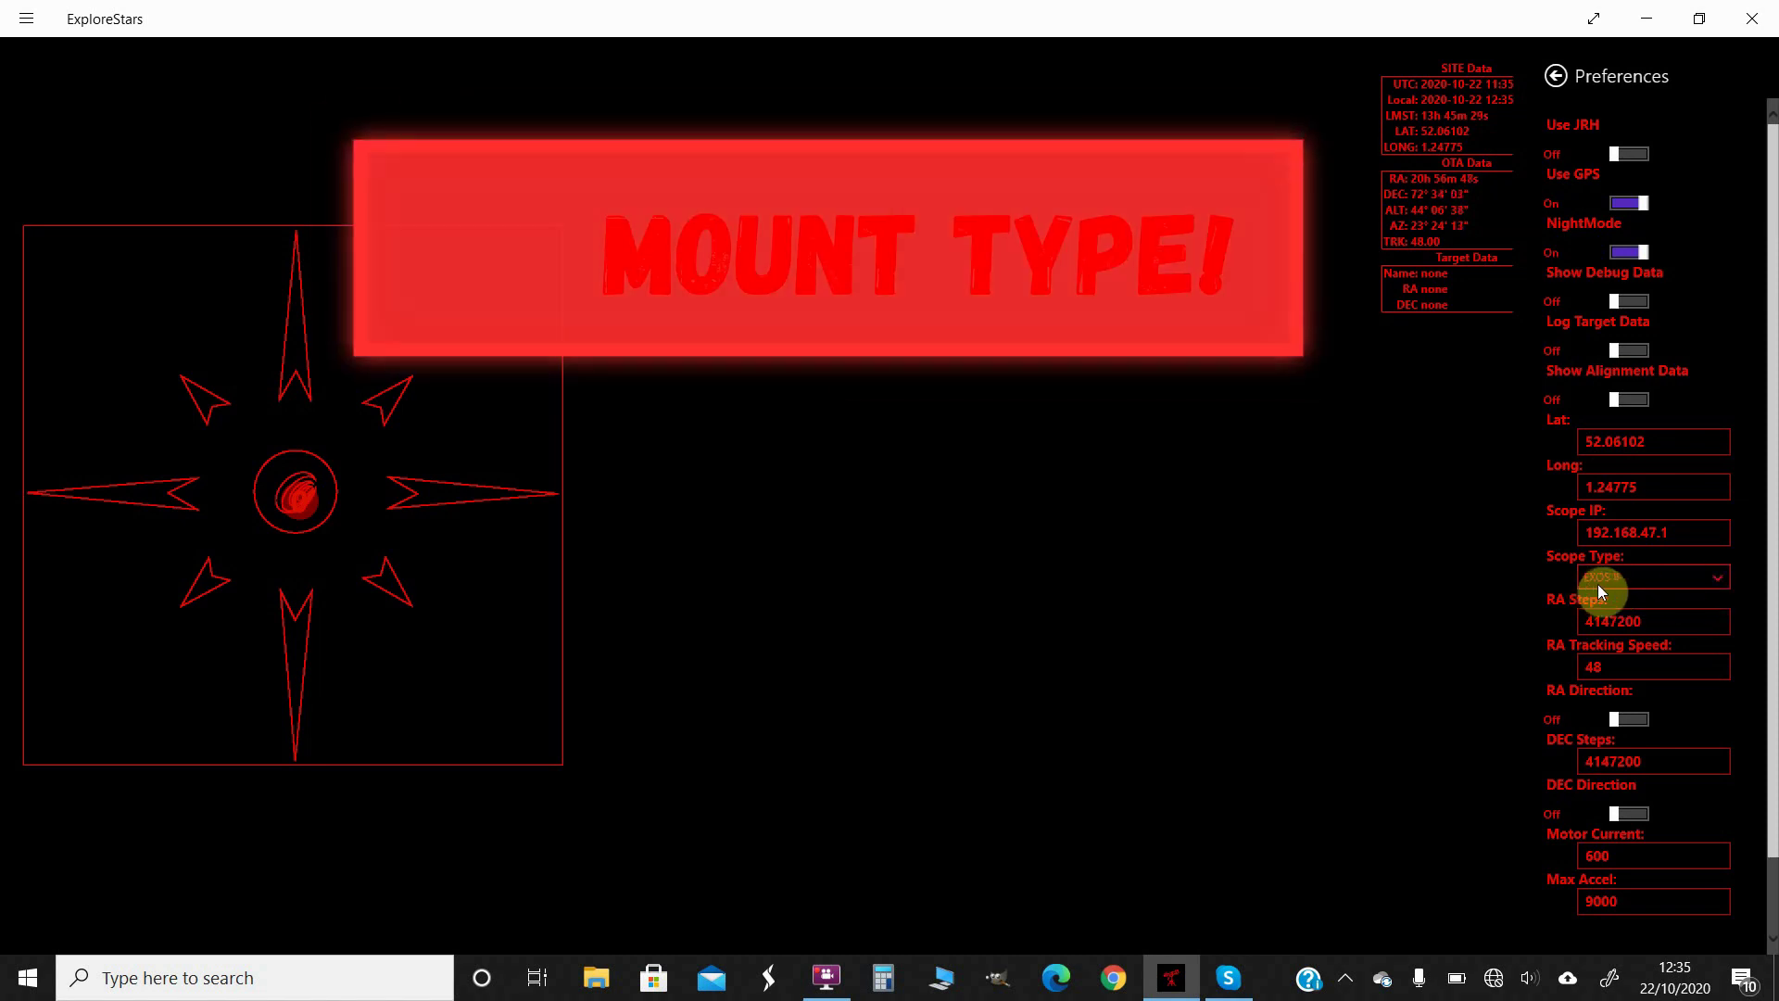
left_click(1716, 581)
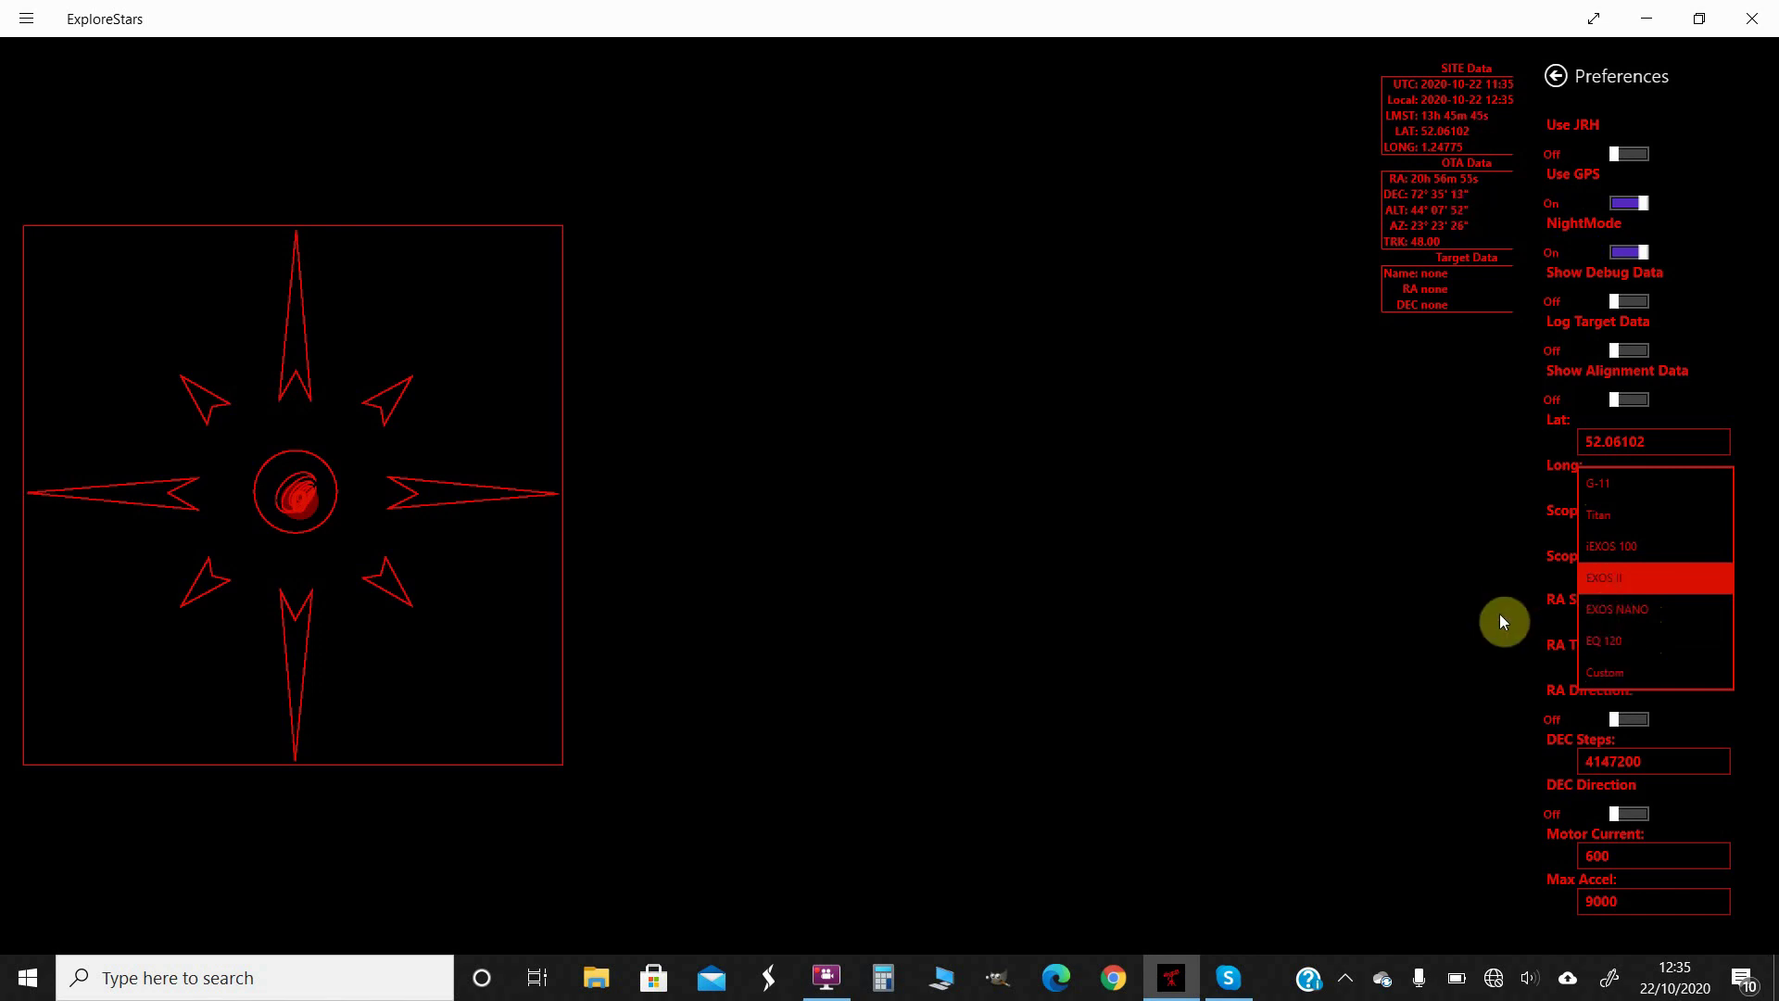
left_click(1463, 595)
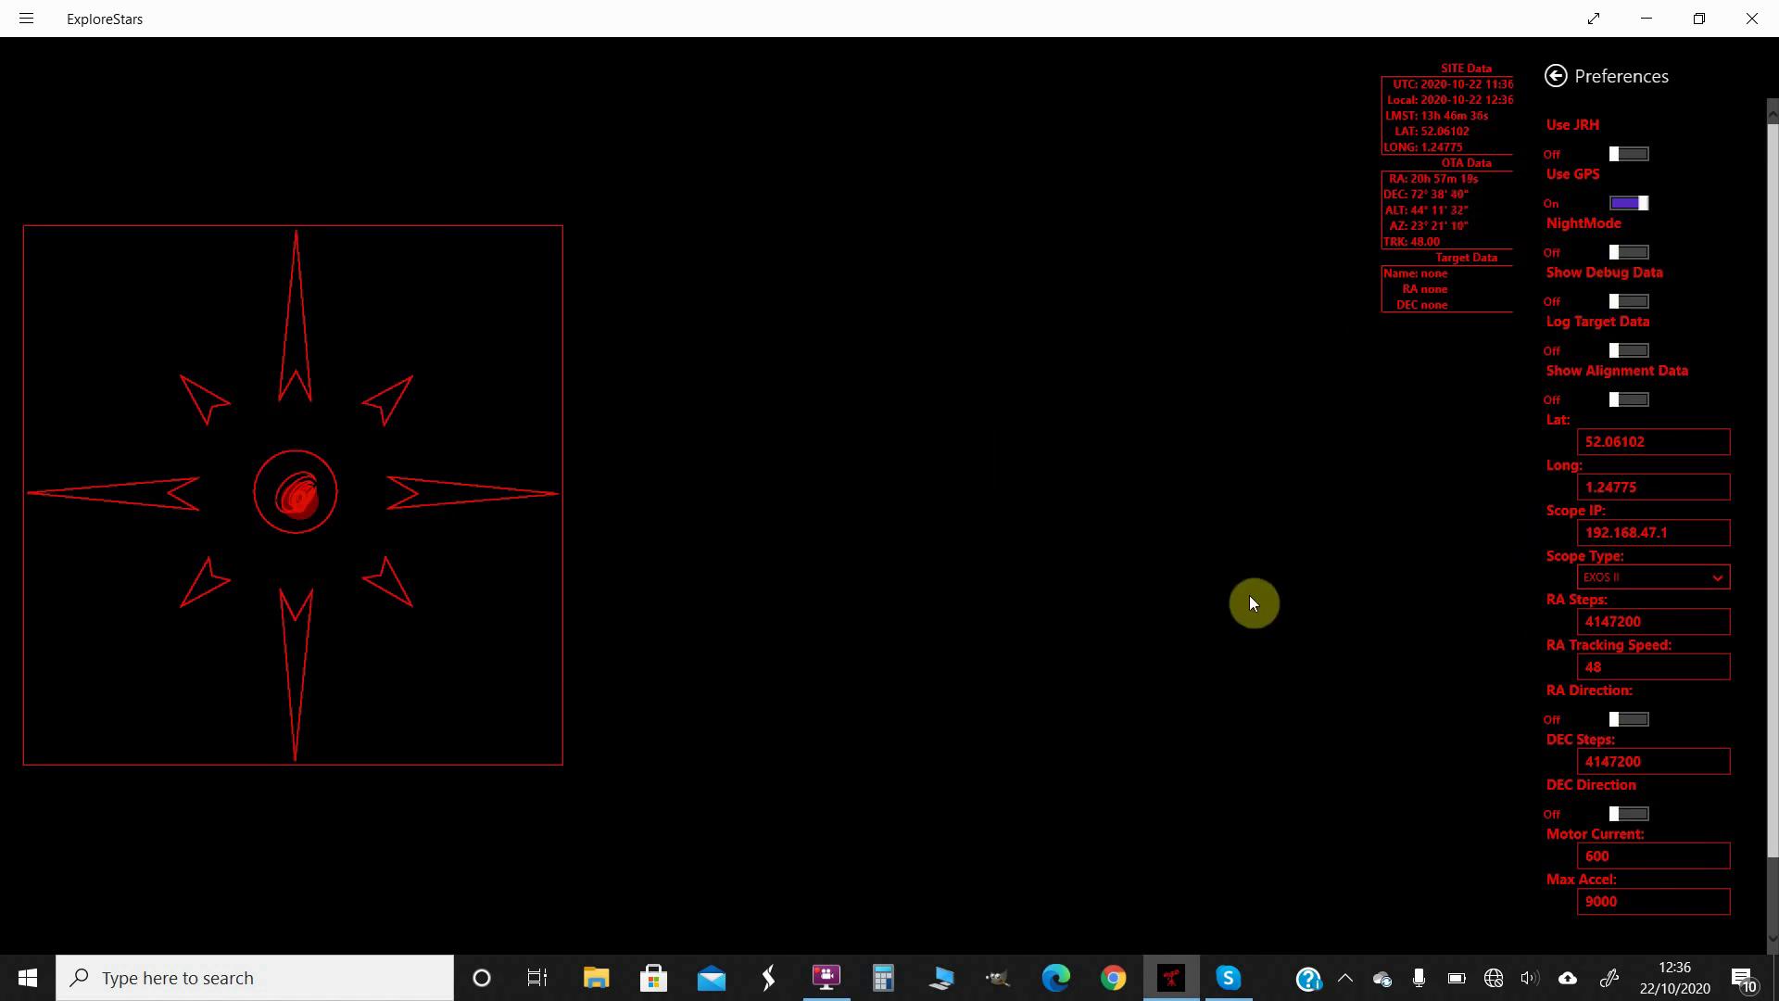
Step: Turn NightMode off in the preferences and return to the main page to apply it
left_click(1554, 77)
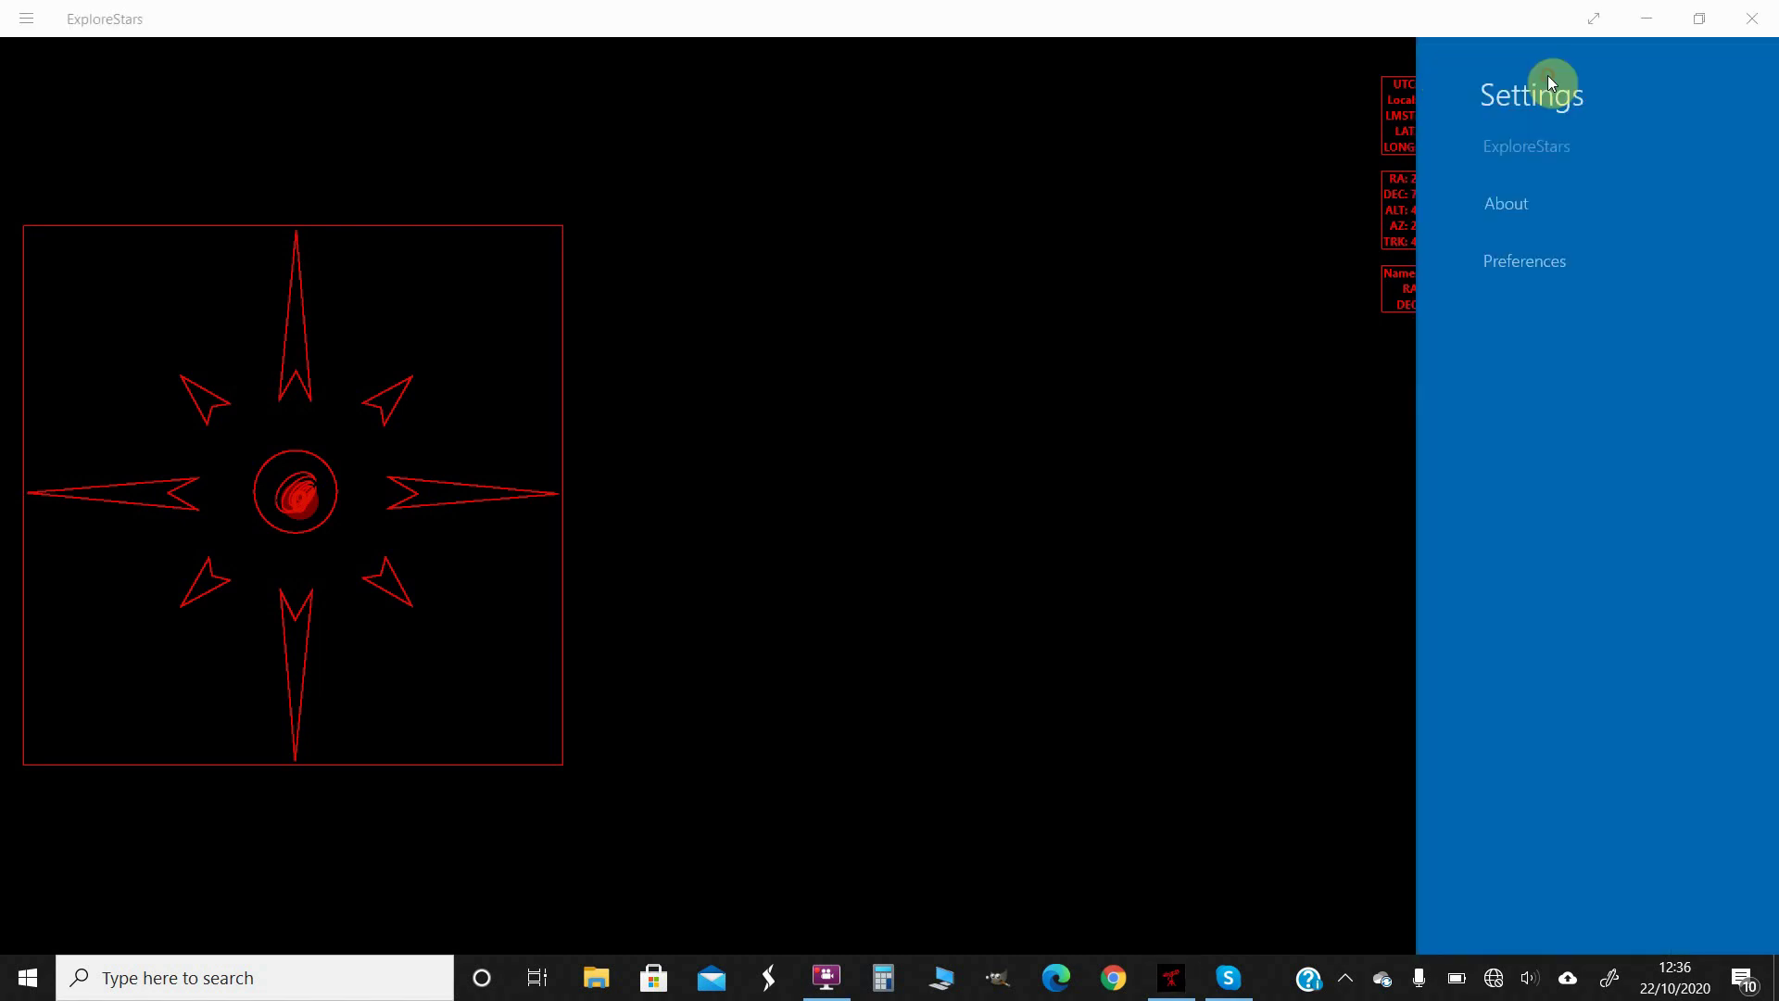
left_click(1259, 298)
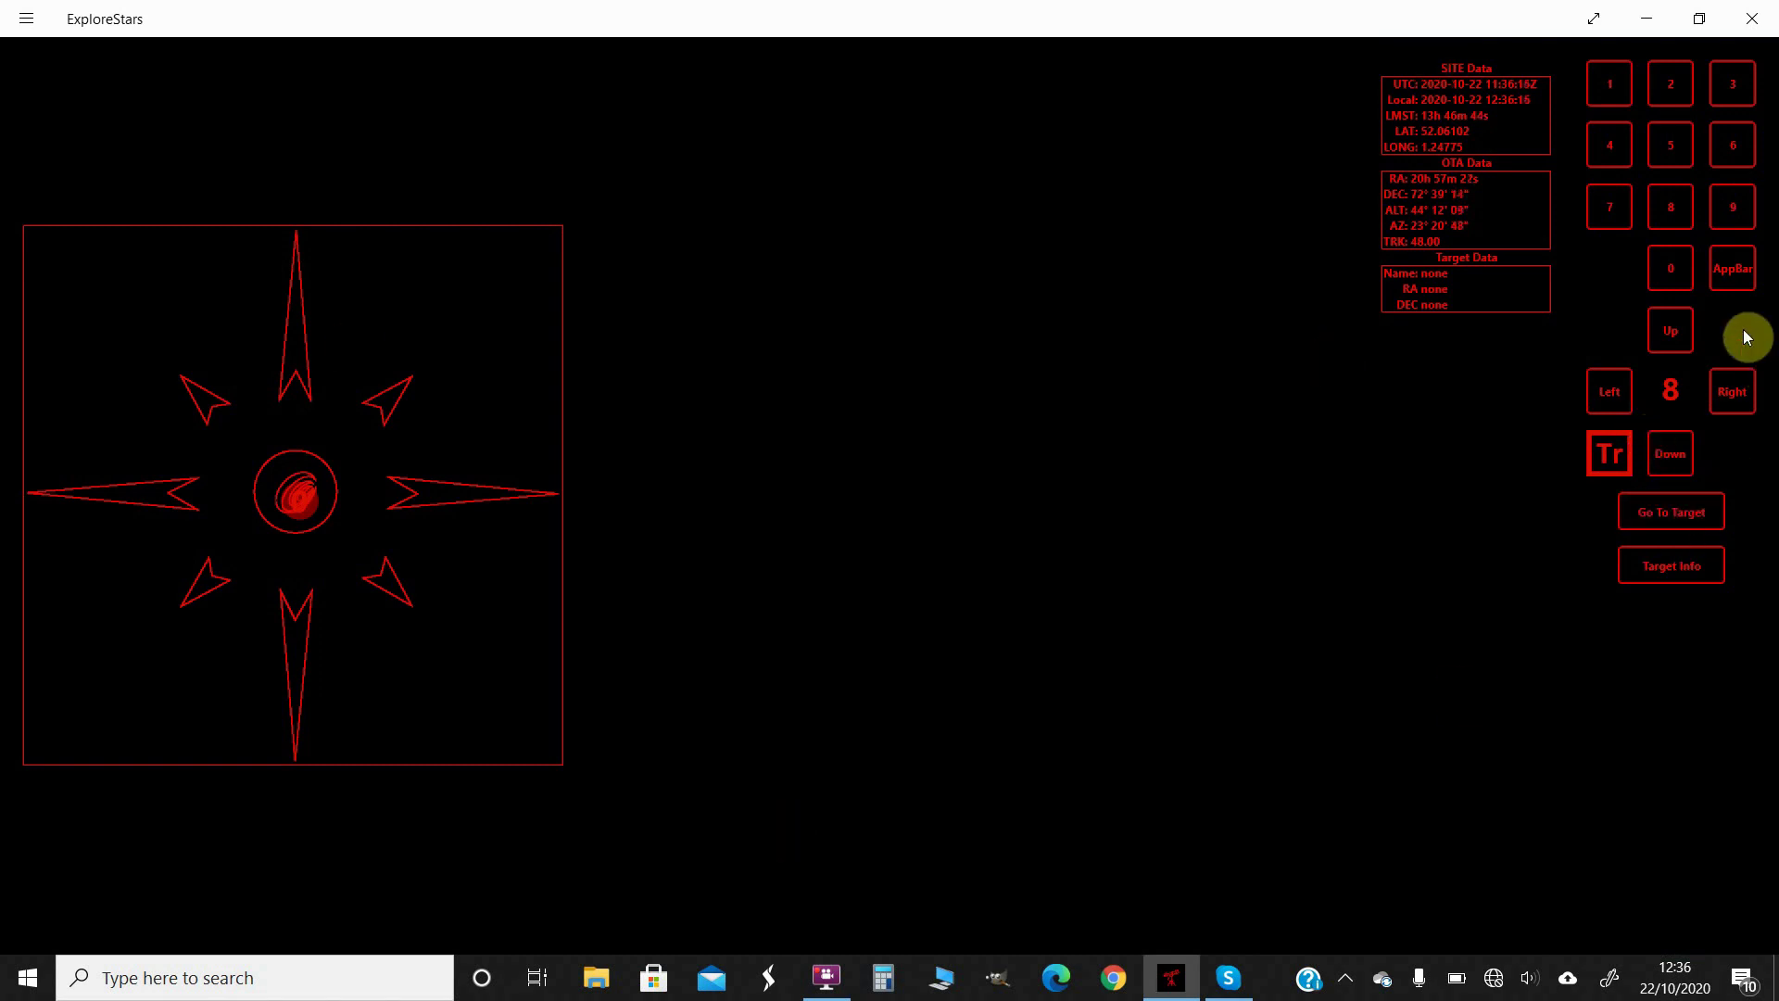
left_click(1729, 278)
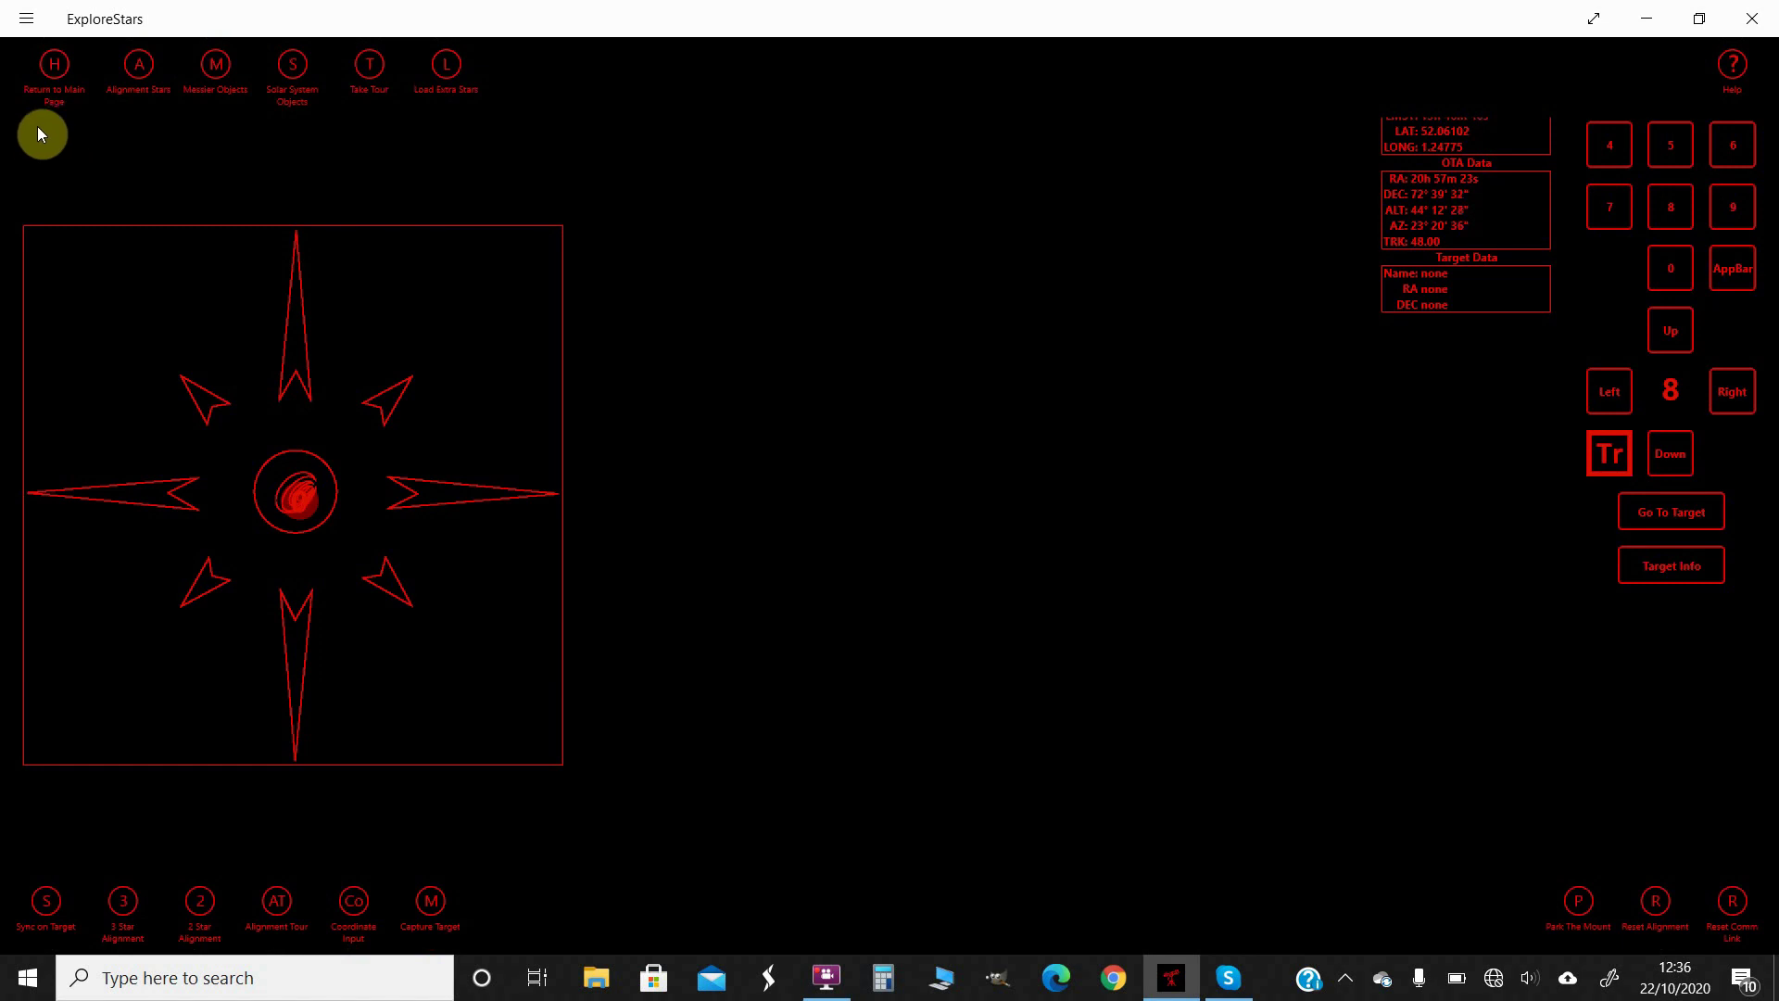
left_click(53, 65)
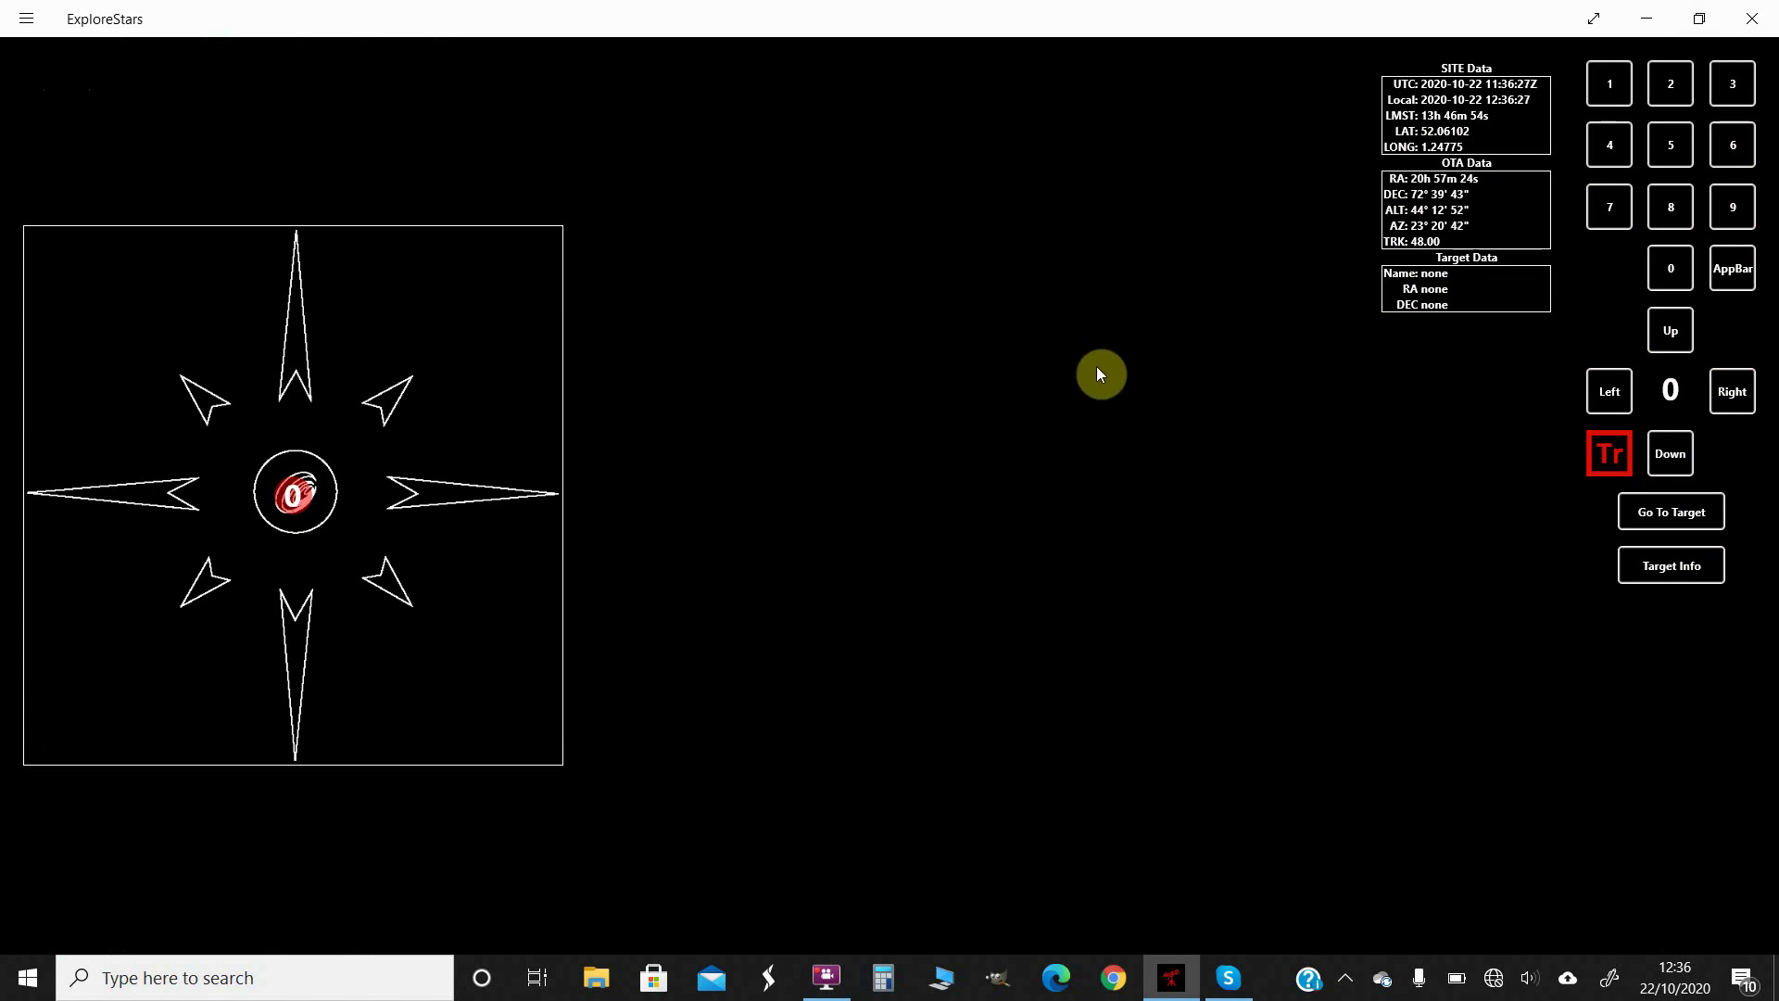
Step: Turn NightMode back on in the preferences and return to the main page to apply it
left_click(26, 19)
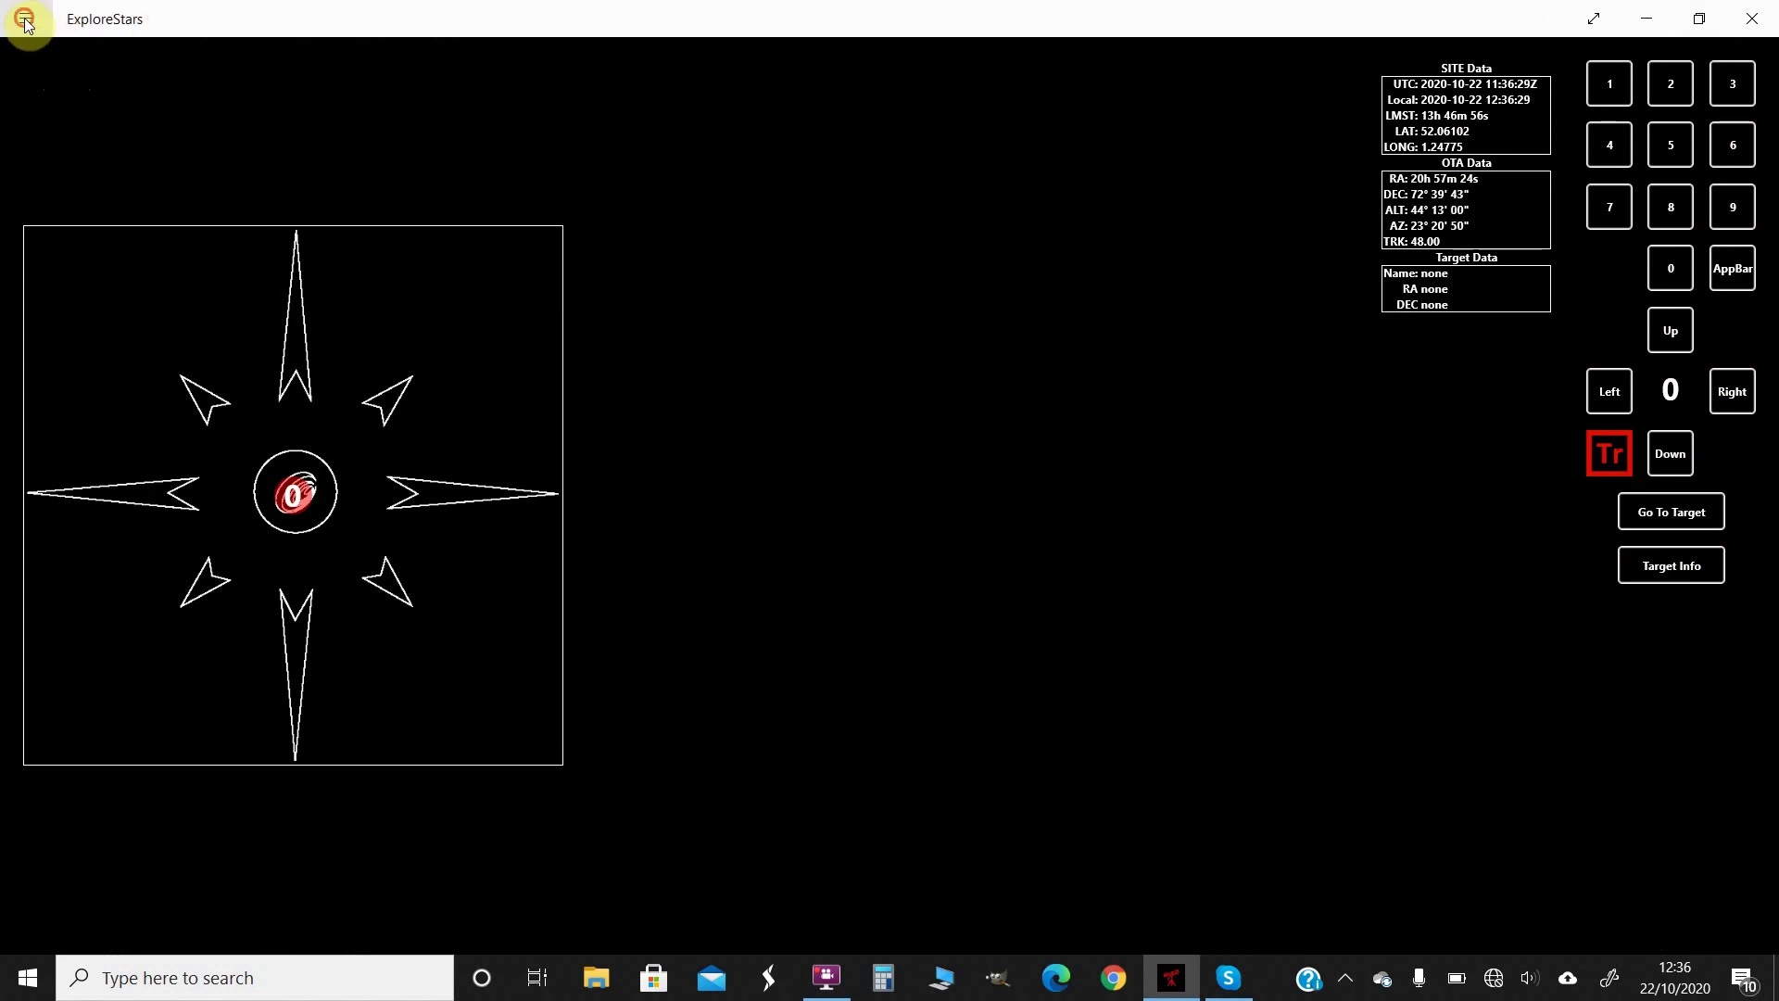
left_click(71, 138)
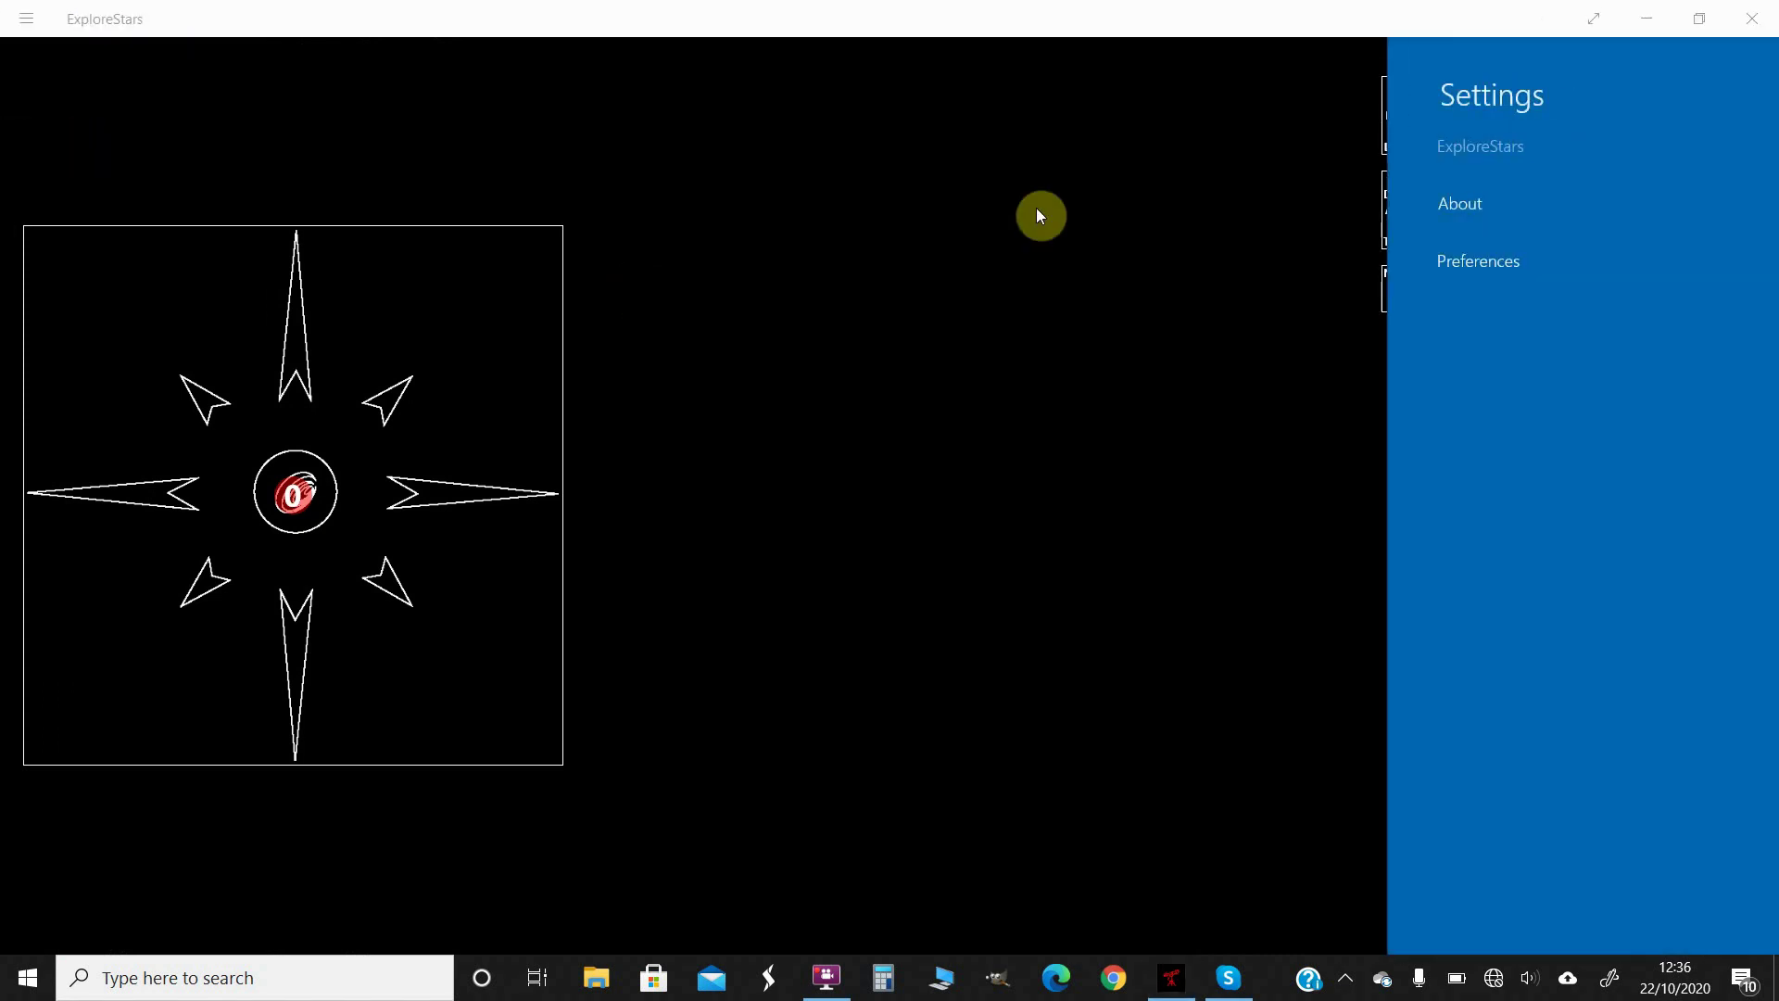
left_click(1449, 278)
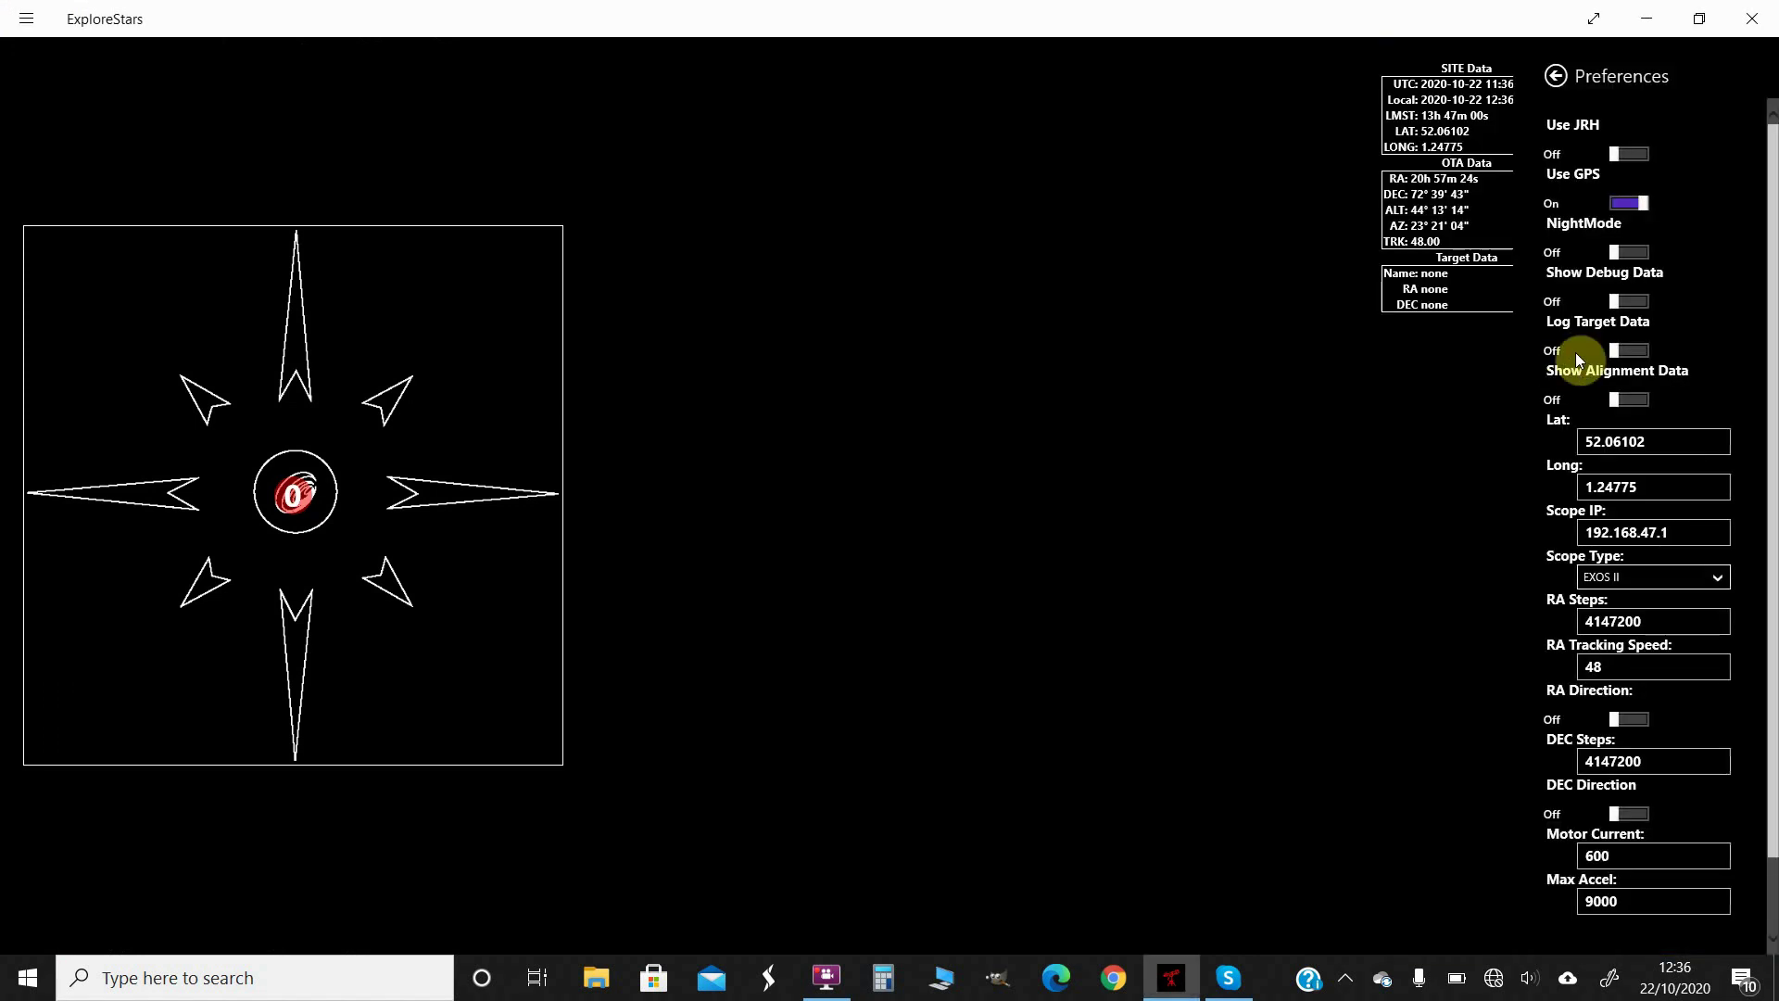
left_click(1638, 252)
left_click(1554, 75)
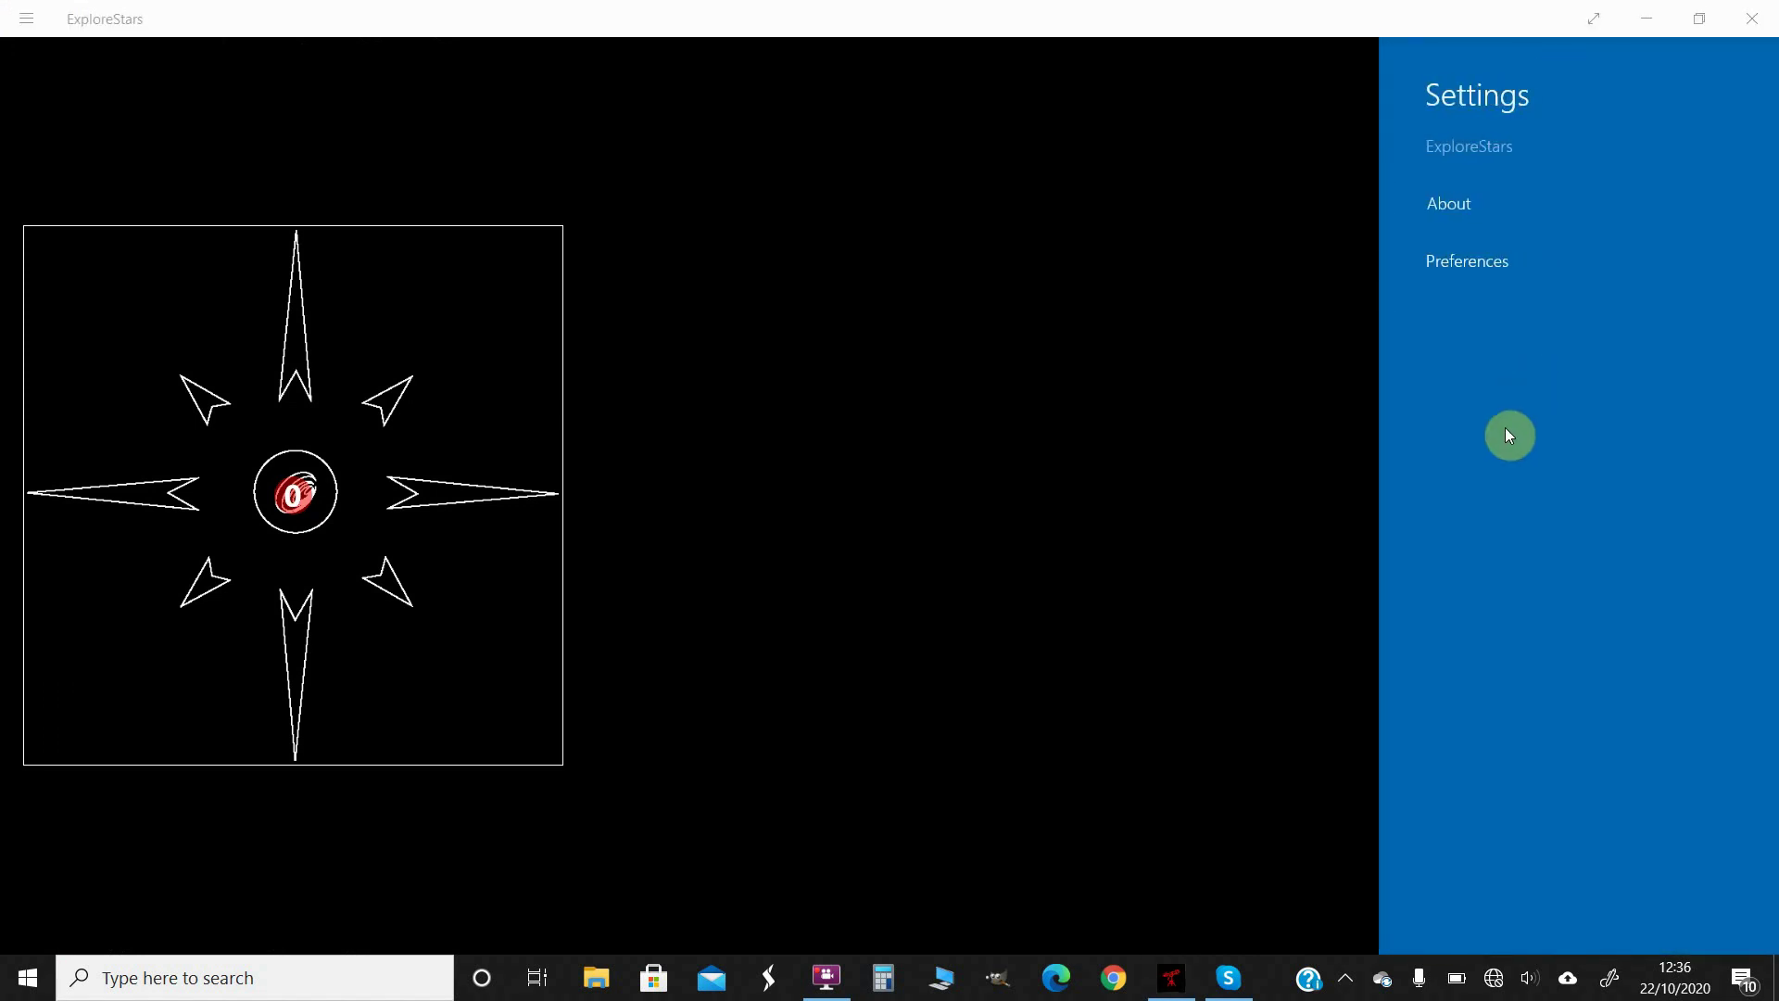
left_click(1349, 426)
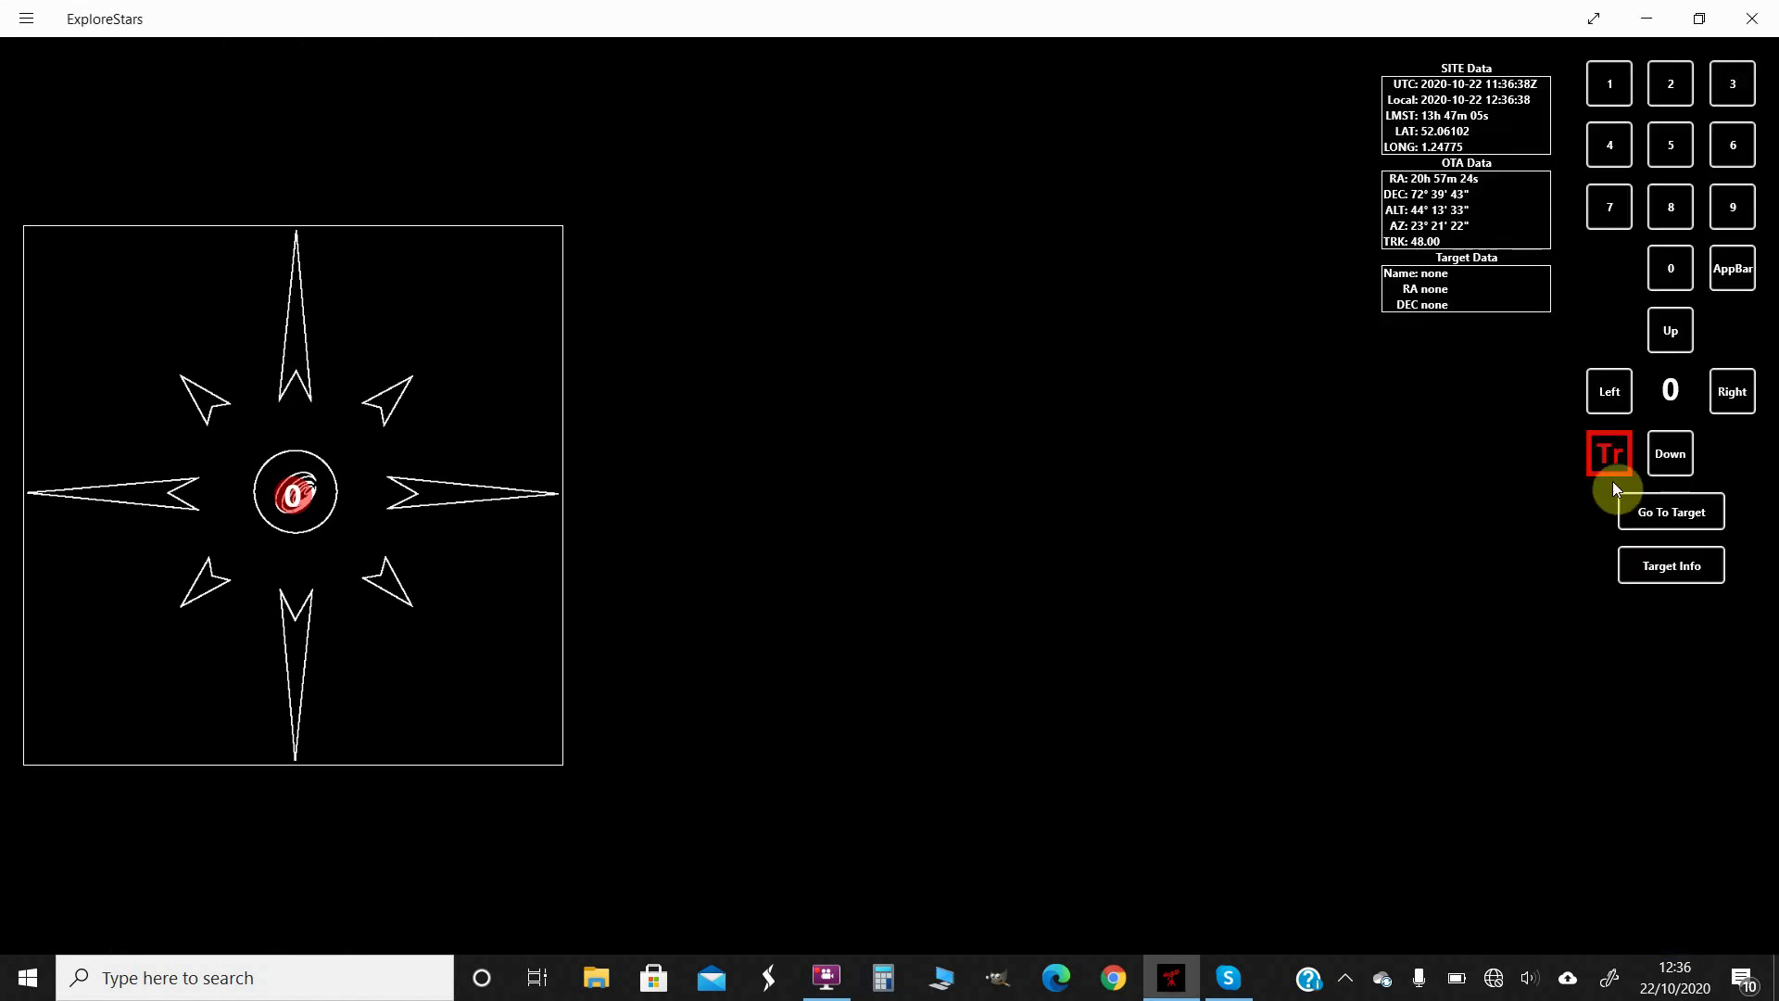
left_click(1734, 271)
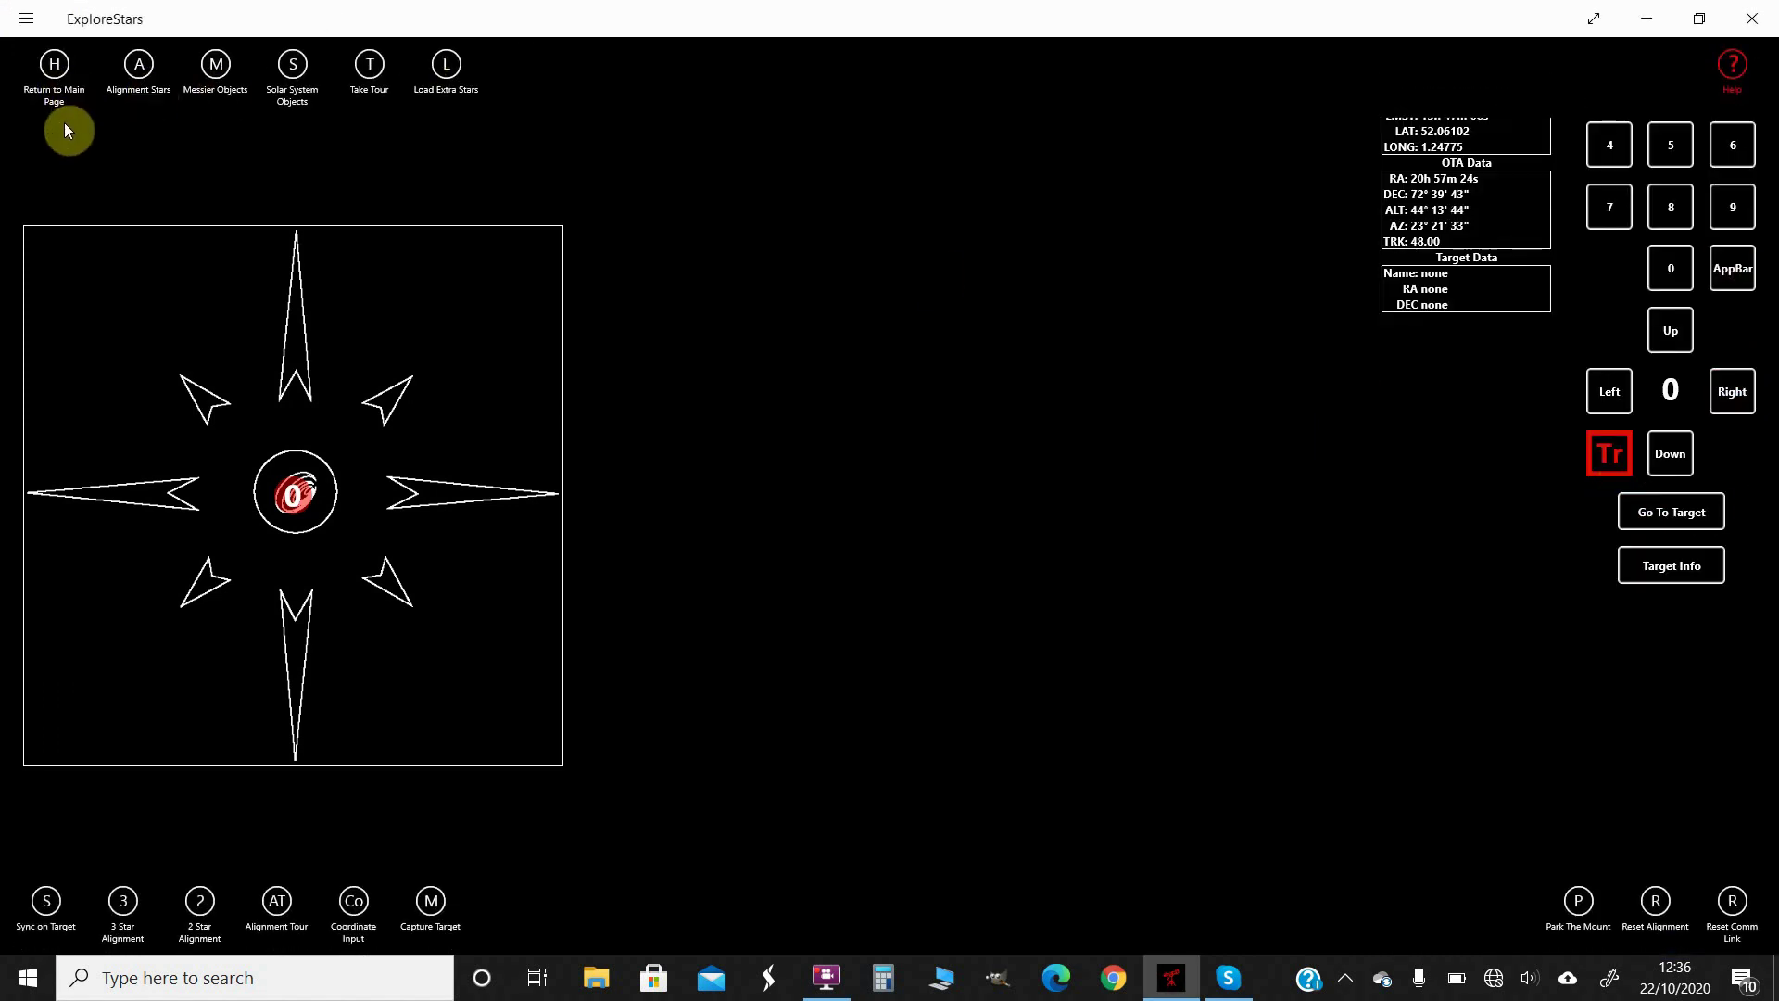
left_click(44, 66)
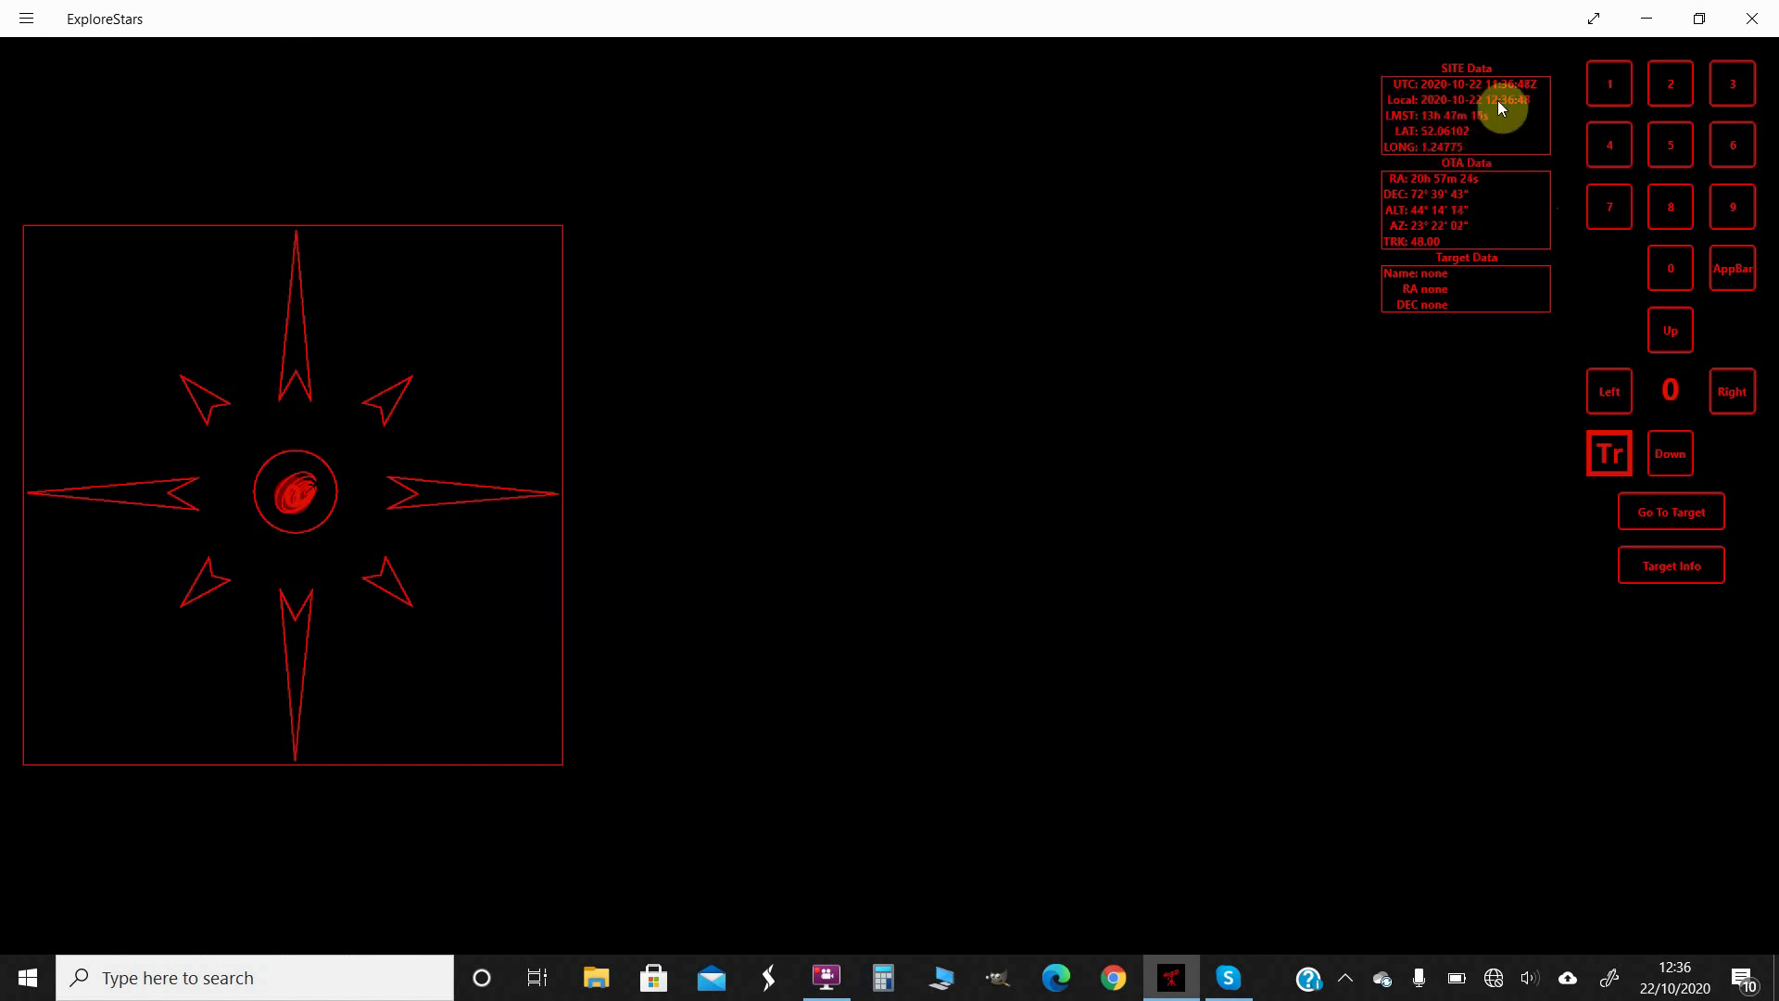
Step: Review the preferences for the mount once more and close them
left_click(19, 19)
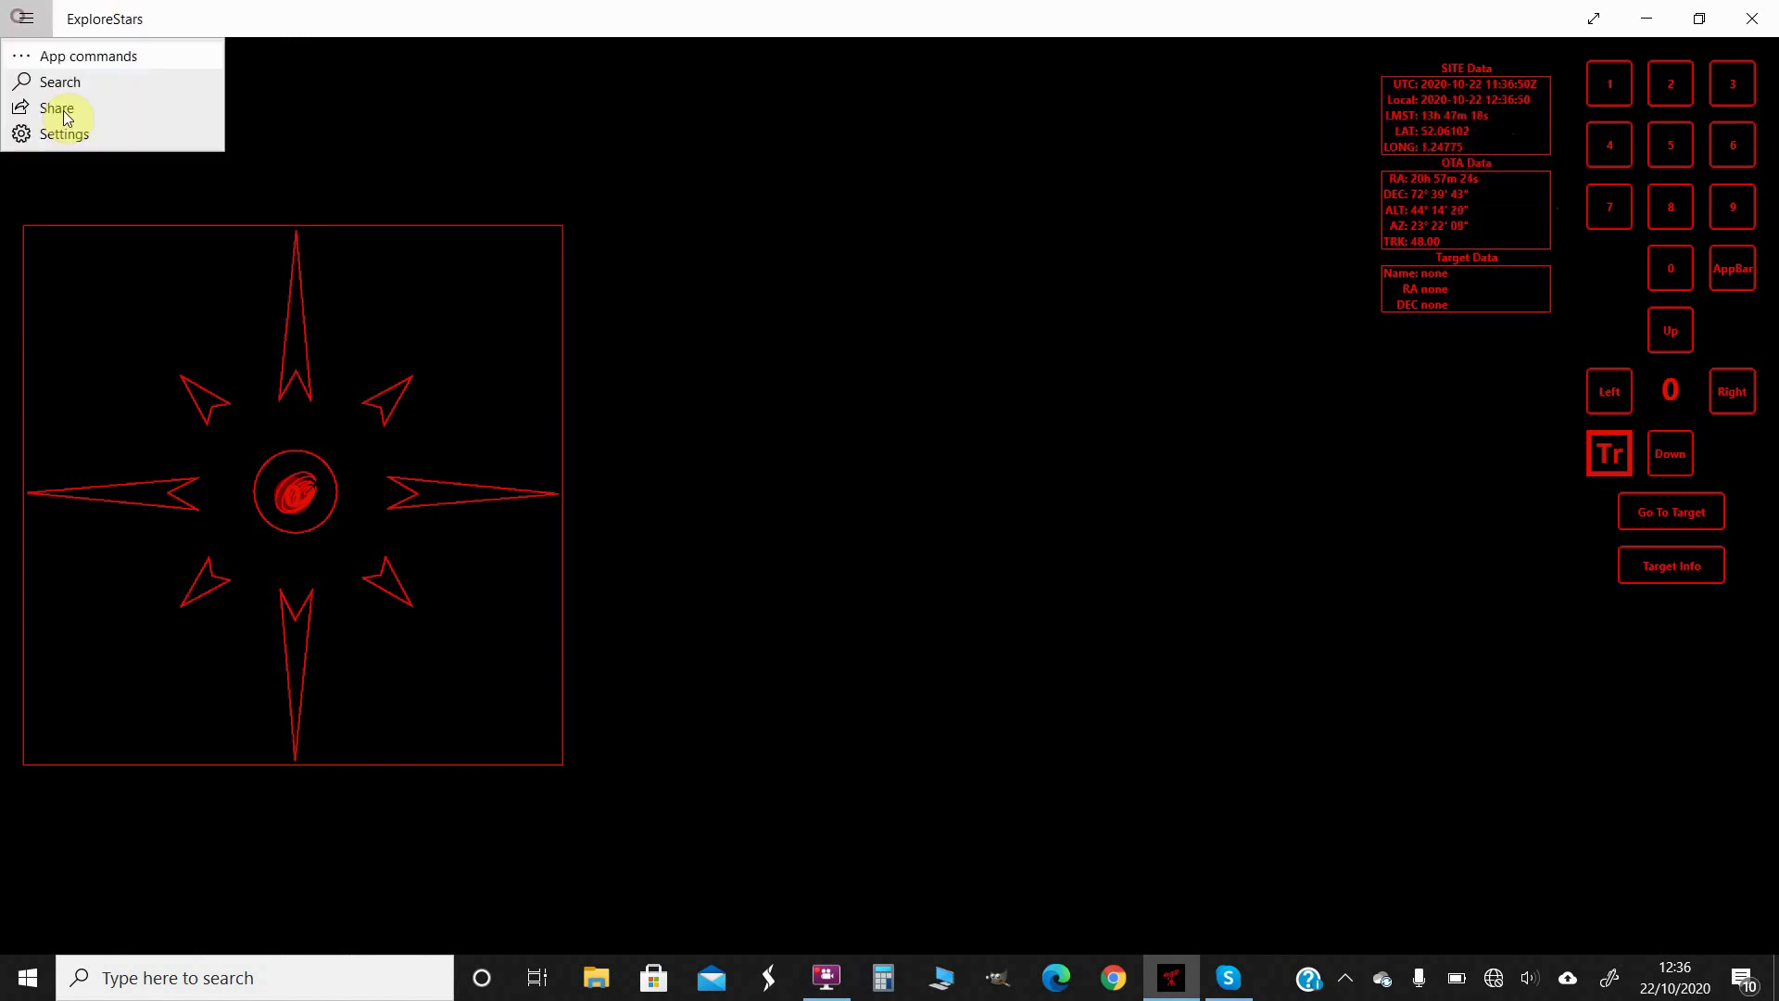
left_click(80, 141)
left_click(1459, 268)
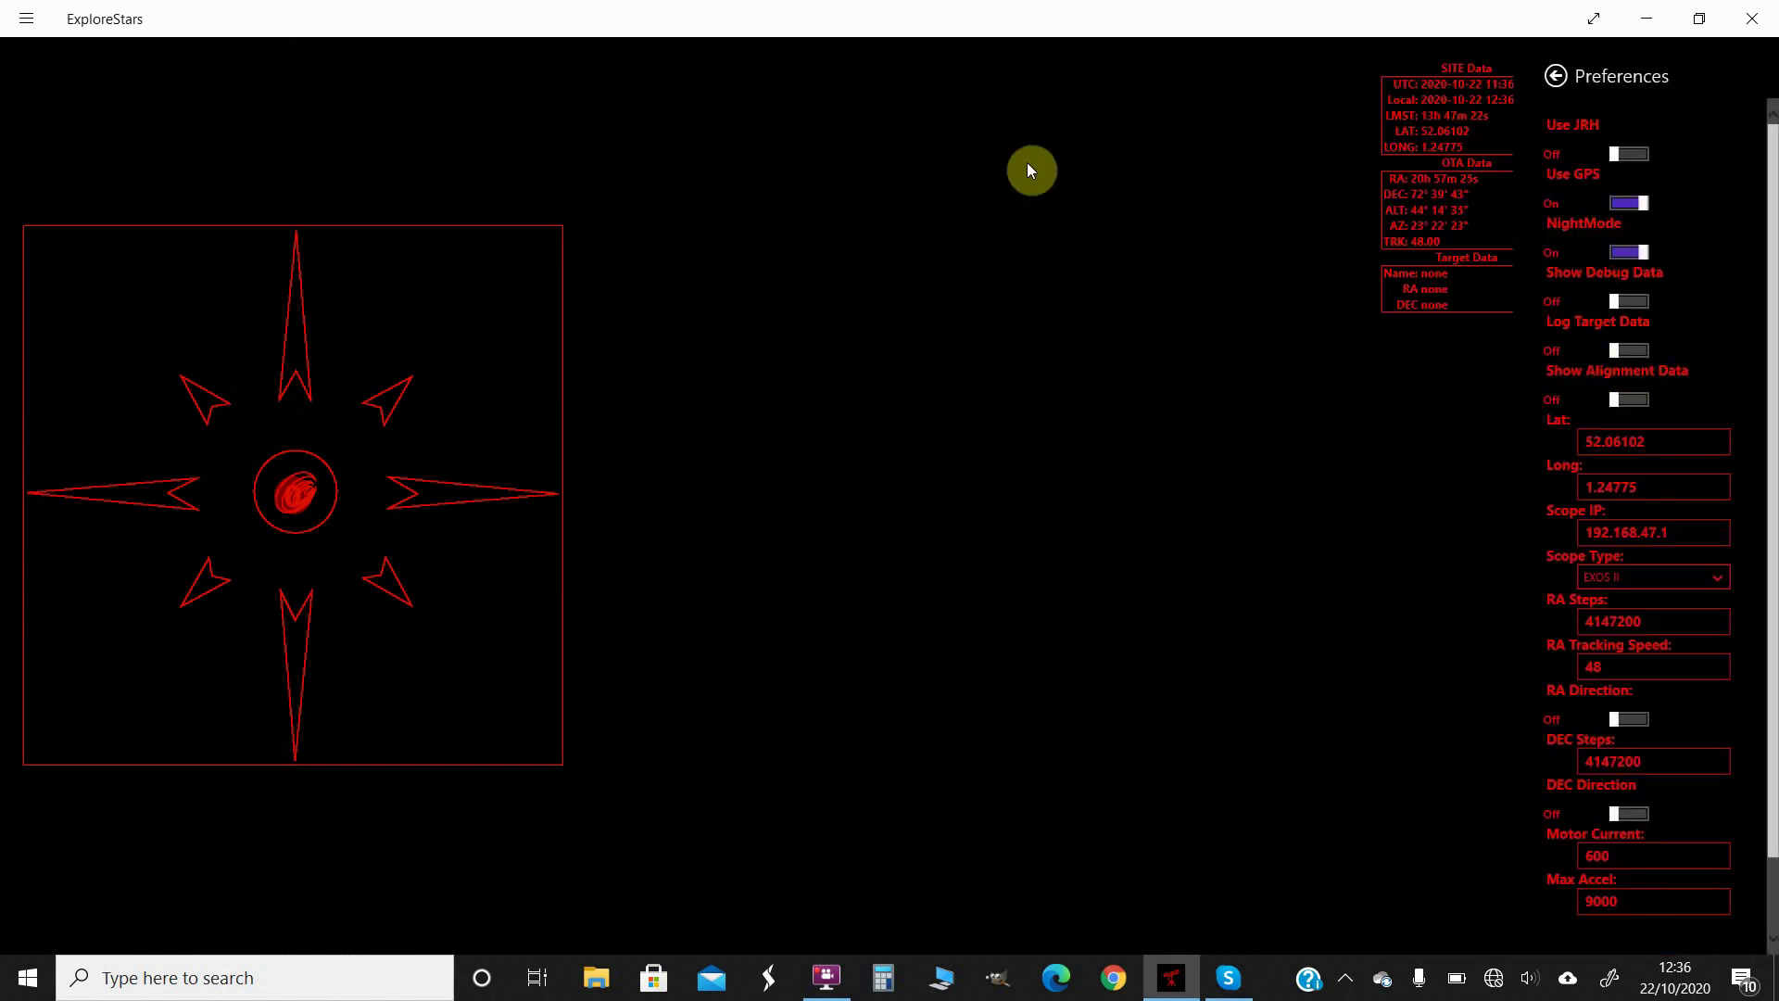
left_click(1555, 79)
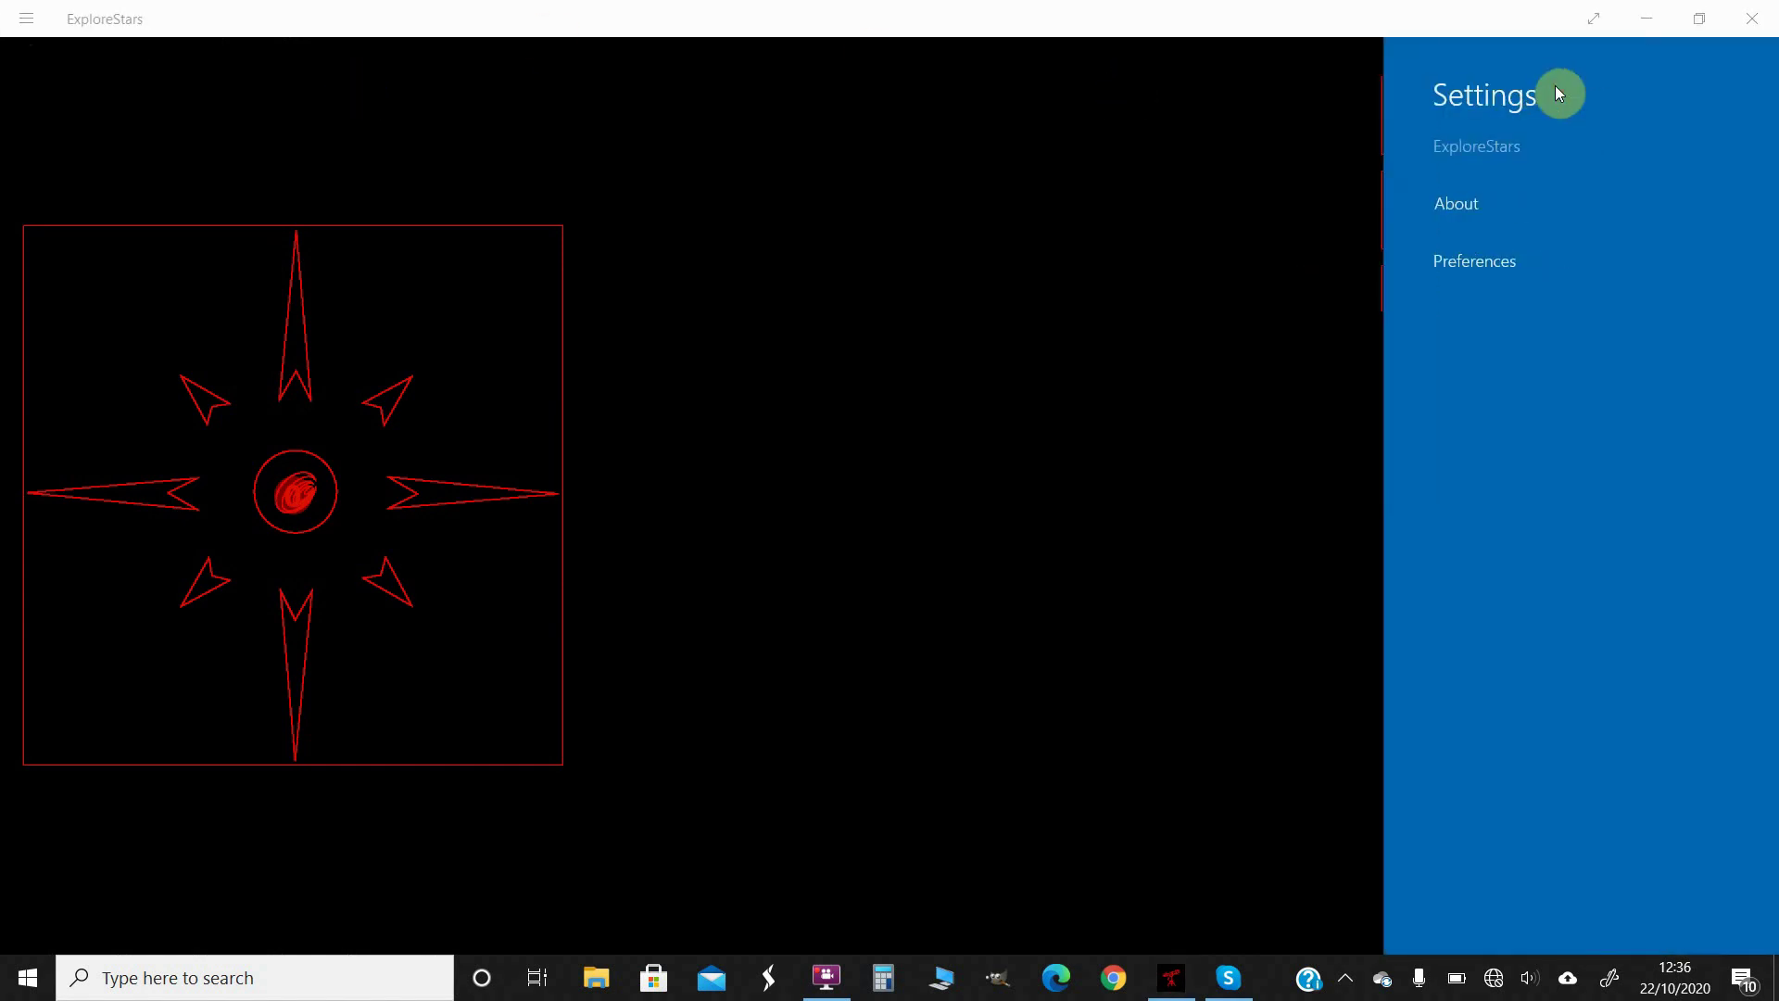
left_click(1343, 306)
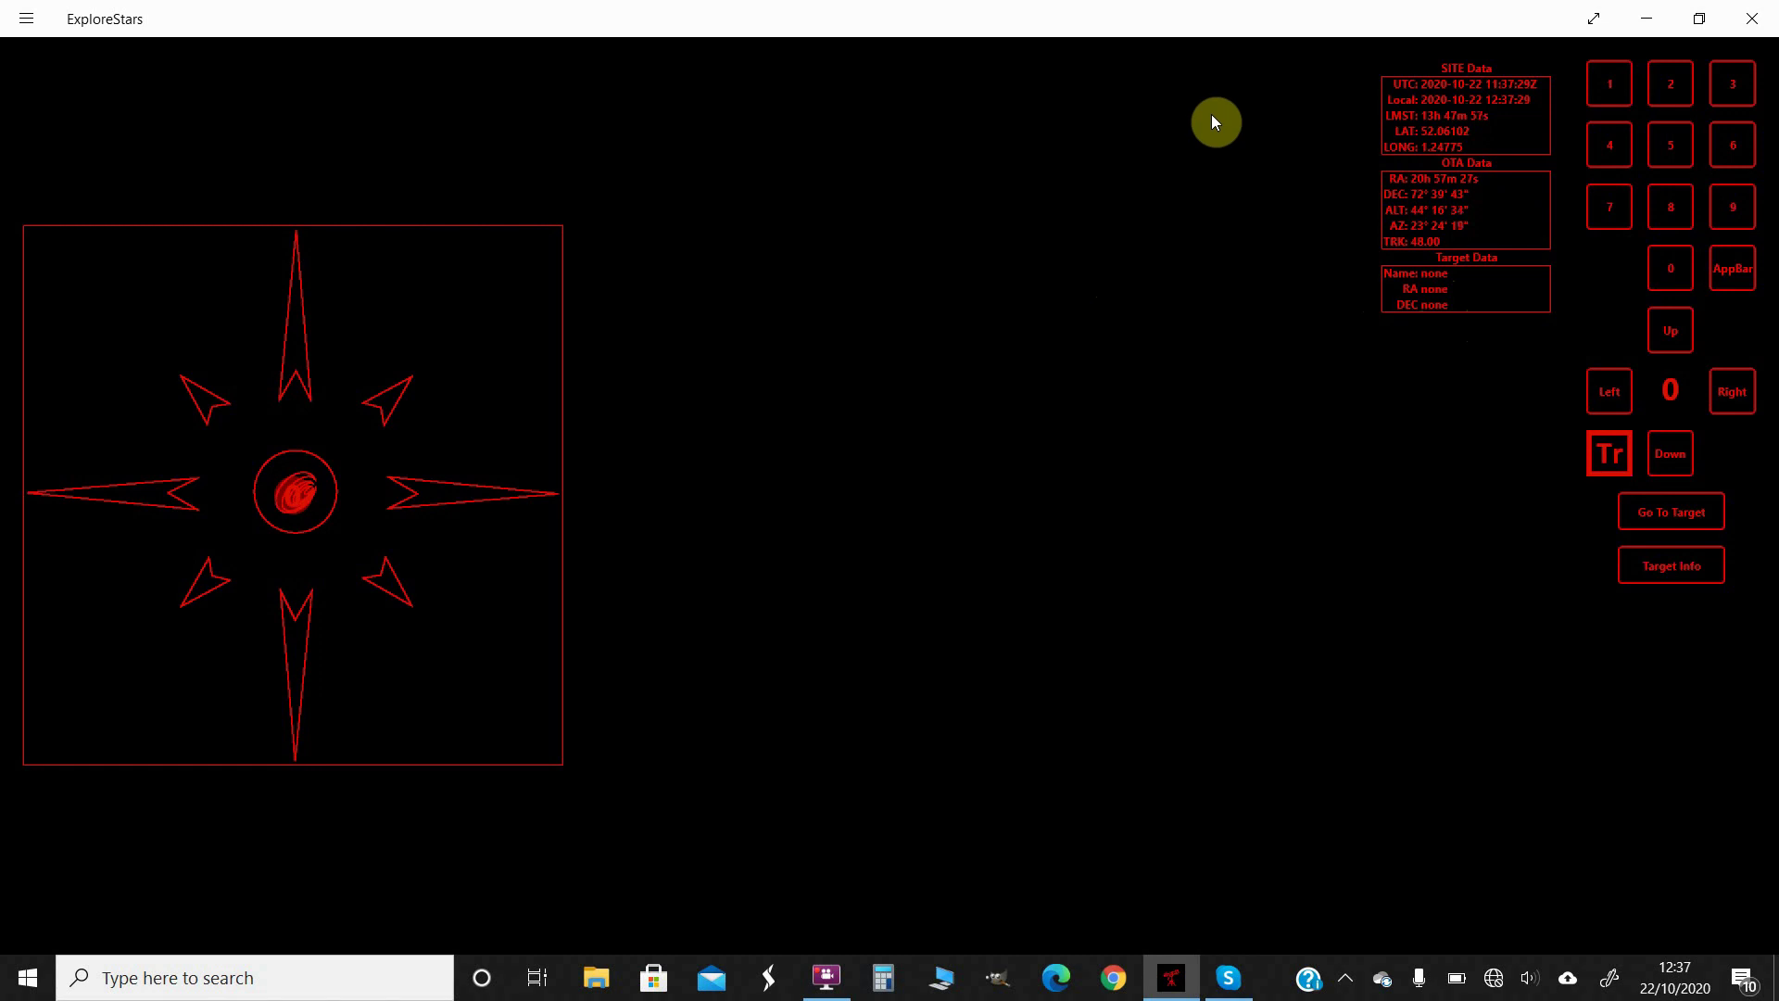
Step: Open the tour selection page and view the list of available tours
left_click(1729, 267)
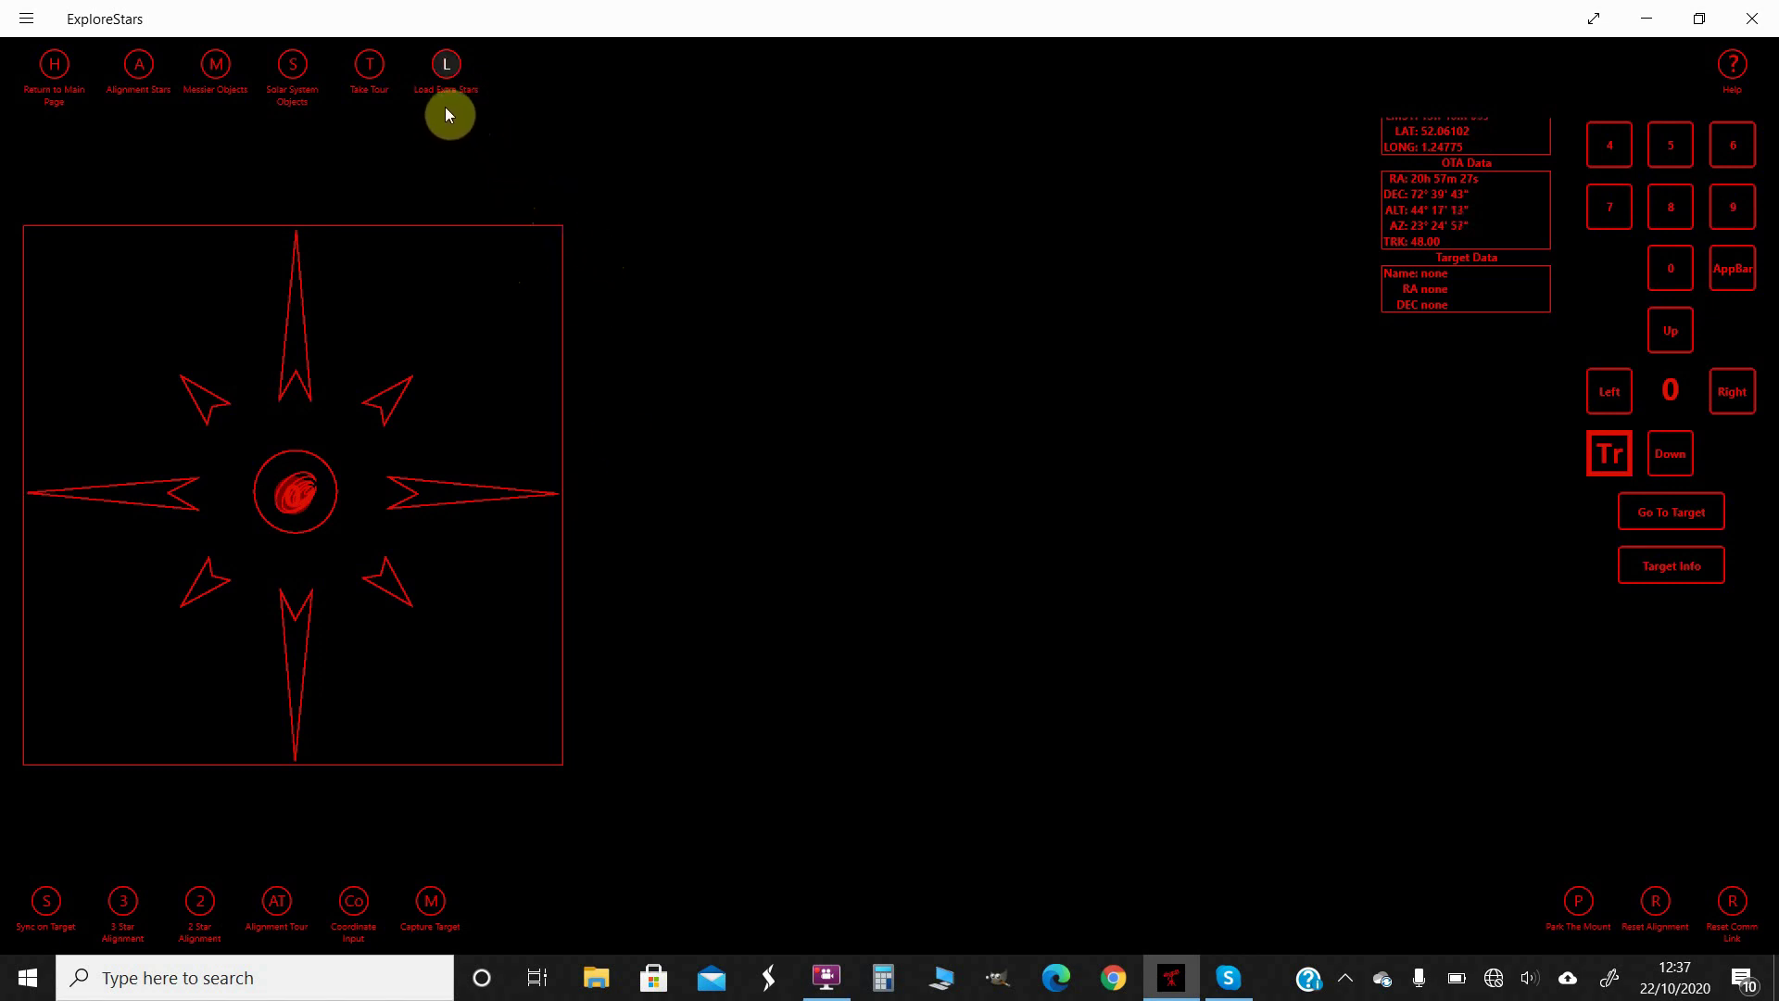
left_click(445, 67)
left_click(376, 67)
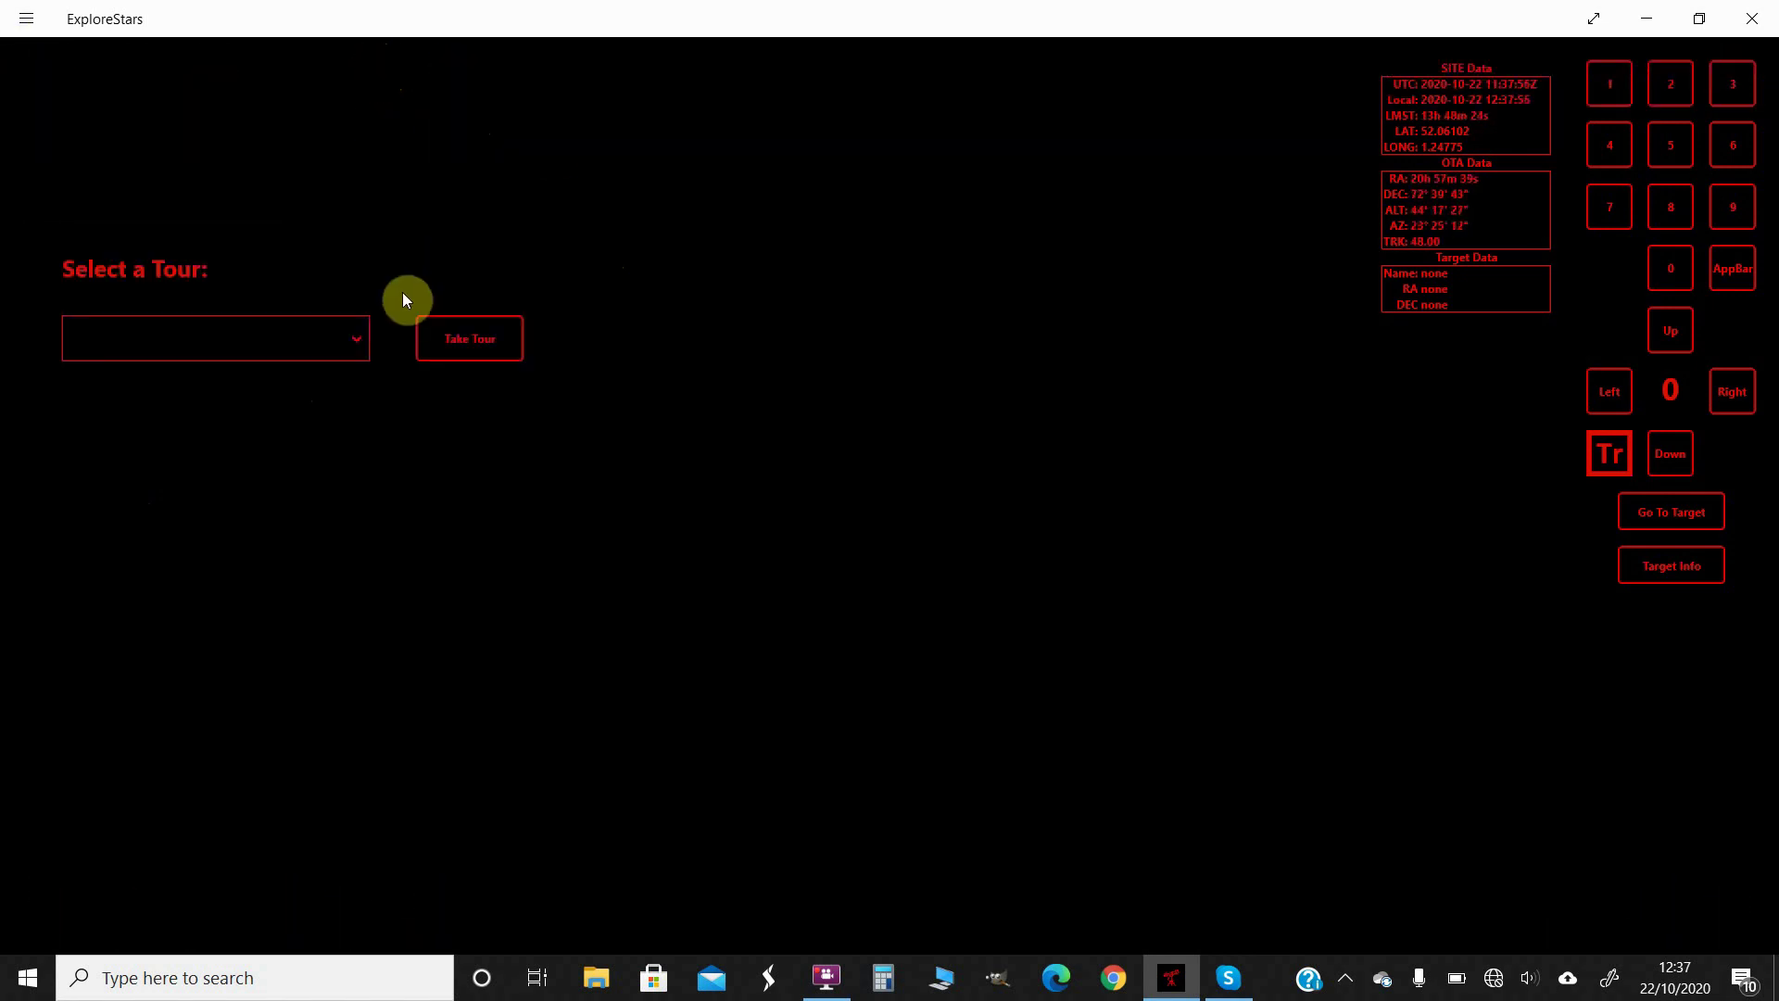
left_click(358, 341)
Step: Browse the Messier Objects and Solar System Objects catalogues, and go back to the tour selection page
right_click(209, 93)
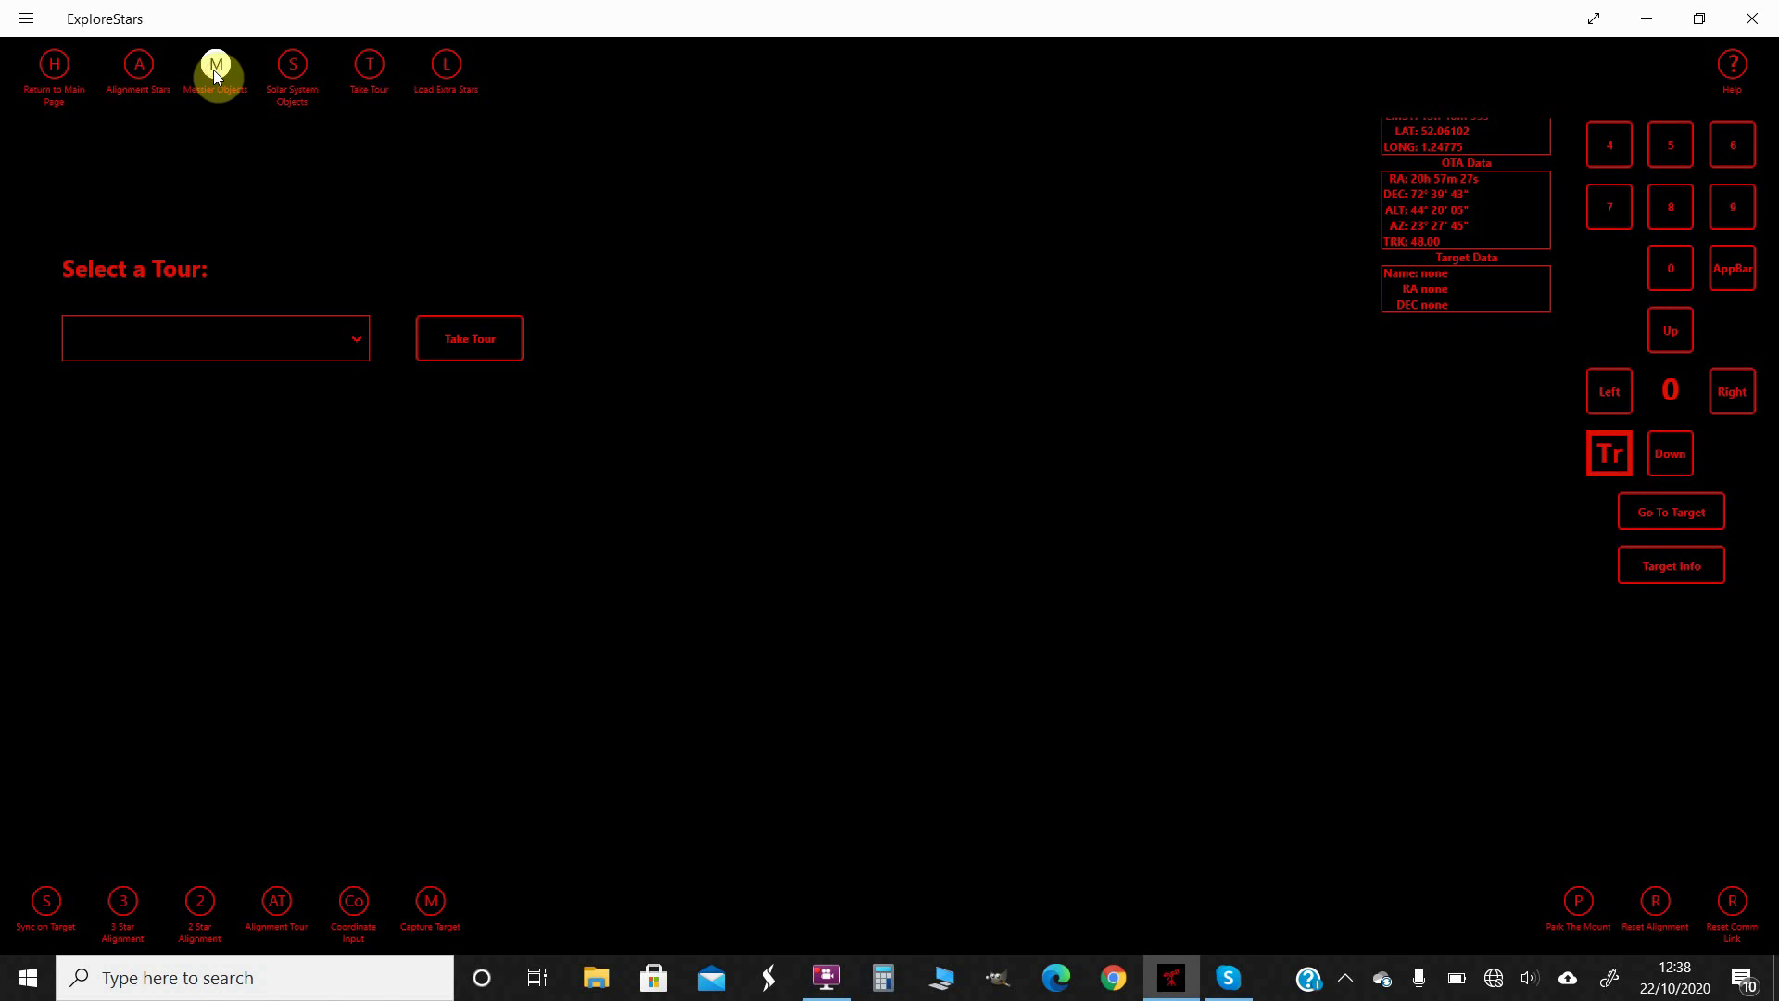
left_click(214, 67)
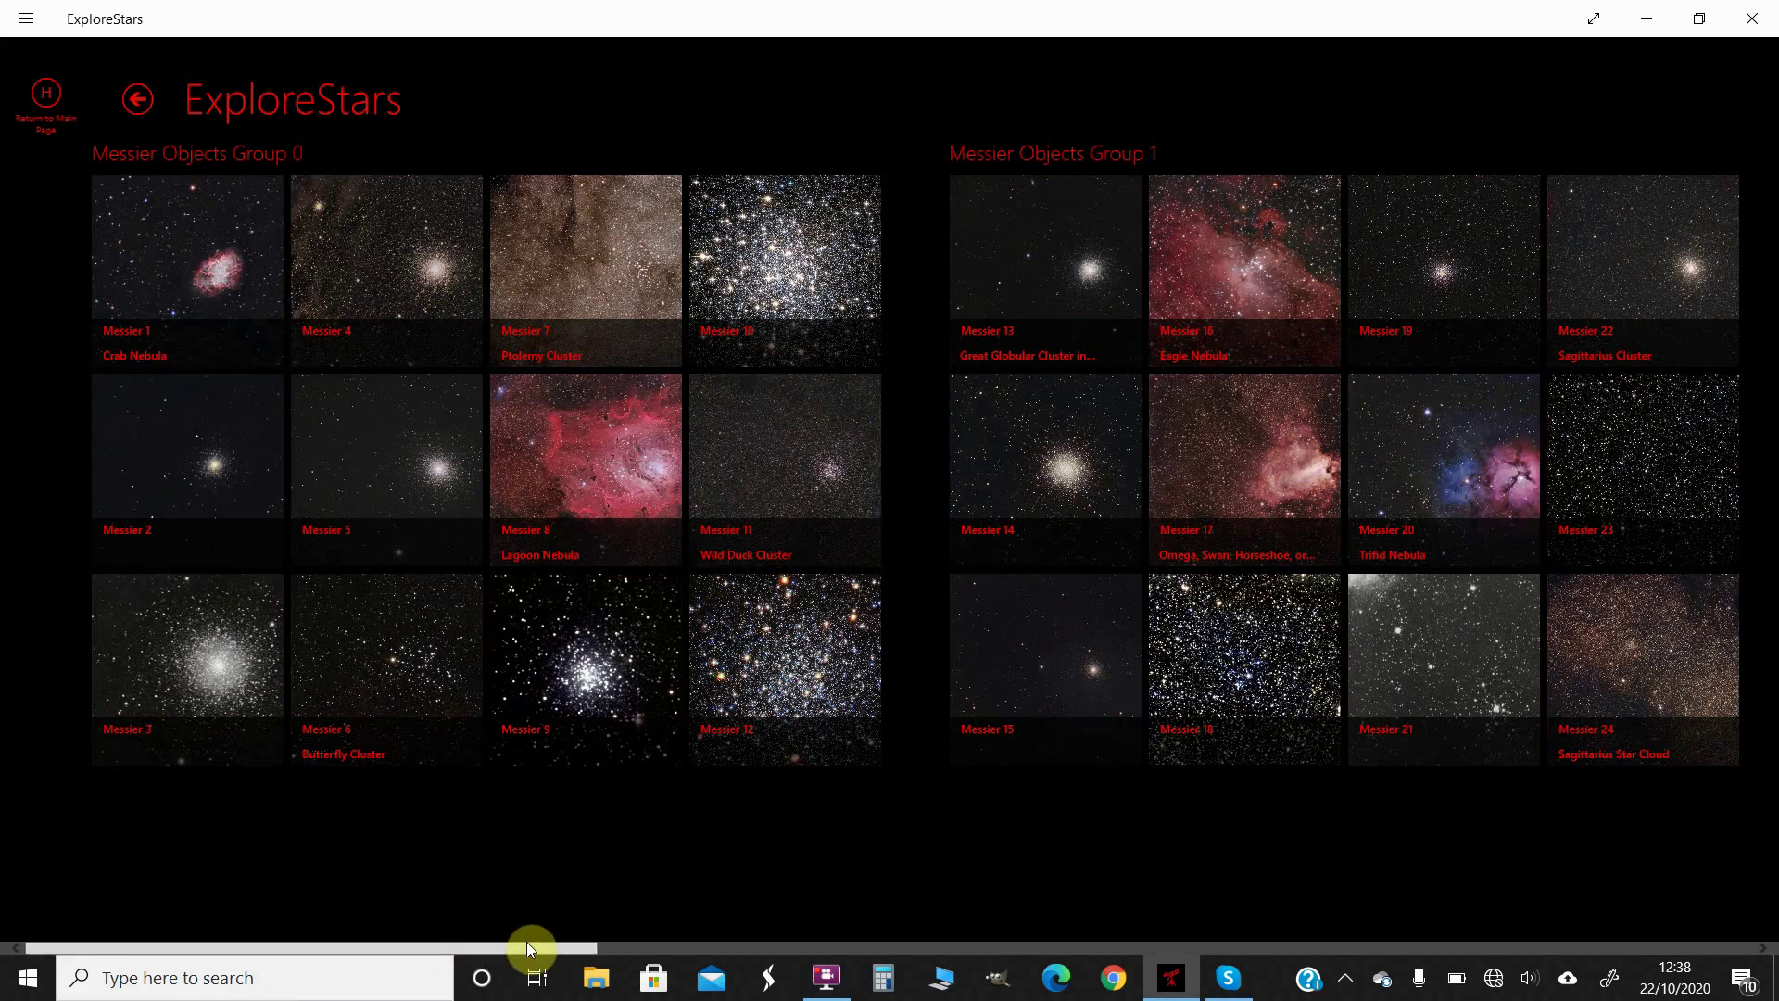
left_click_drag(525, 943, 348, 908)
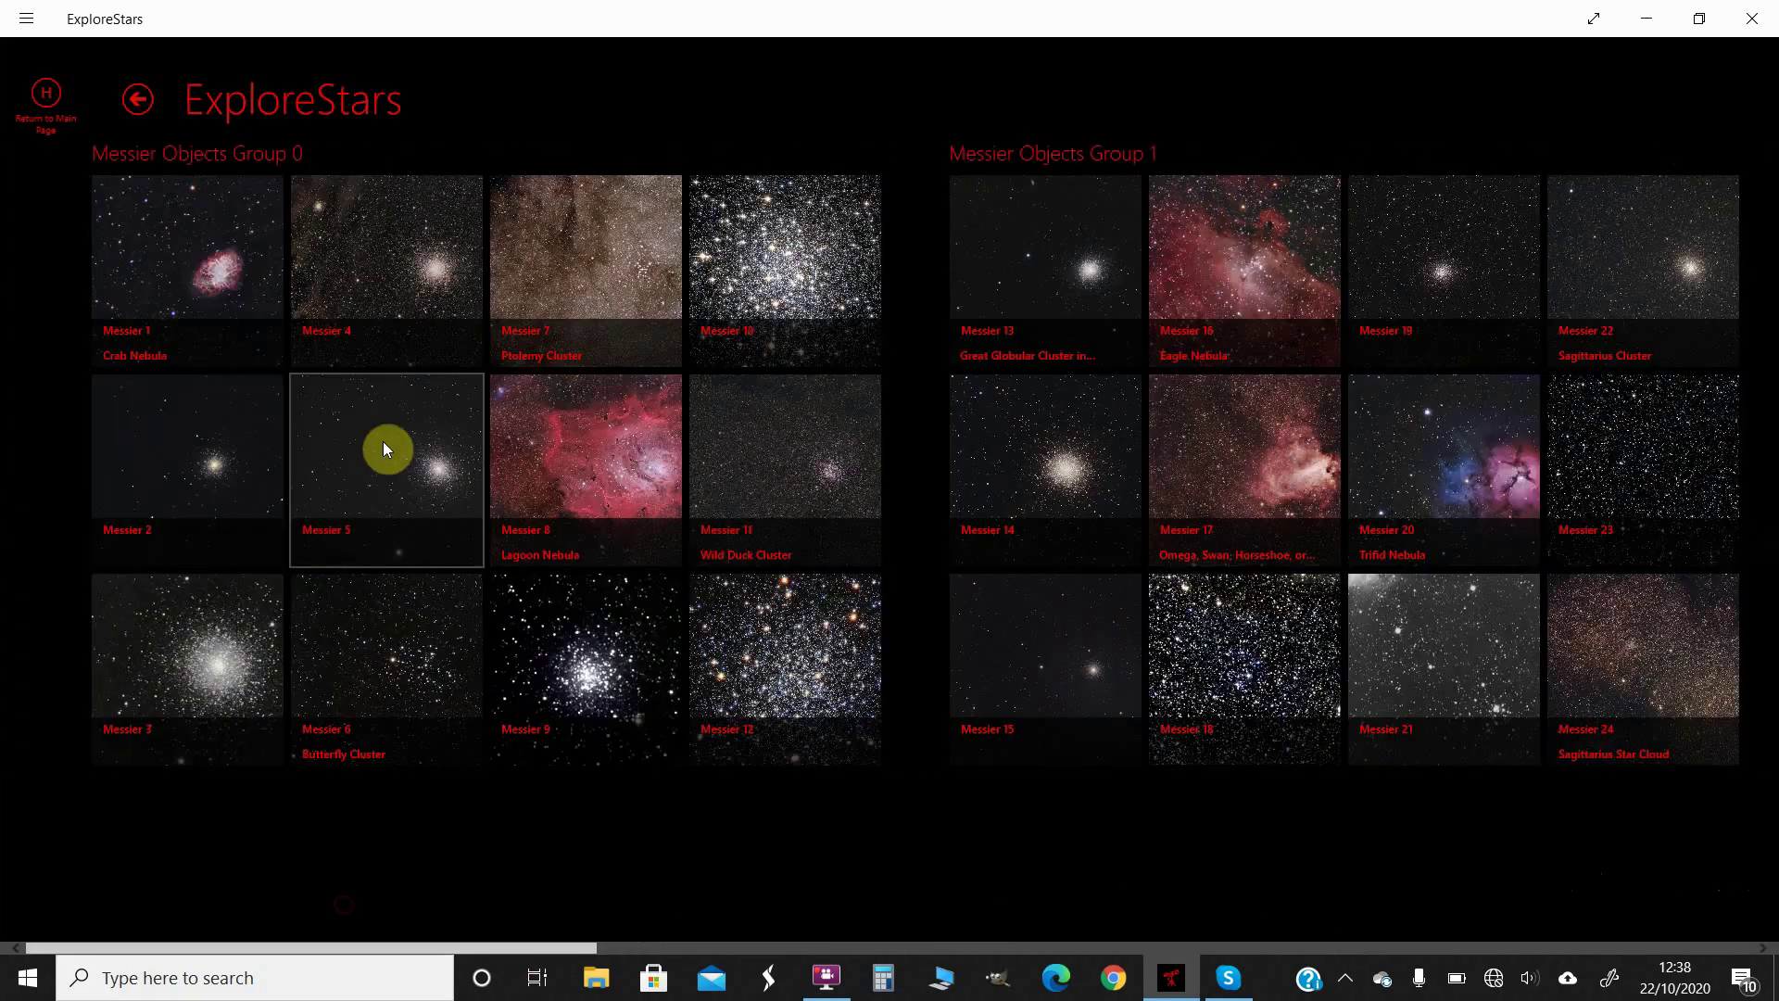
left_click(141, 99)
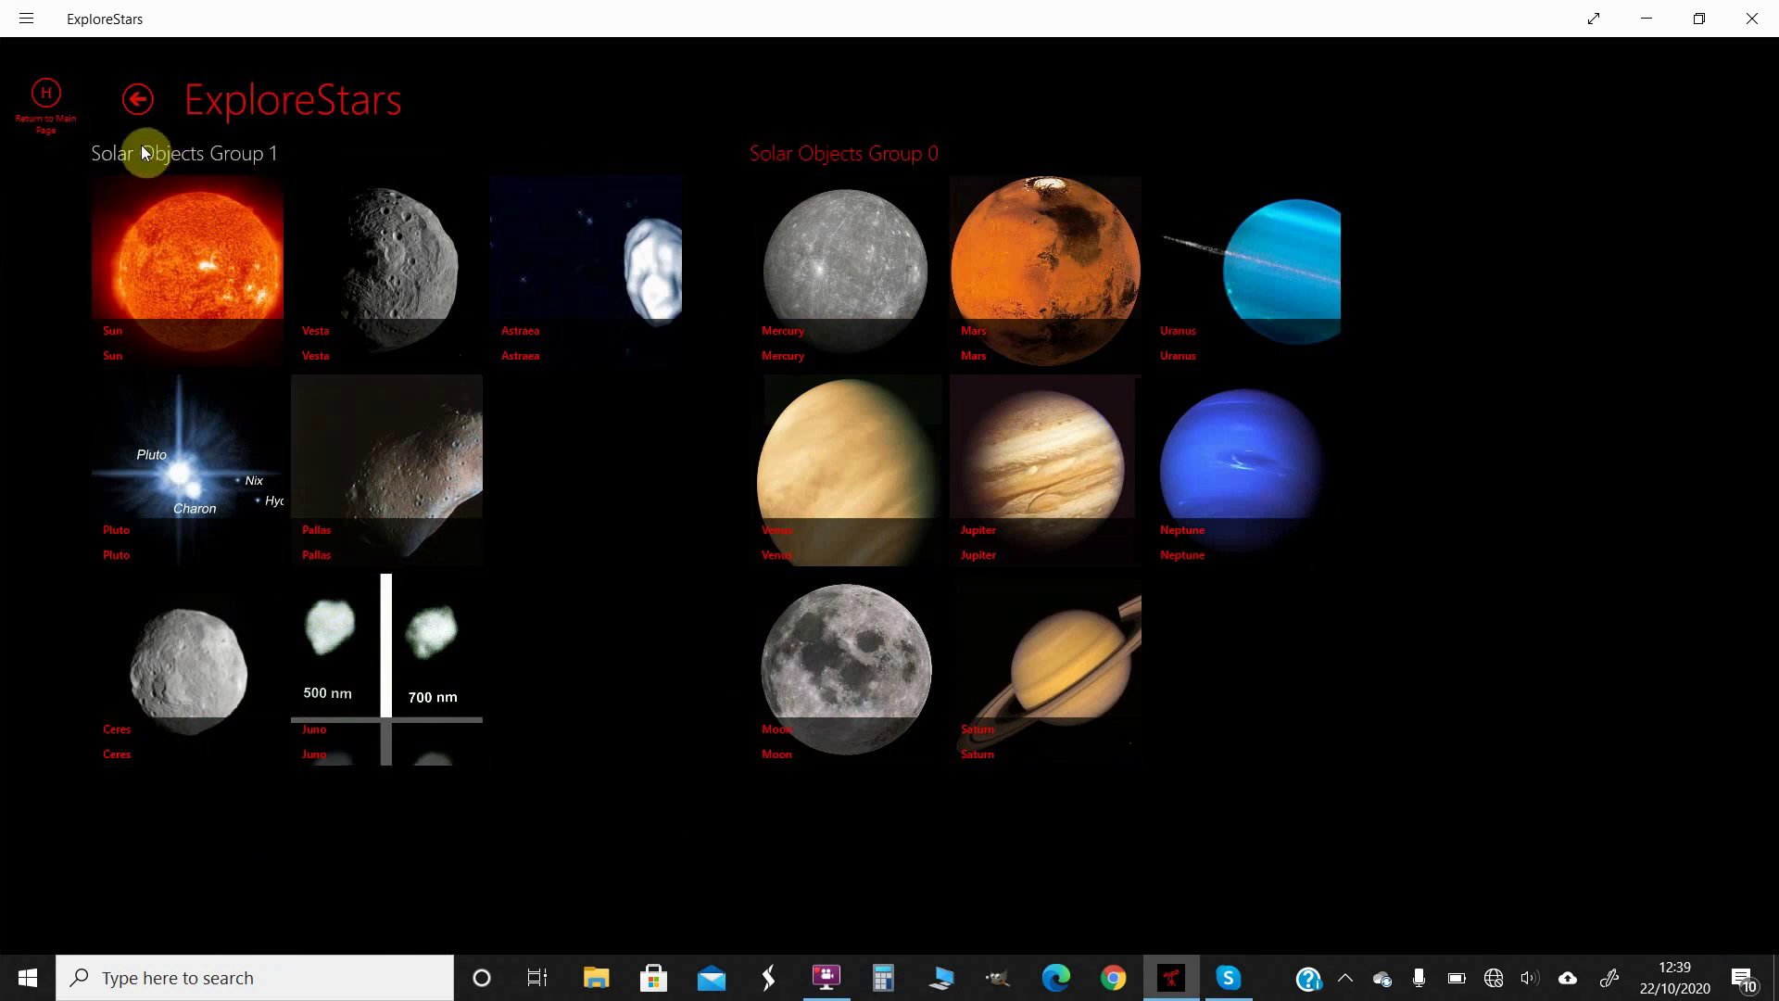
left_click(138, 99)
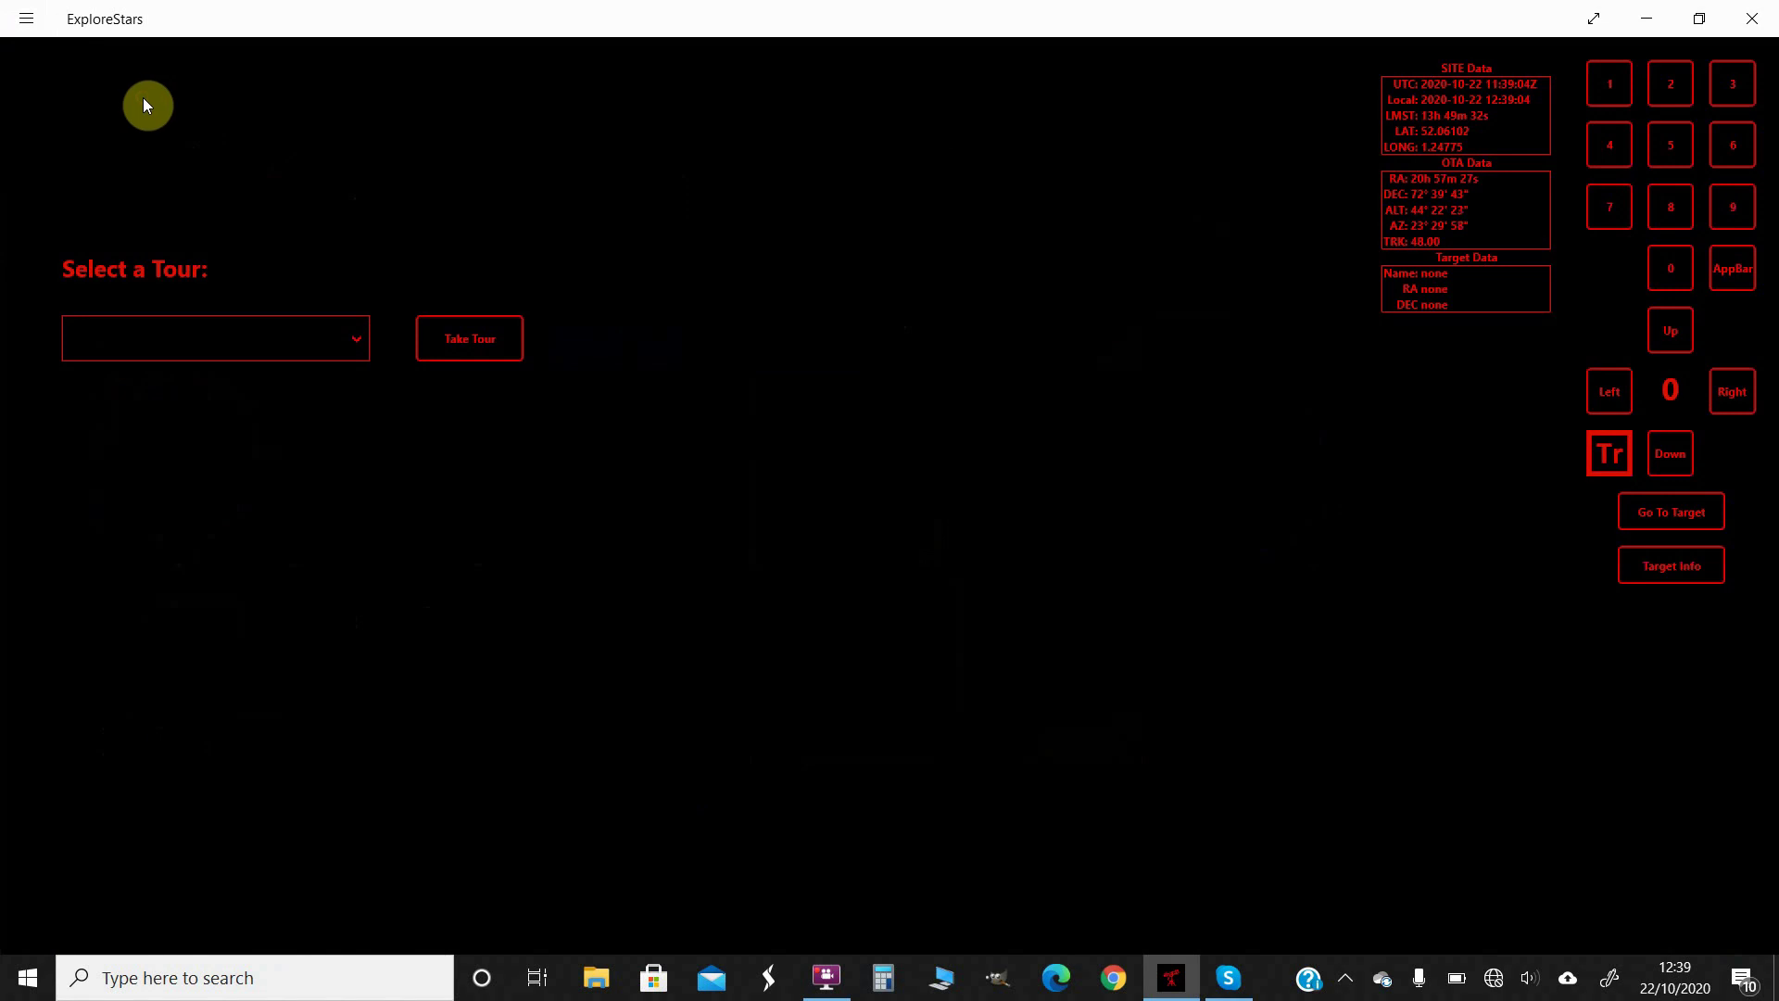
left_click(28, 18)
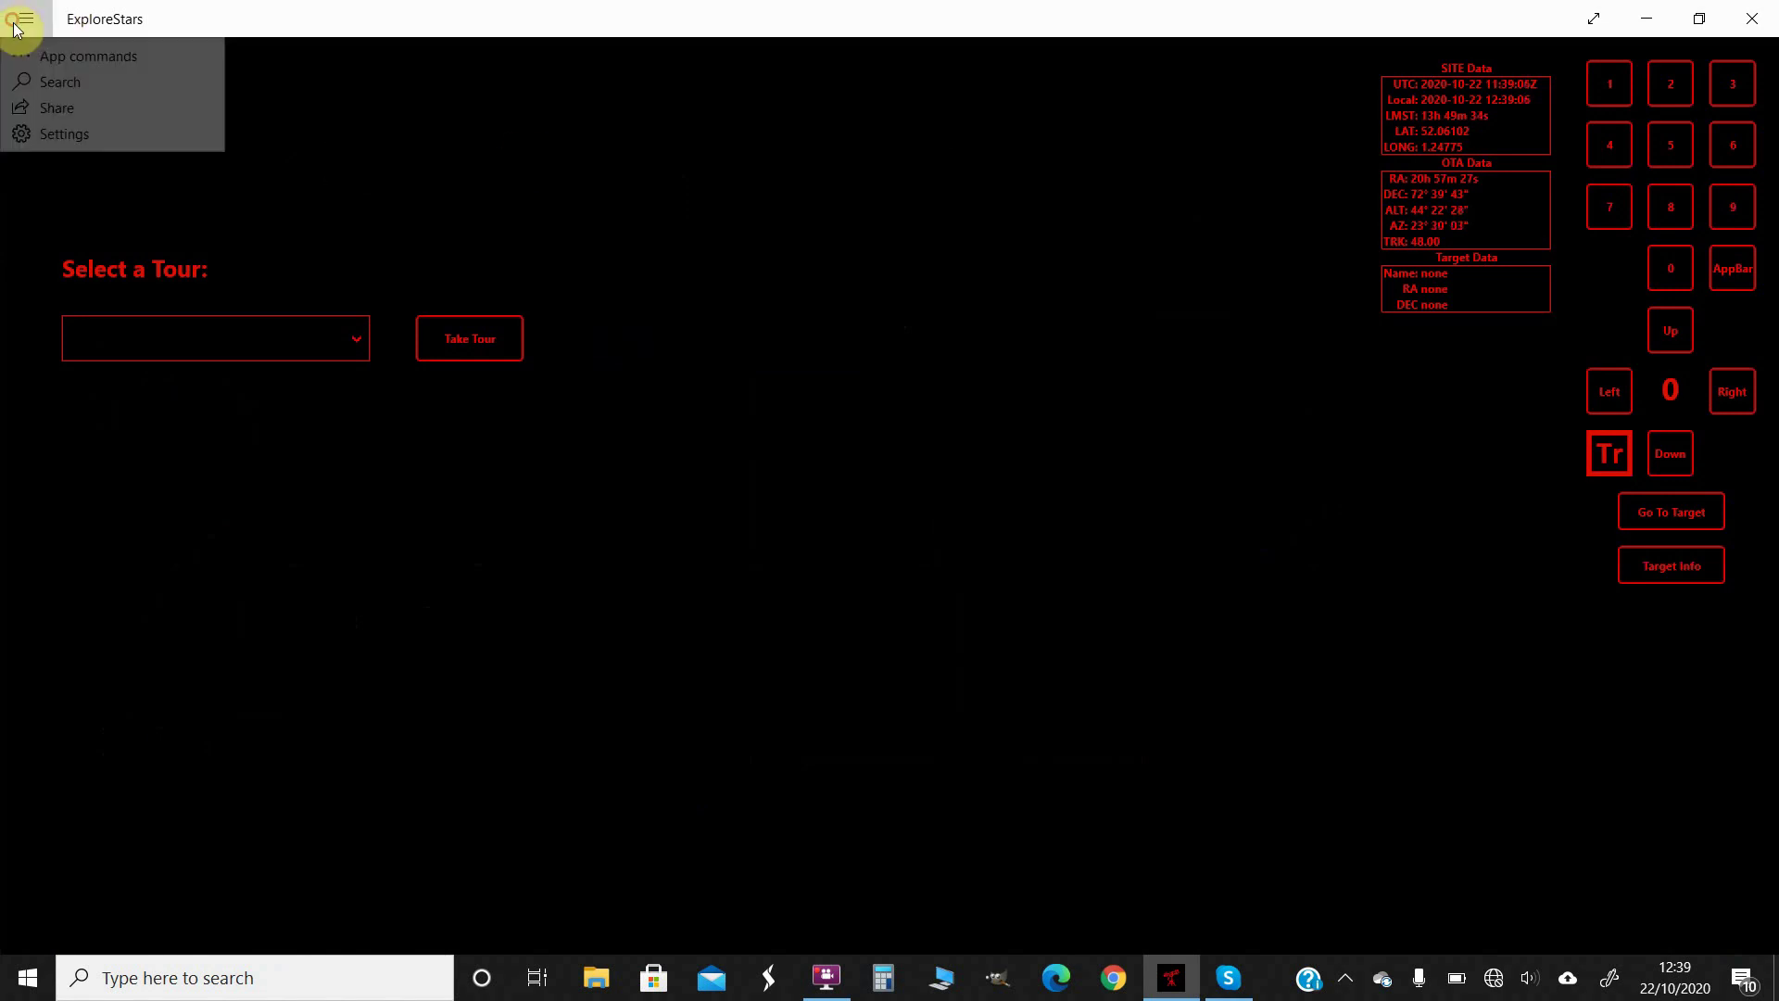
left_click(399, 139)
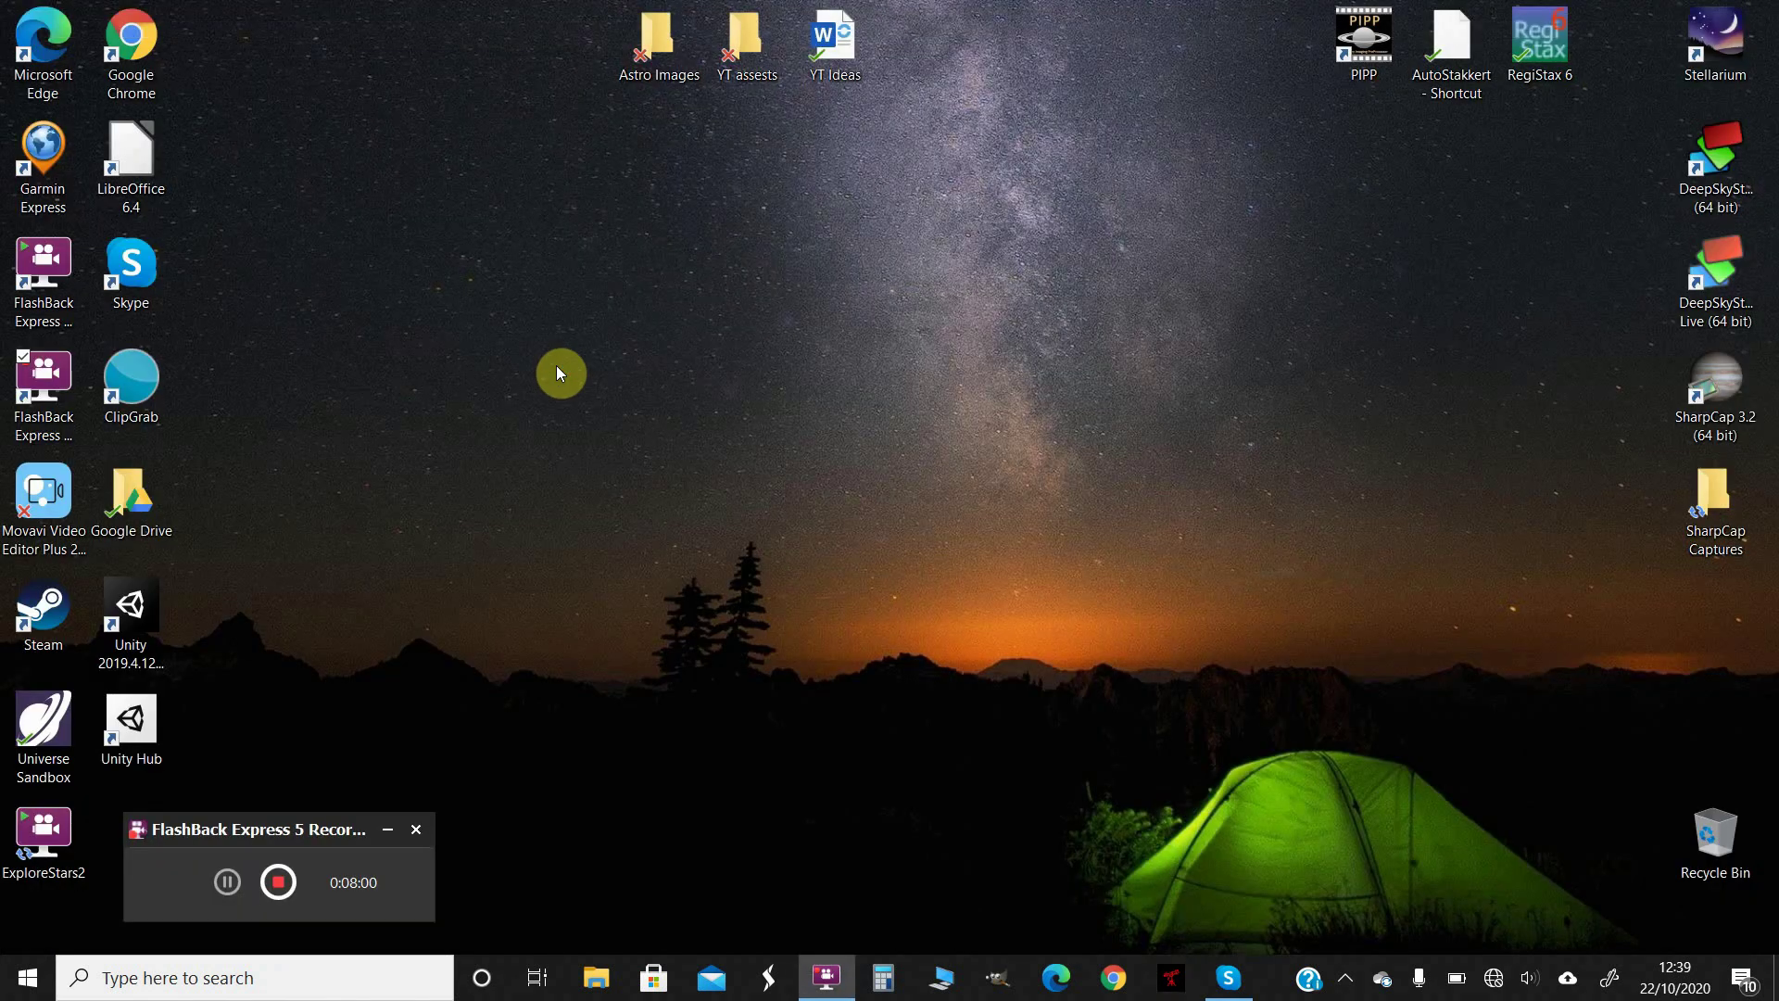
Step: Reopen ExploreStars on its main page and start a 2 Star Alignment
left_click(1182, 973)
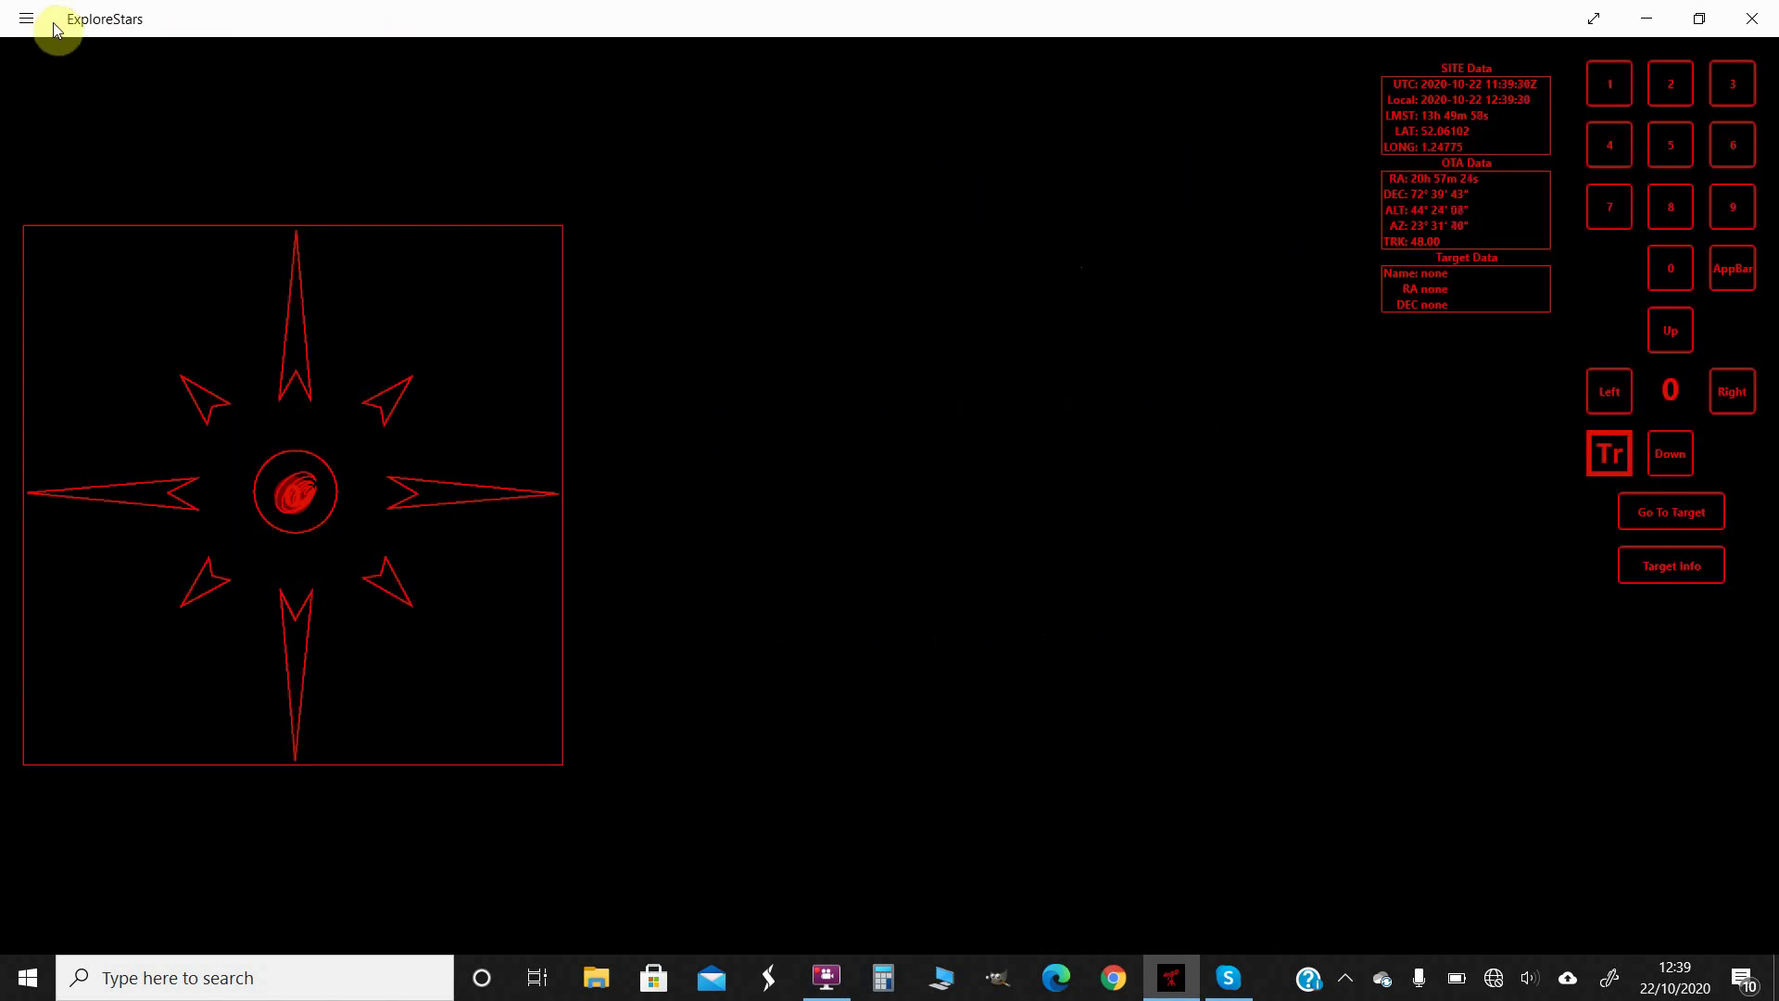
left_click(1738, 284)
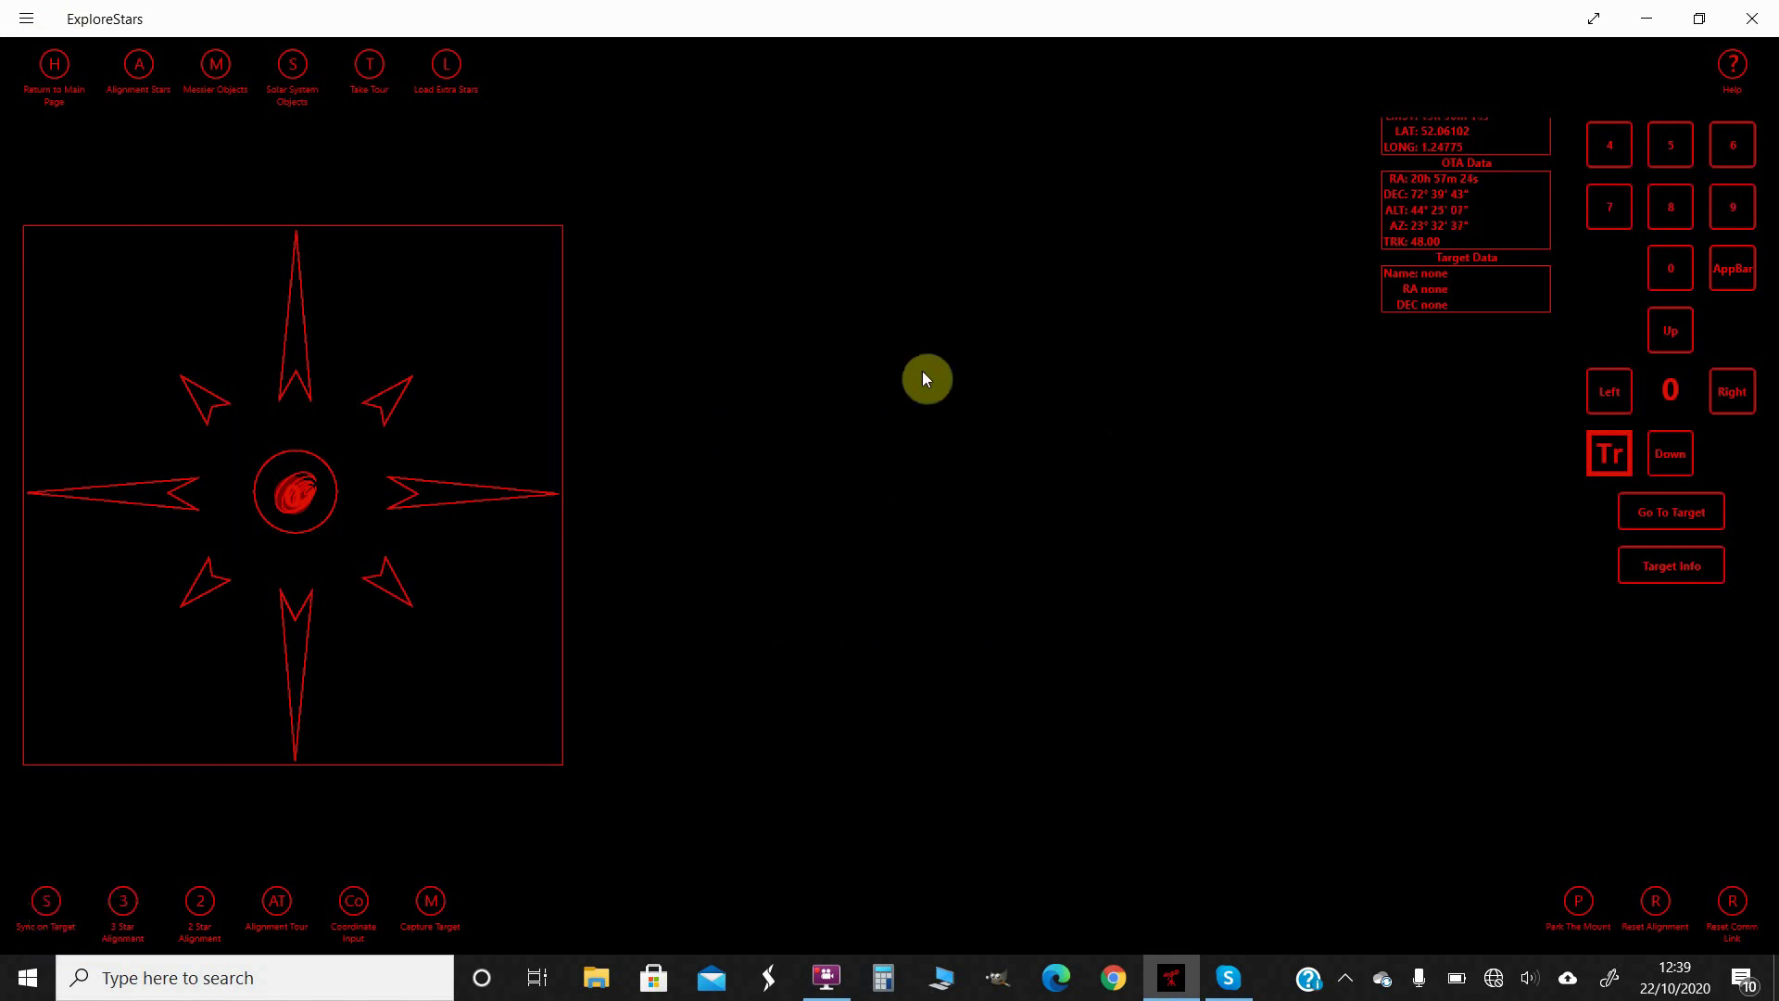
left_click(202, 909)
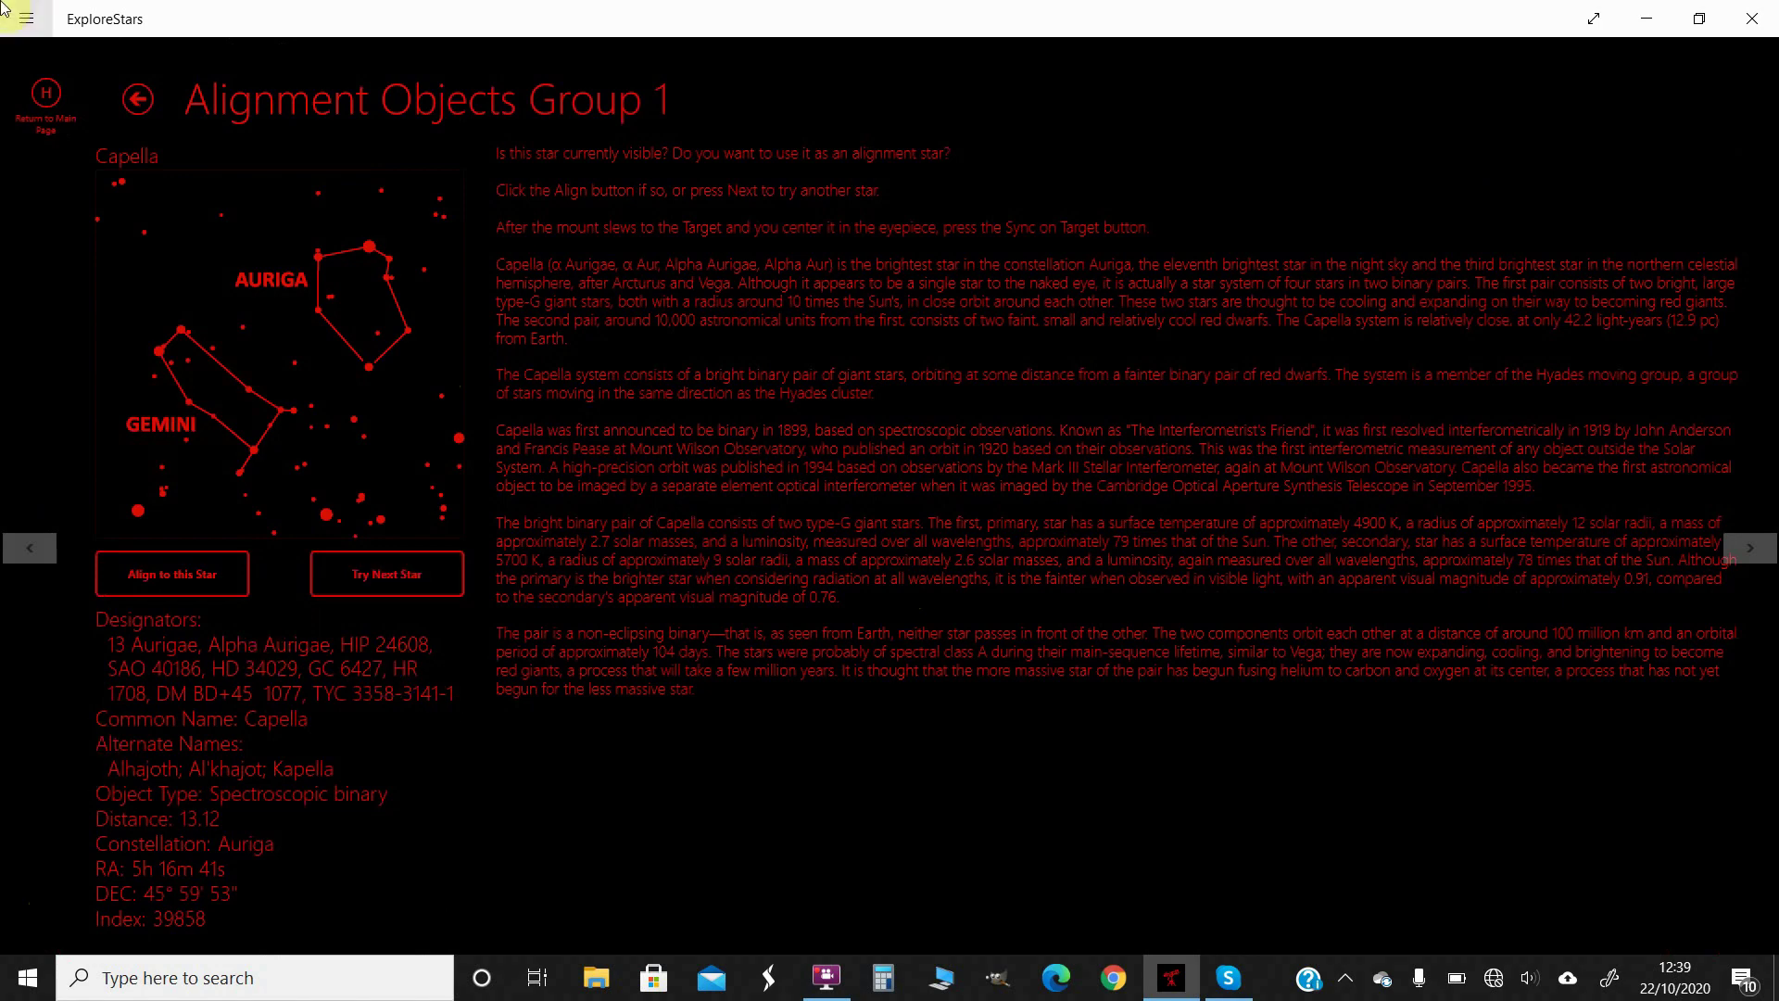
Step: Leave the alignment star selection and park the mount
left_click(124, 96)
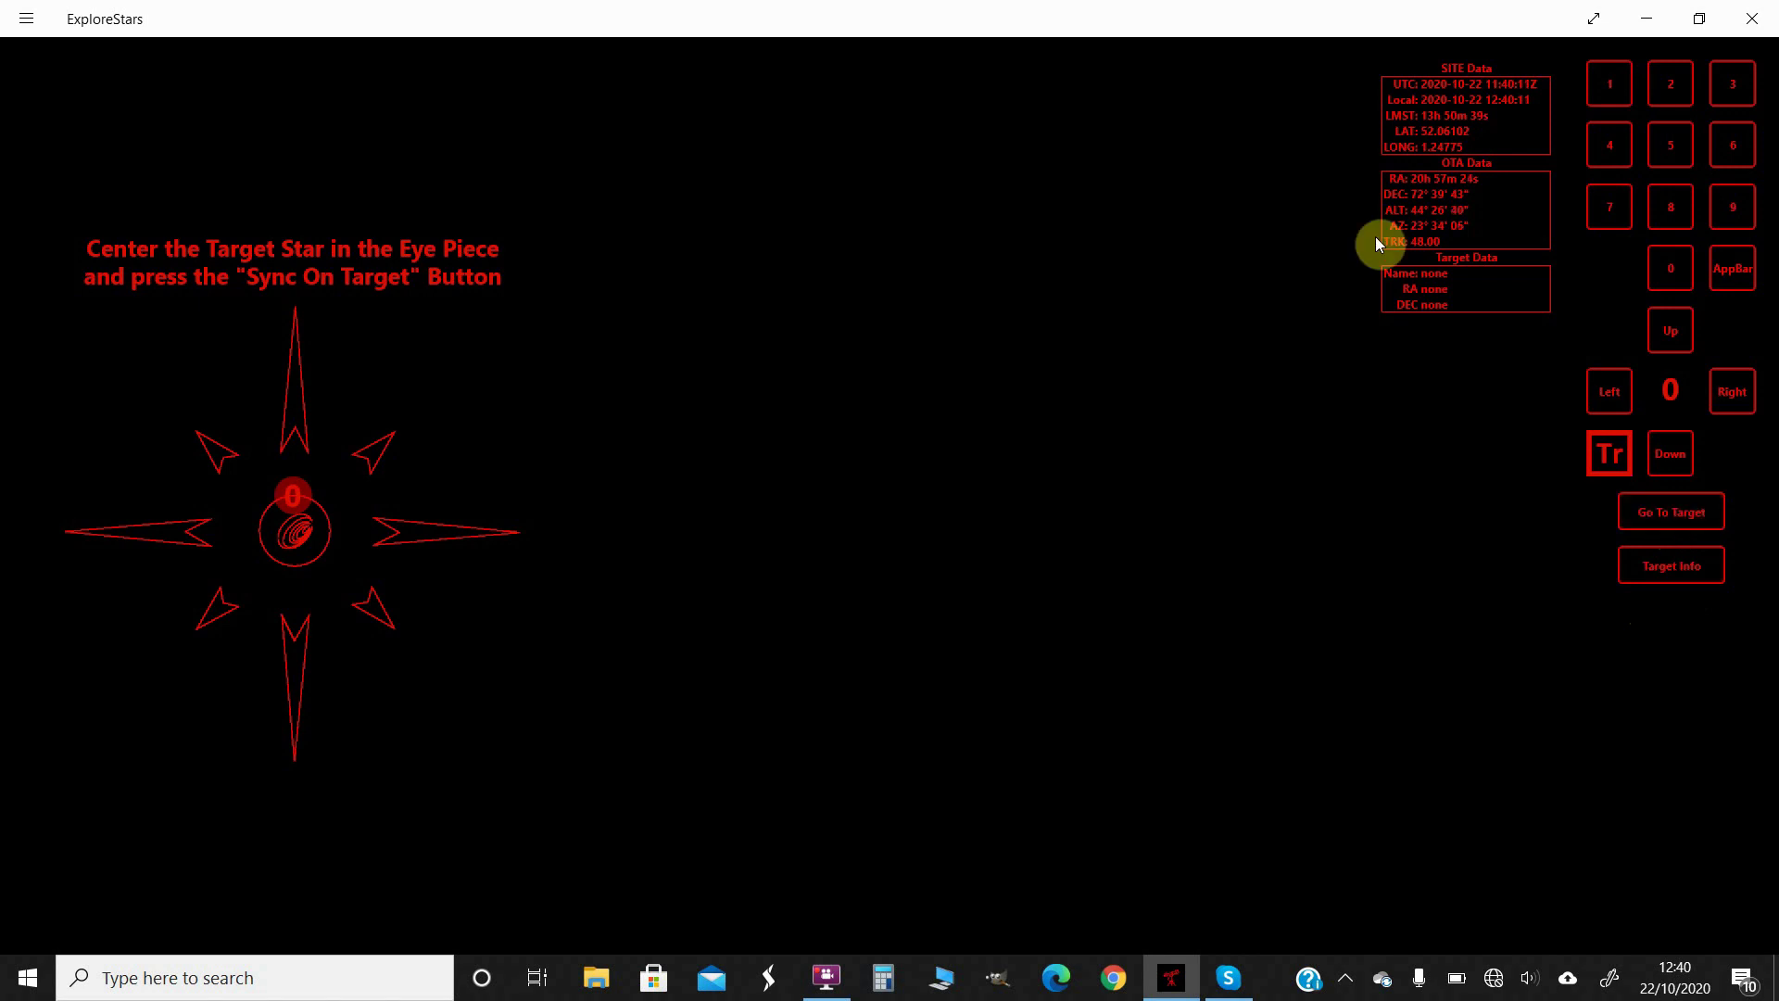
left_click(1729, 283)
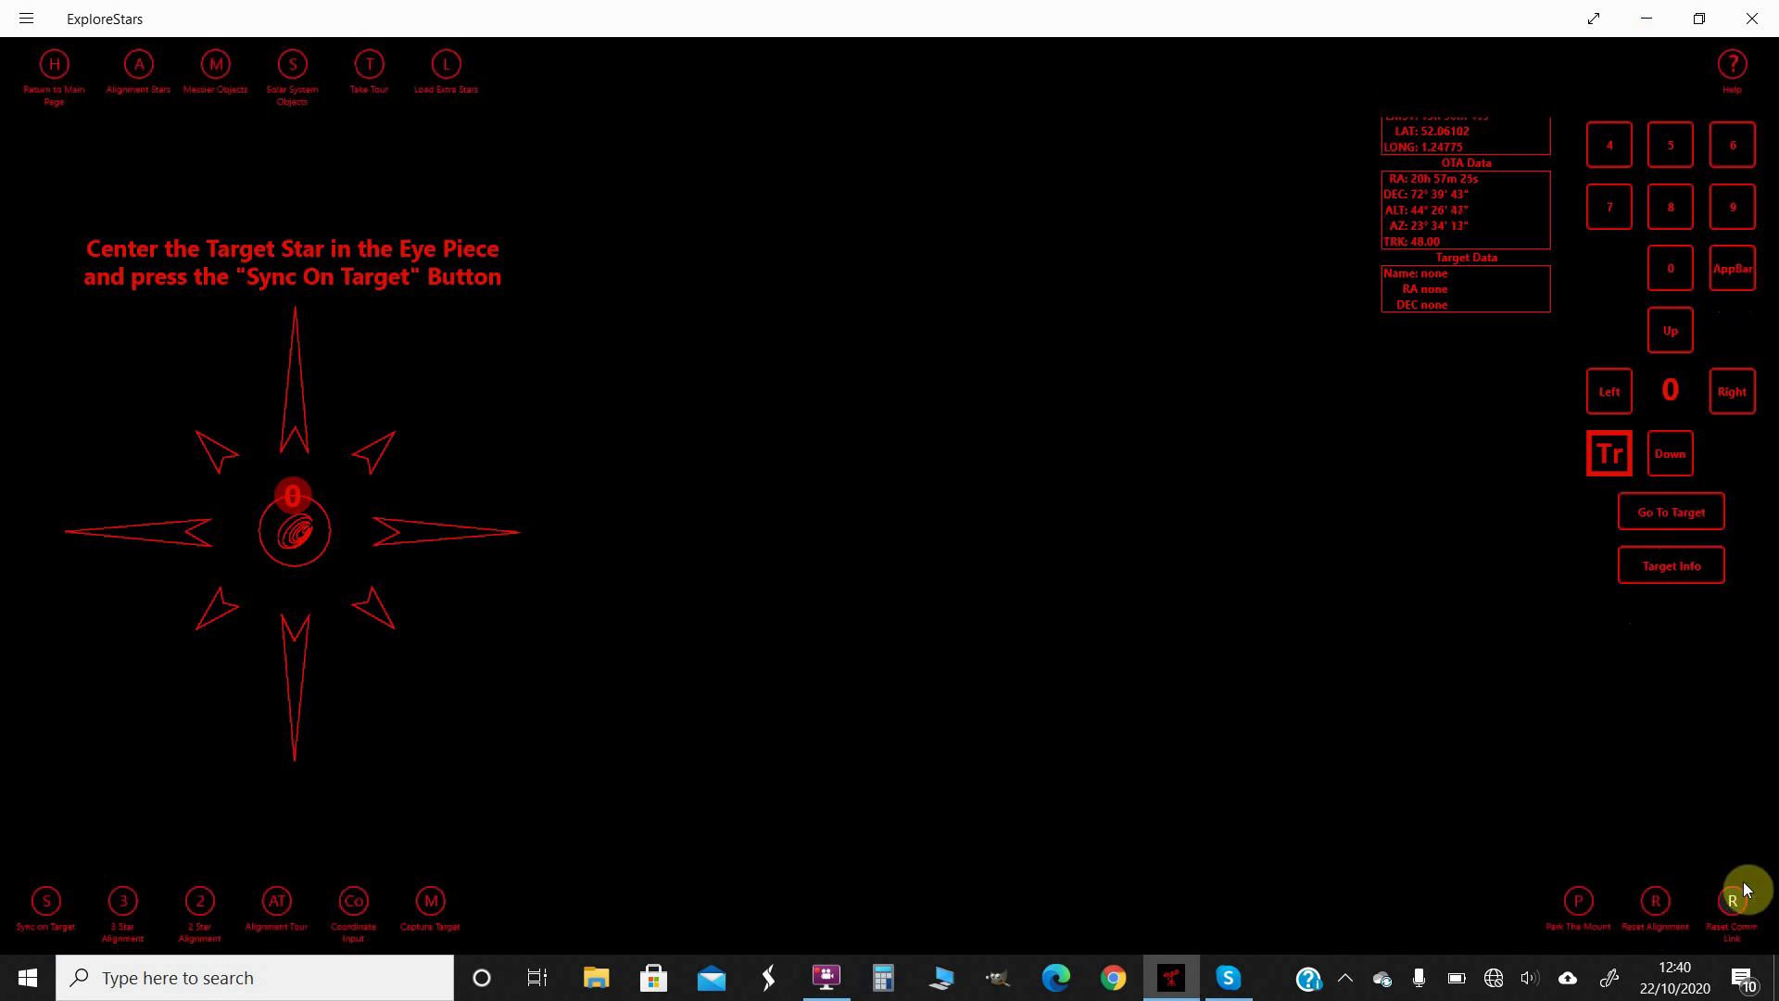
left_click(1573, 901)
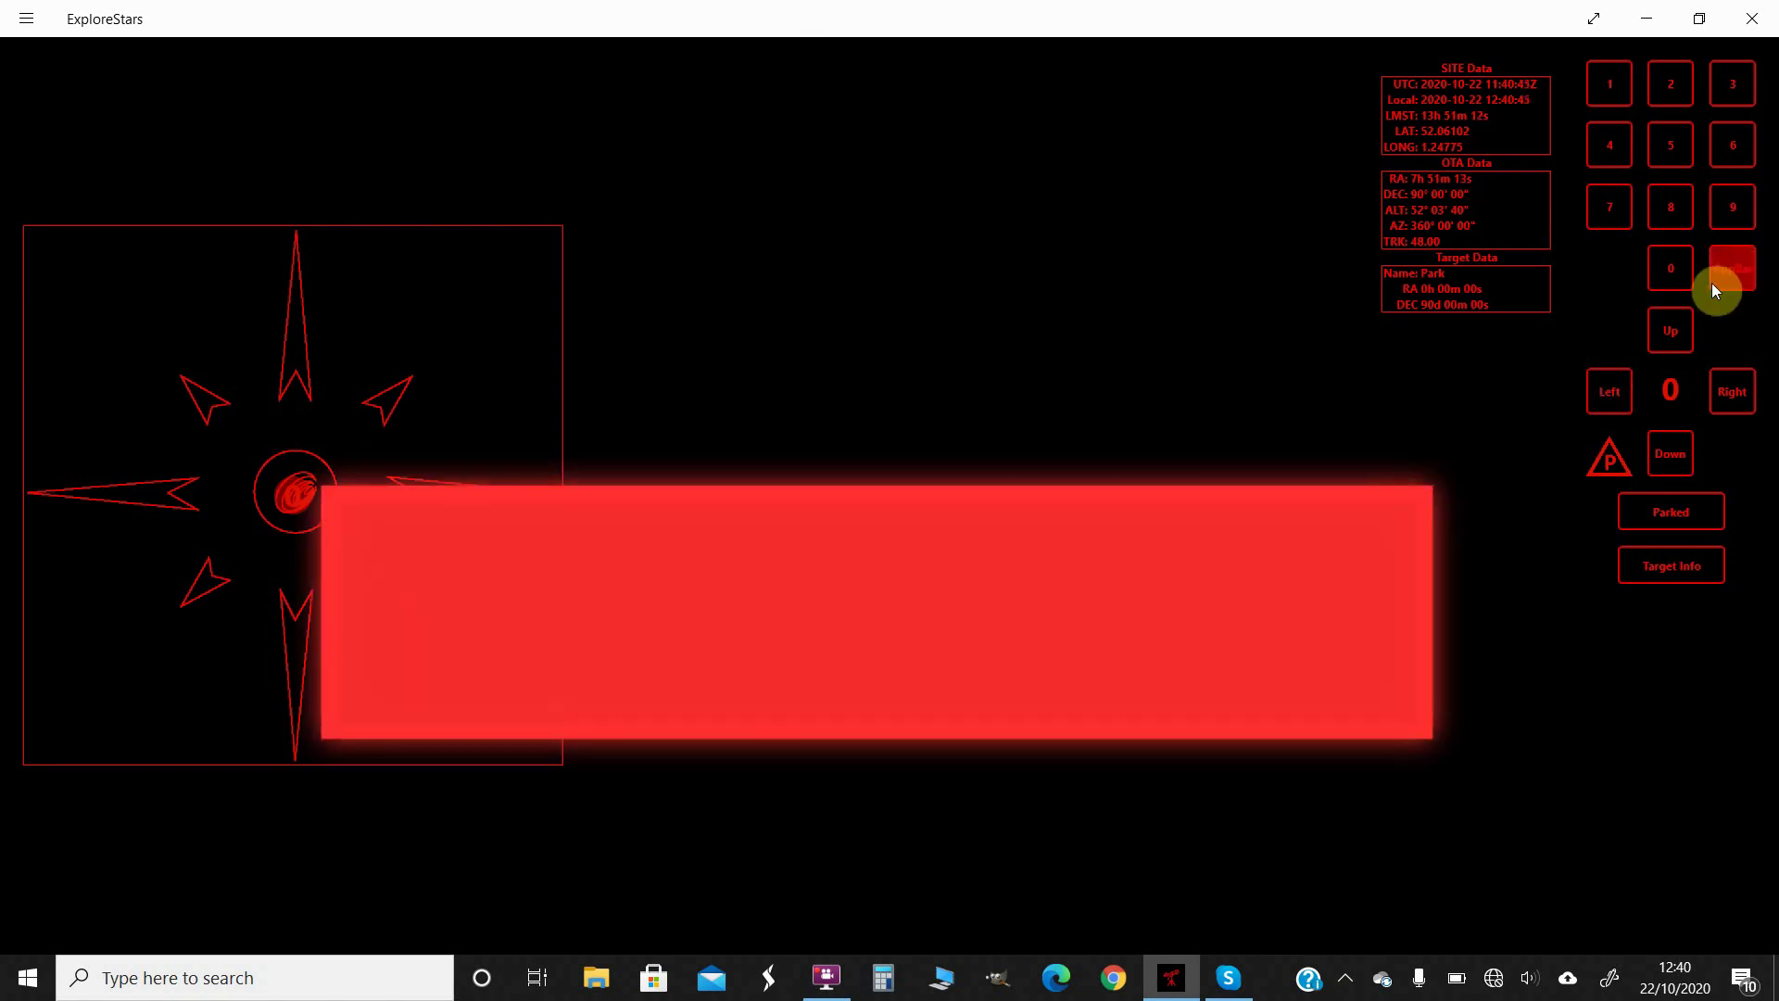
Step: Start a 2 Star Alignment and choose Capella as the first alignment star
left_click(1726, 281)
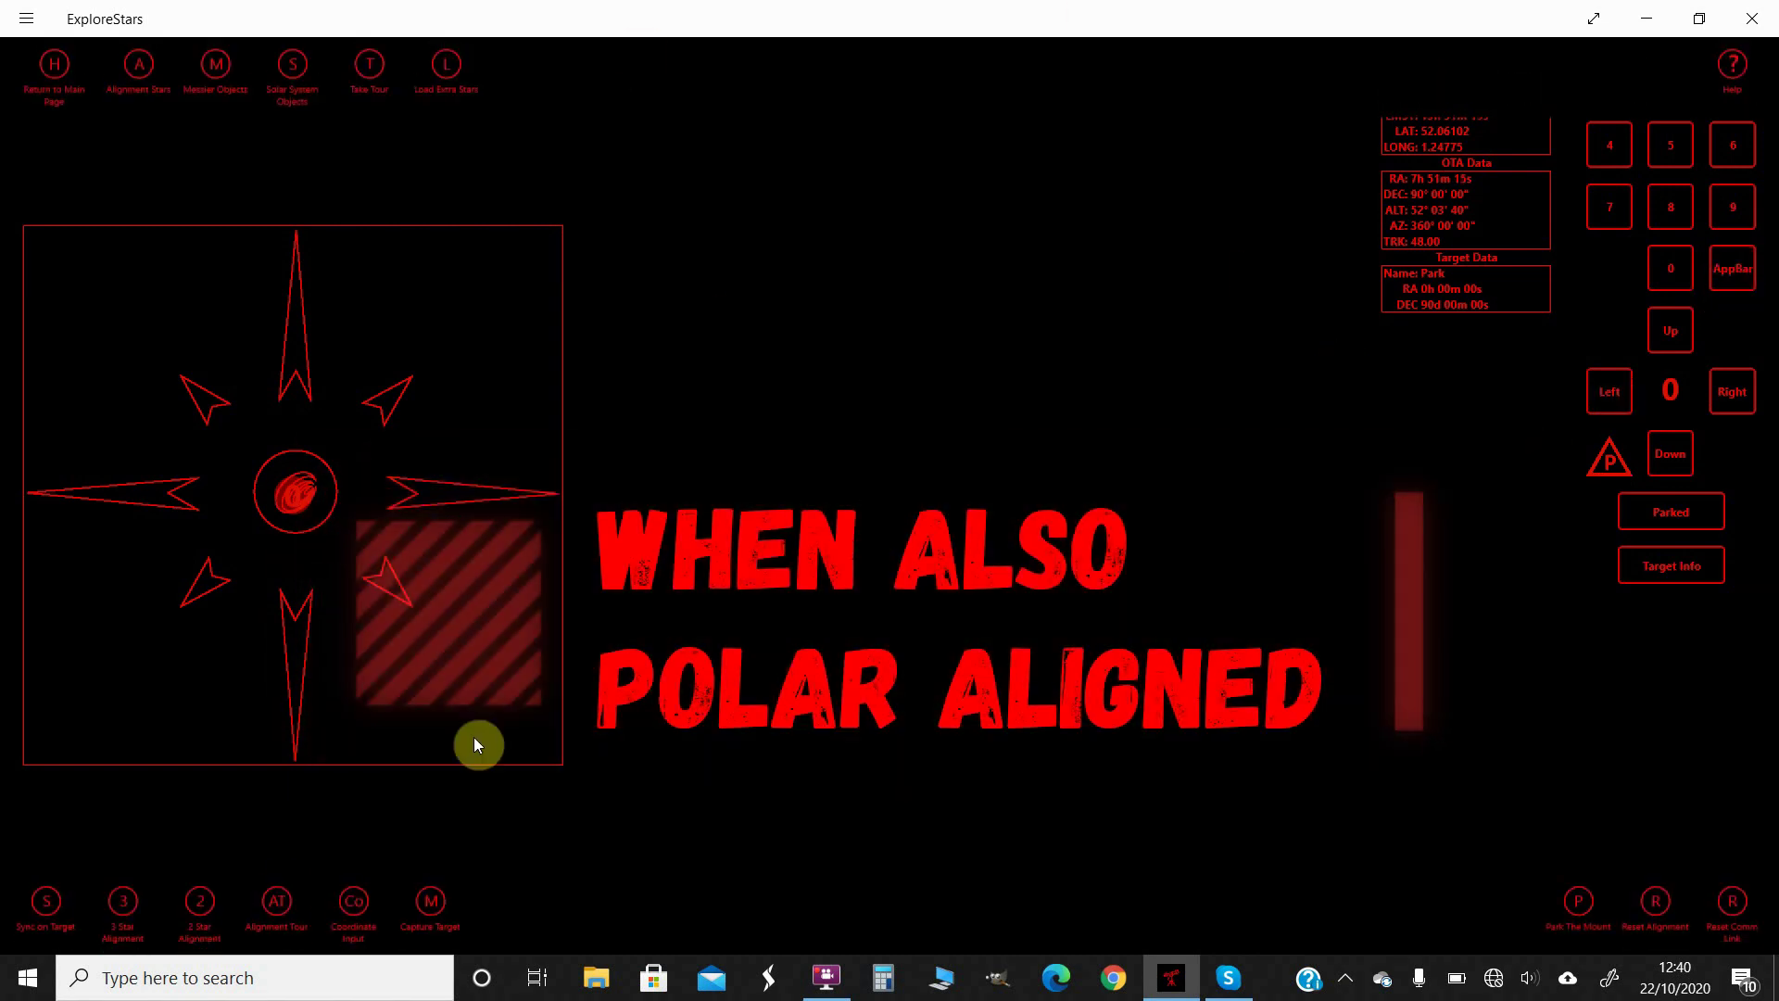
left_click(209, 899)
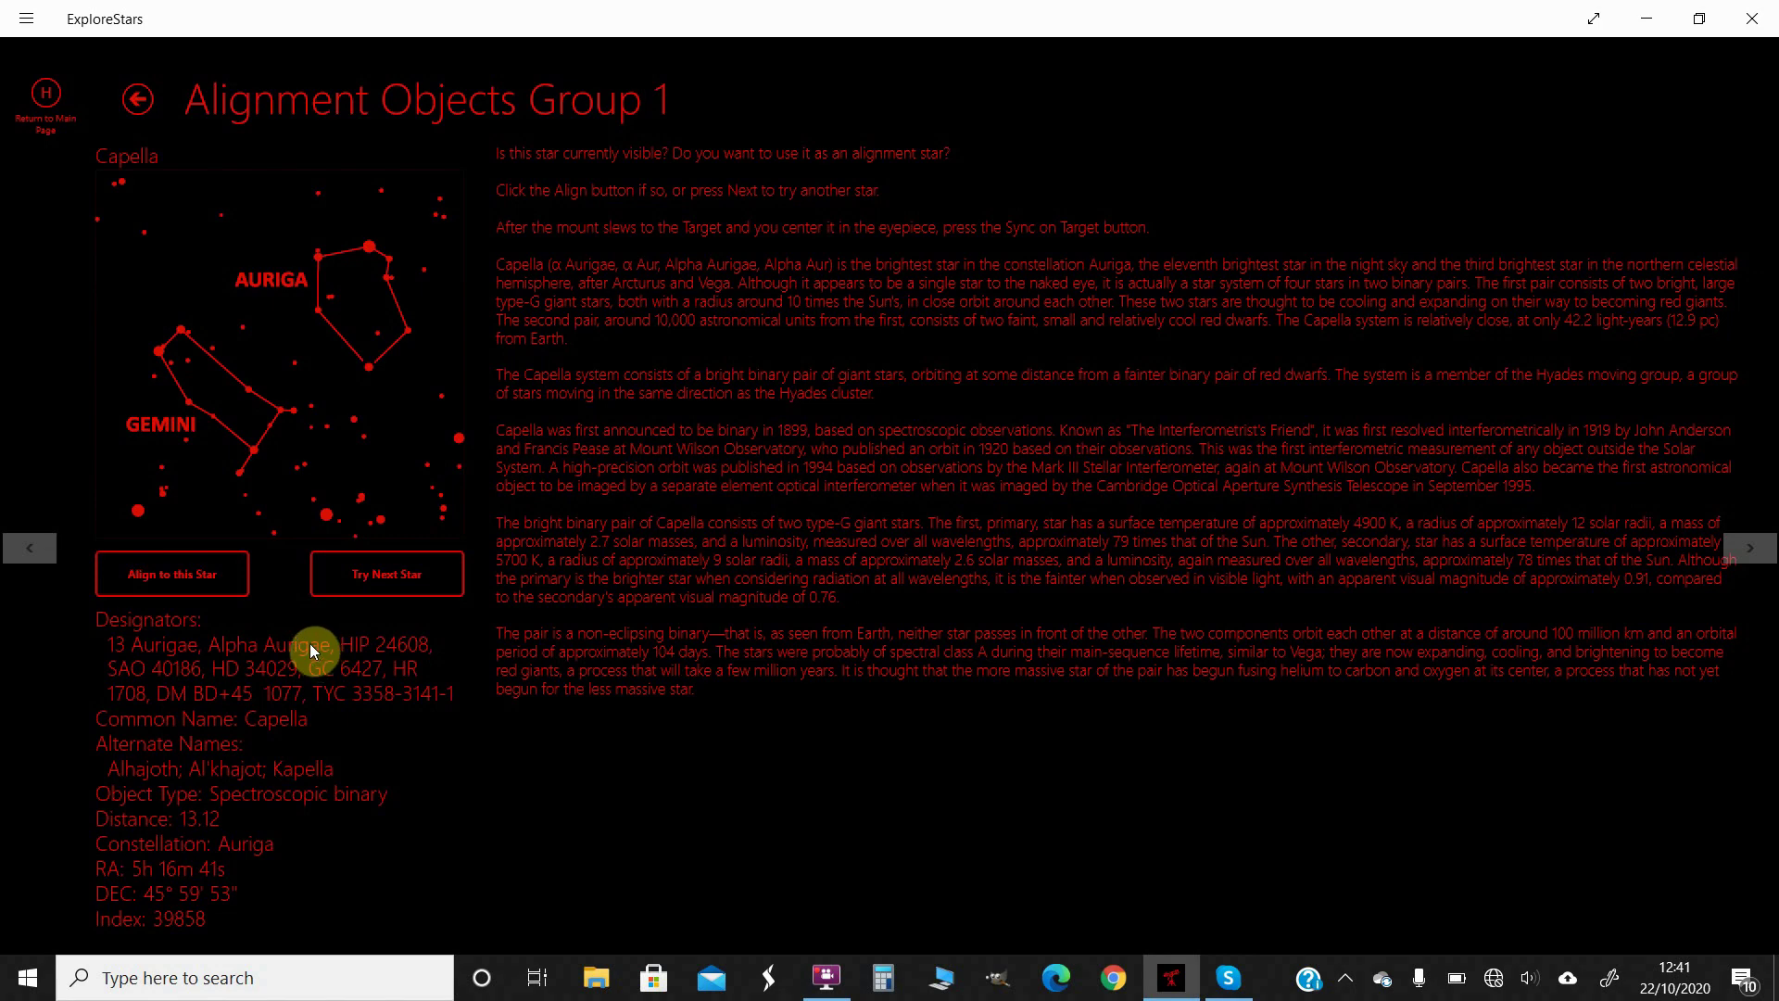
left_click(171, 571)
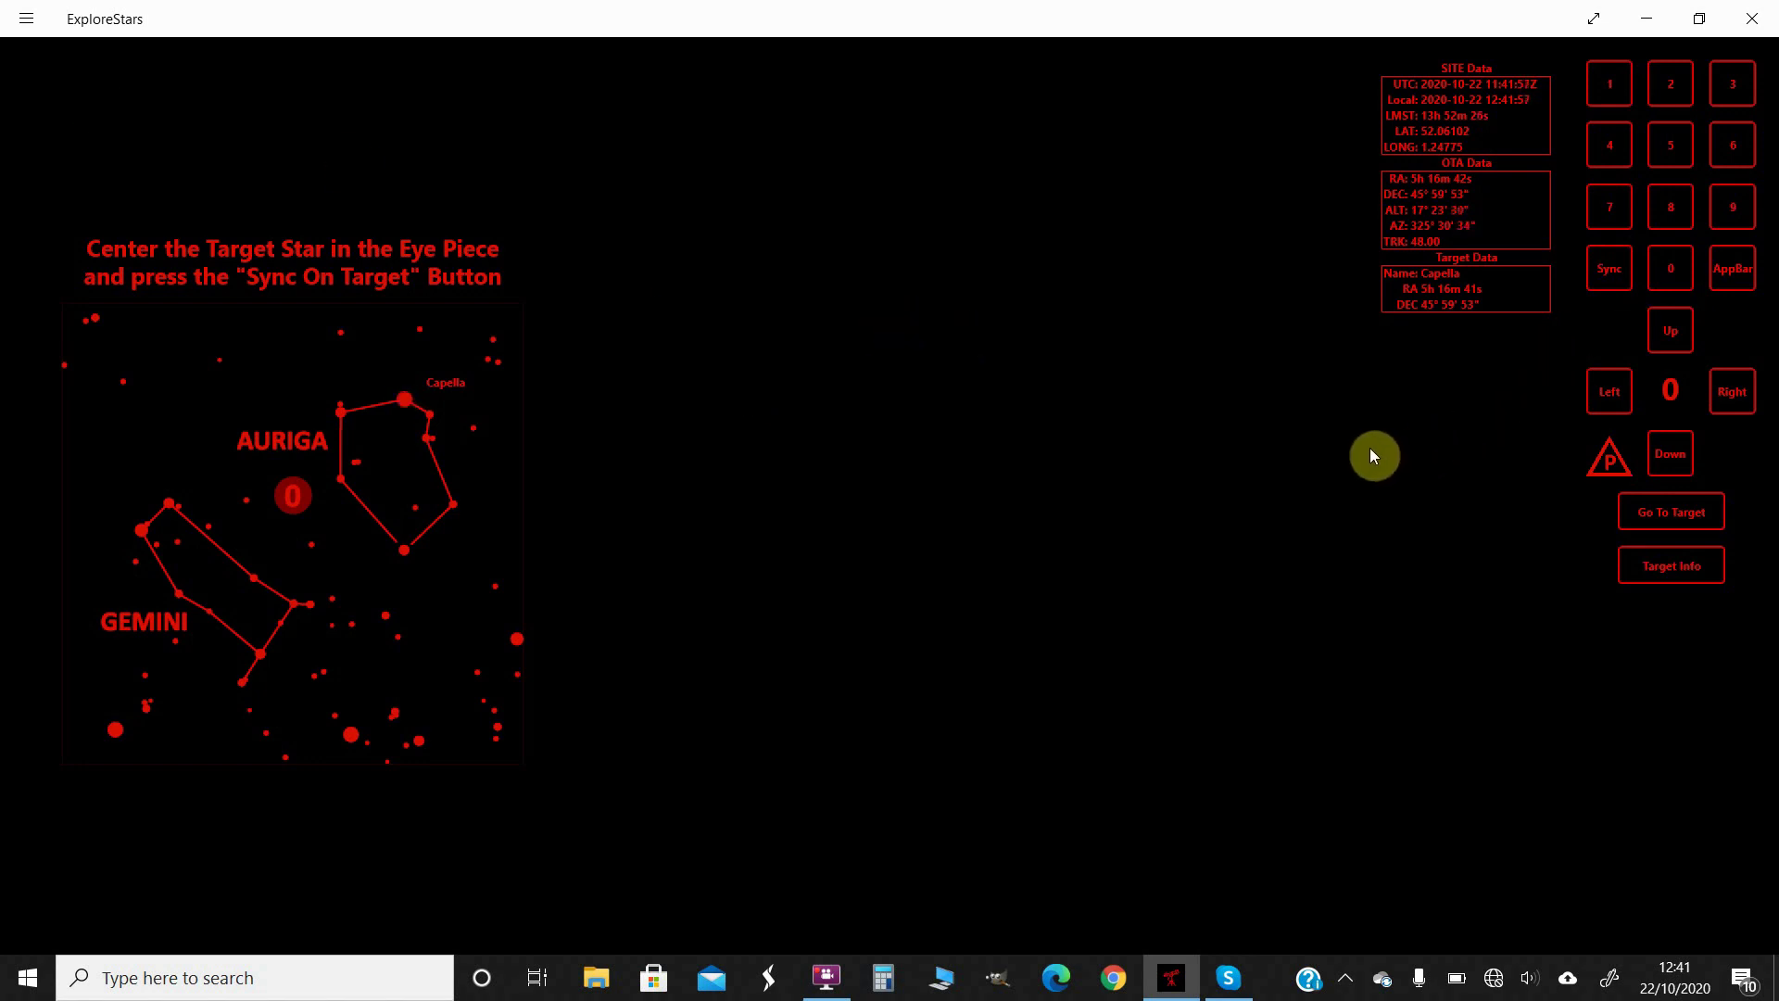
Step: Center Capella in the eyepiece with small right and up movements of the mount, and sync on it
left_click(1733, 385)
left_click(1667, 329)
left_click(1728, 392)
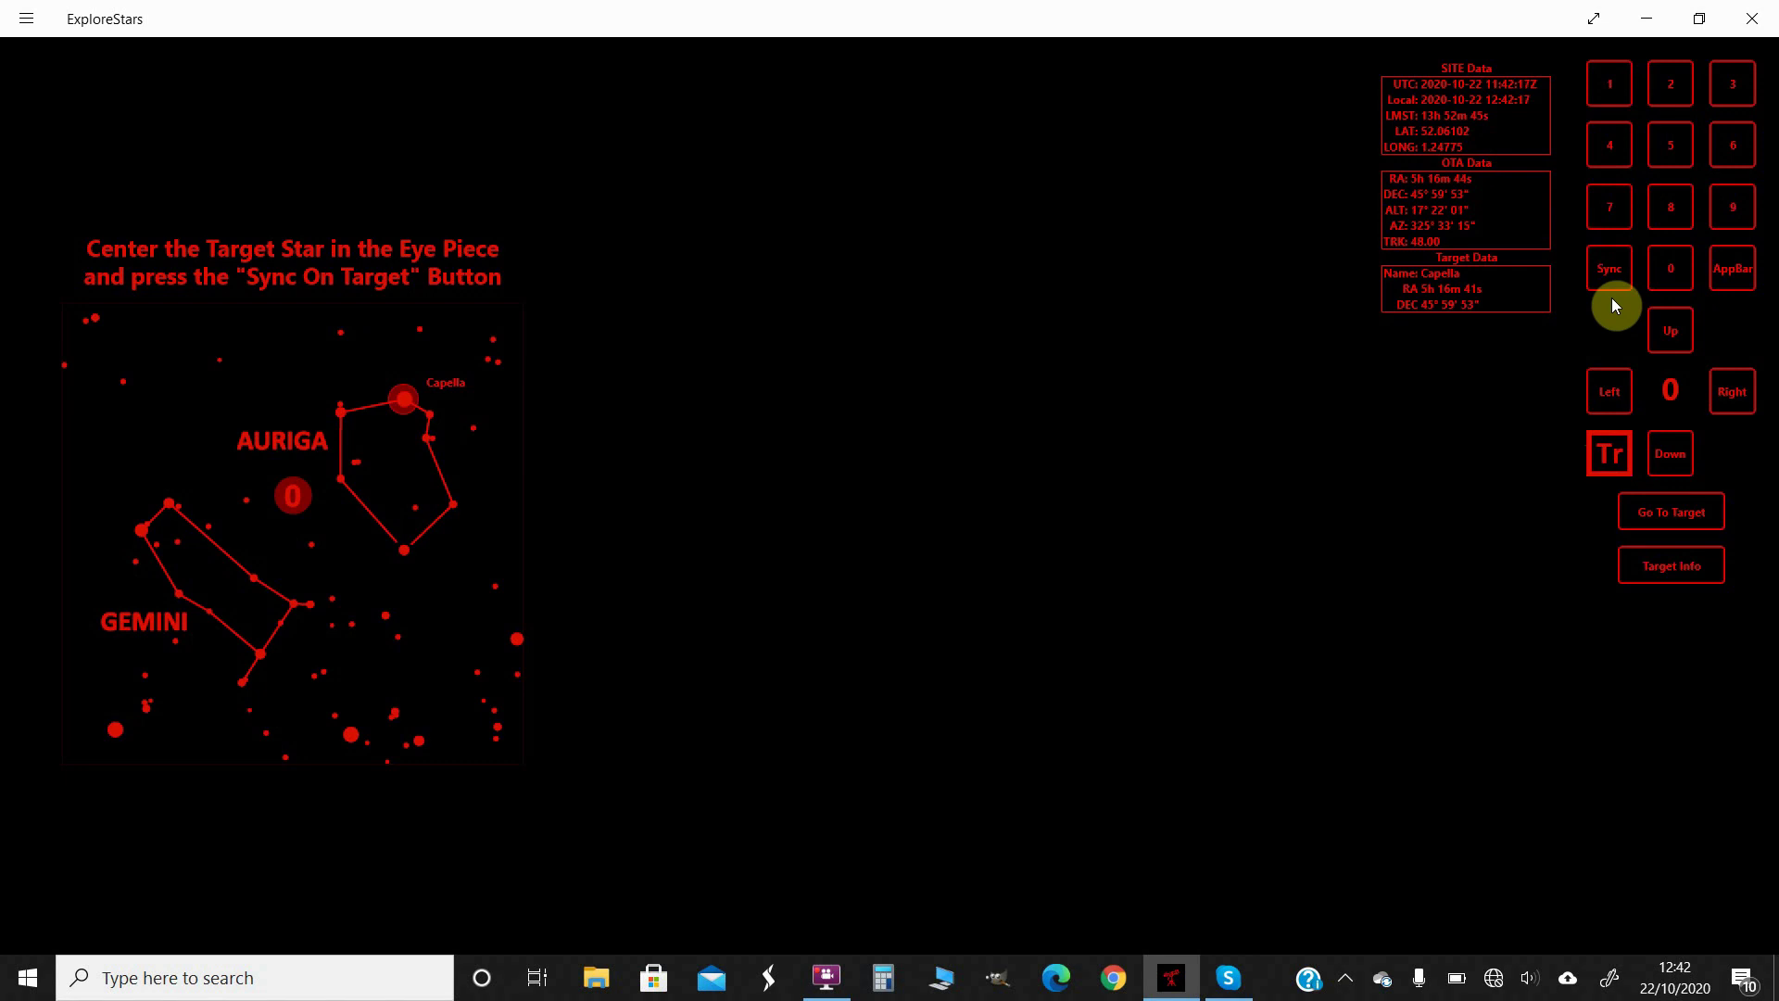
left_click(1612, 274)
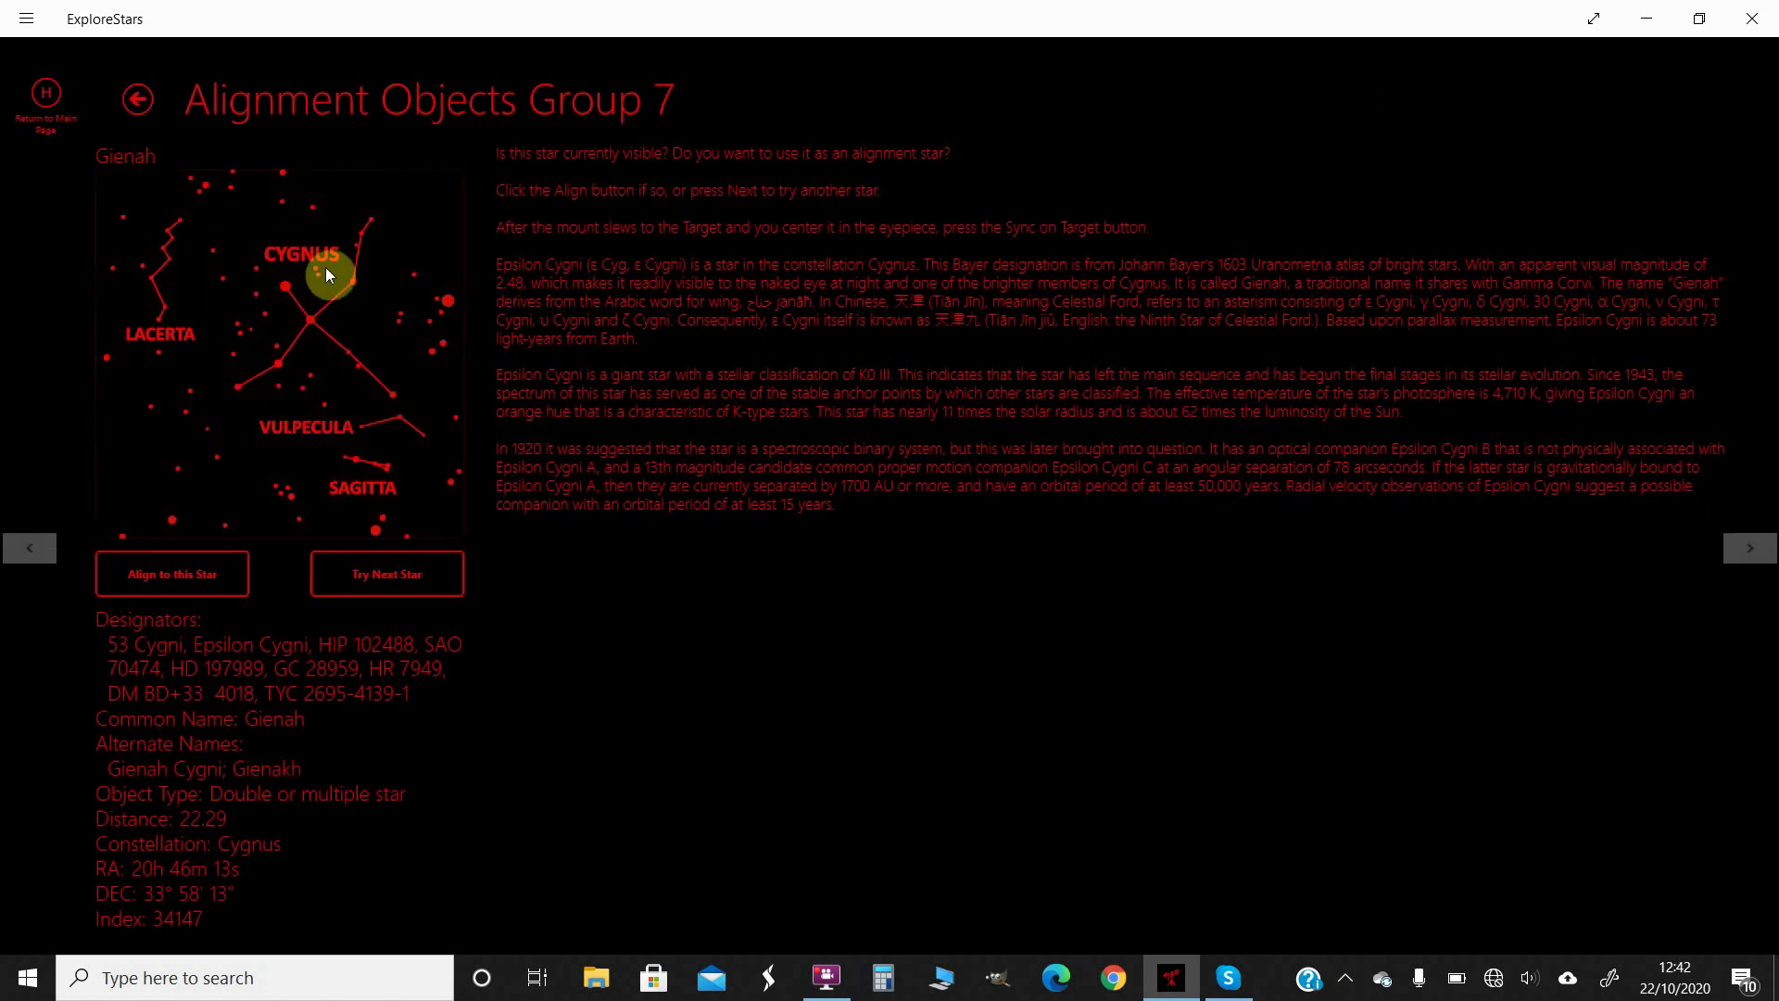
Step: Align to Gienah as the second star, centering it with leftward nudges at slew speed 2 and syncing on it
left_click(148, 566)
left_click(142, 575)
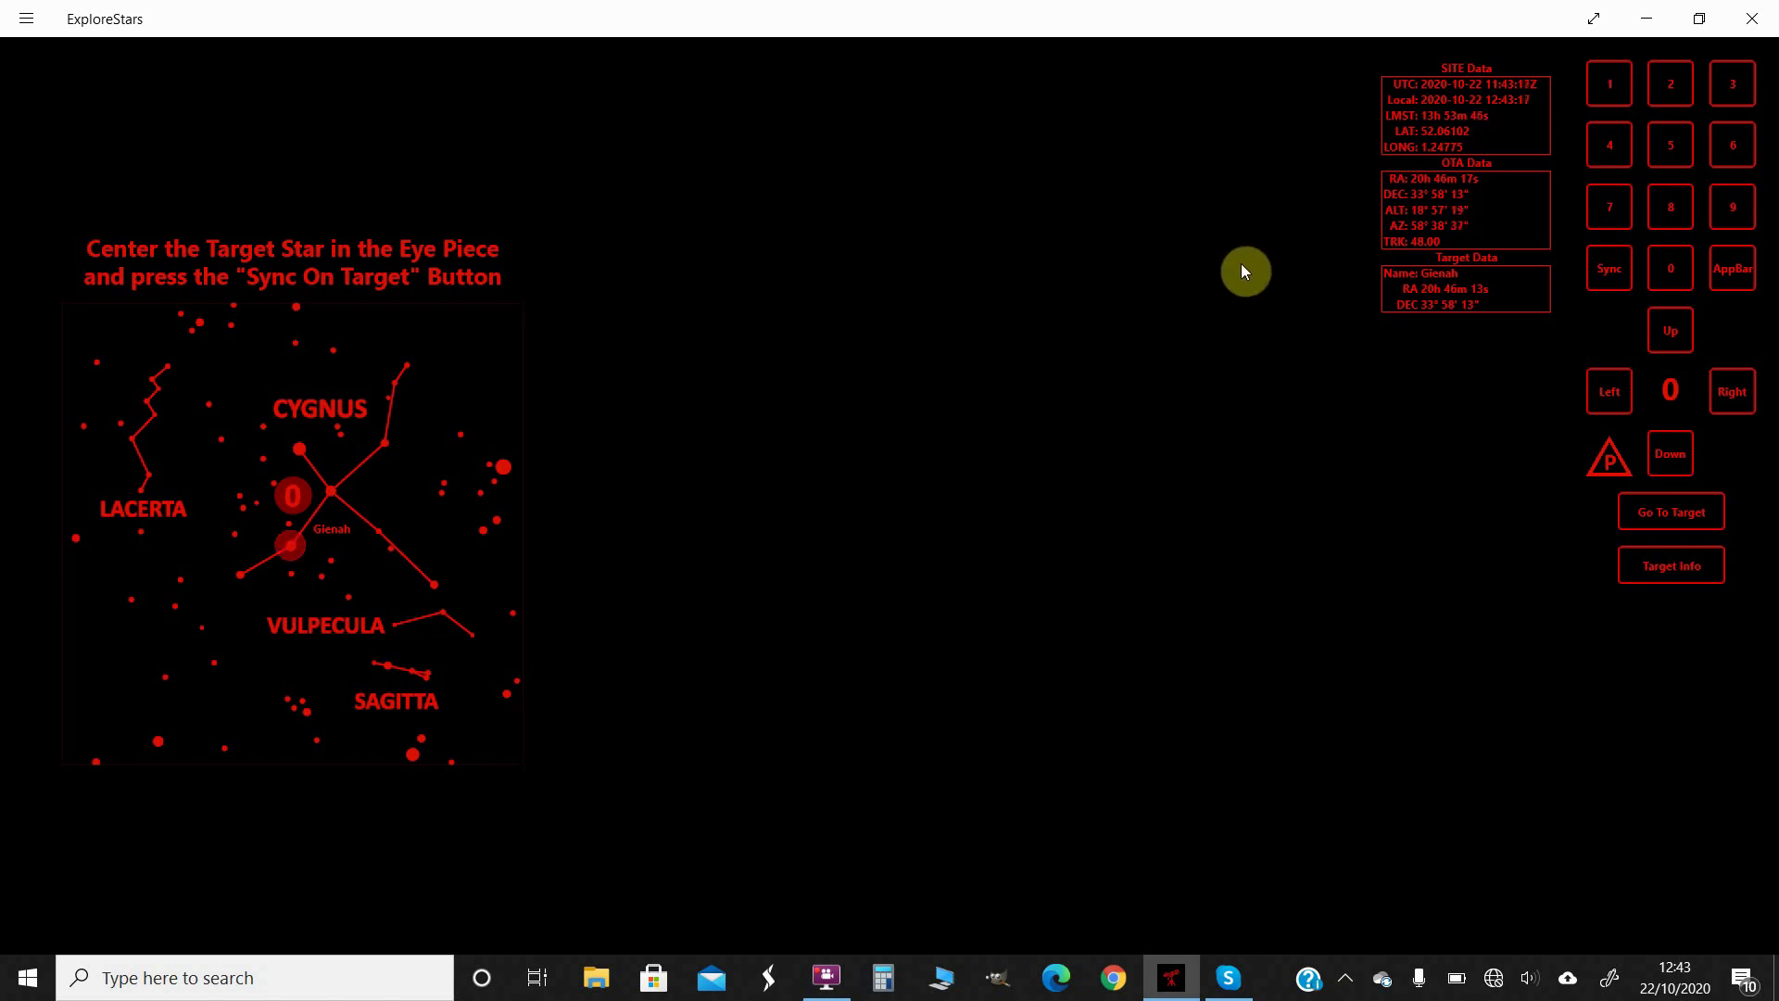
mouse_move(294, 486)
left_mouse_down()
mouse_move(335, 469)
mouse_move(289, 491)
left_mouse_up()
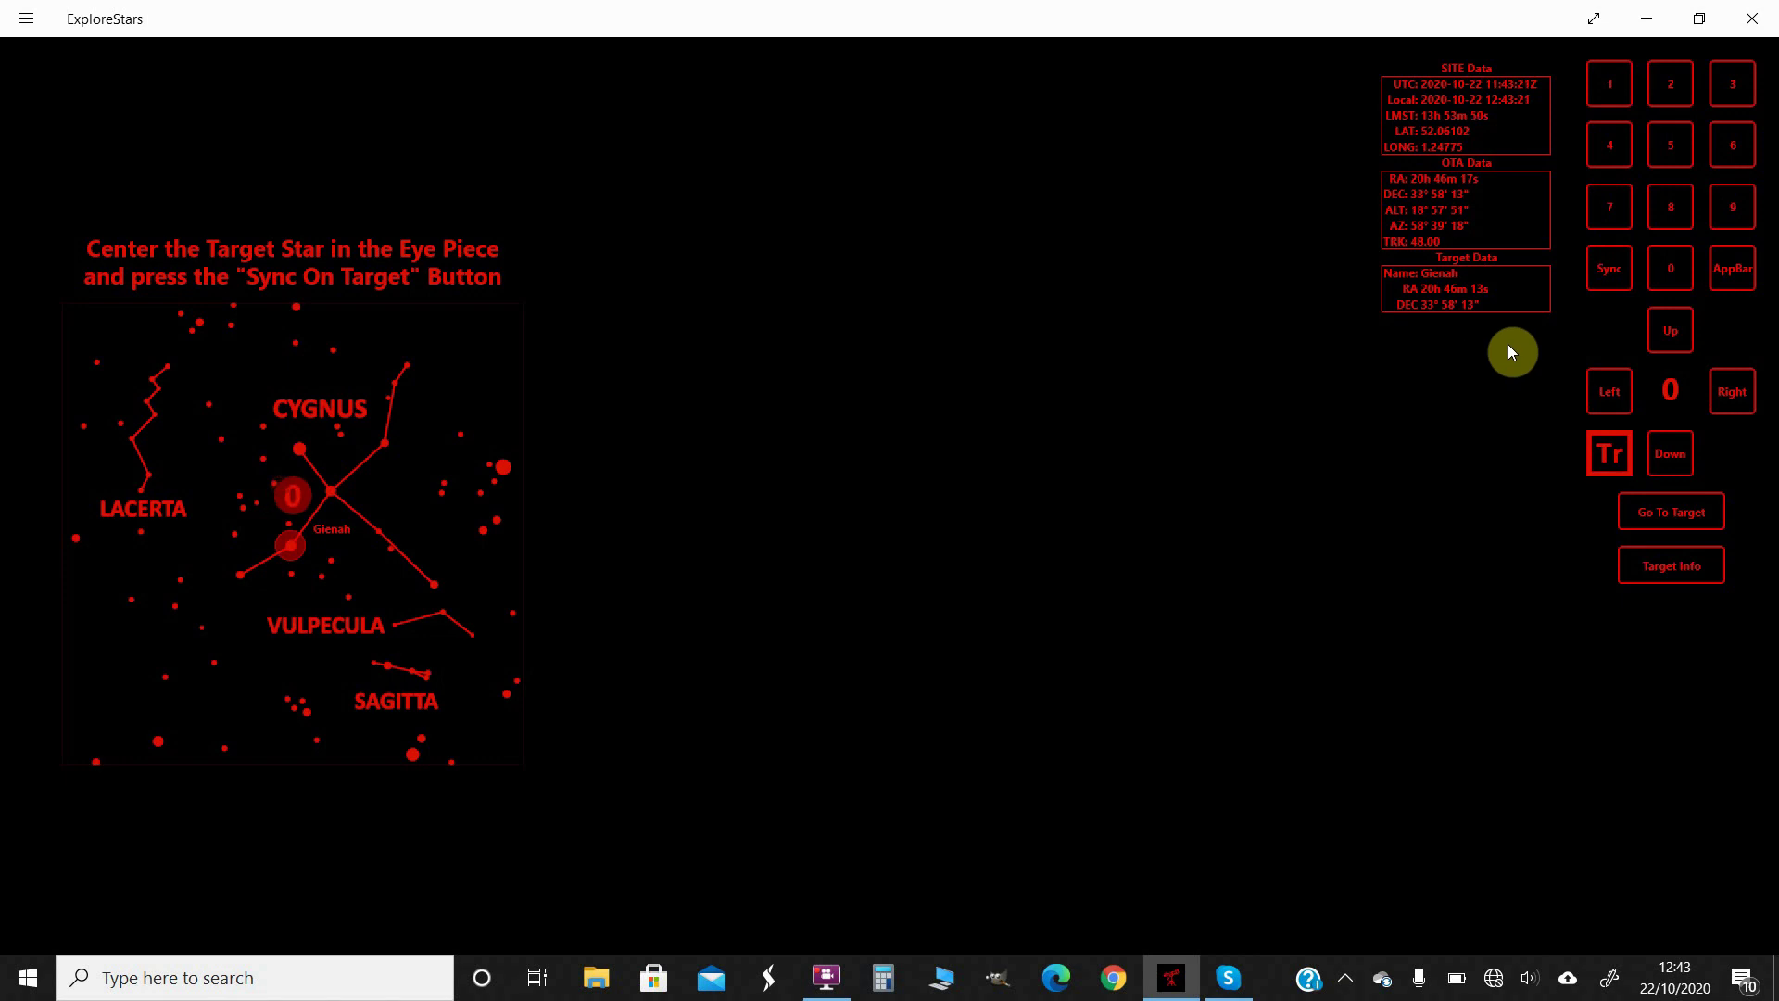
left_click(1608, 397)
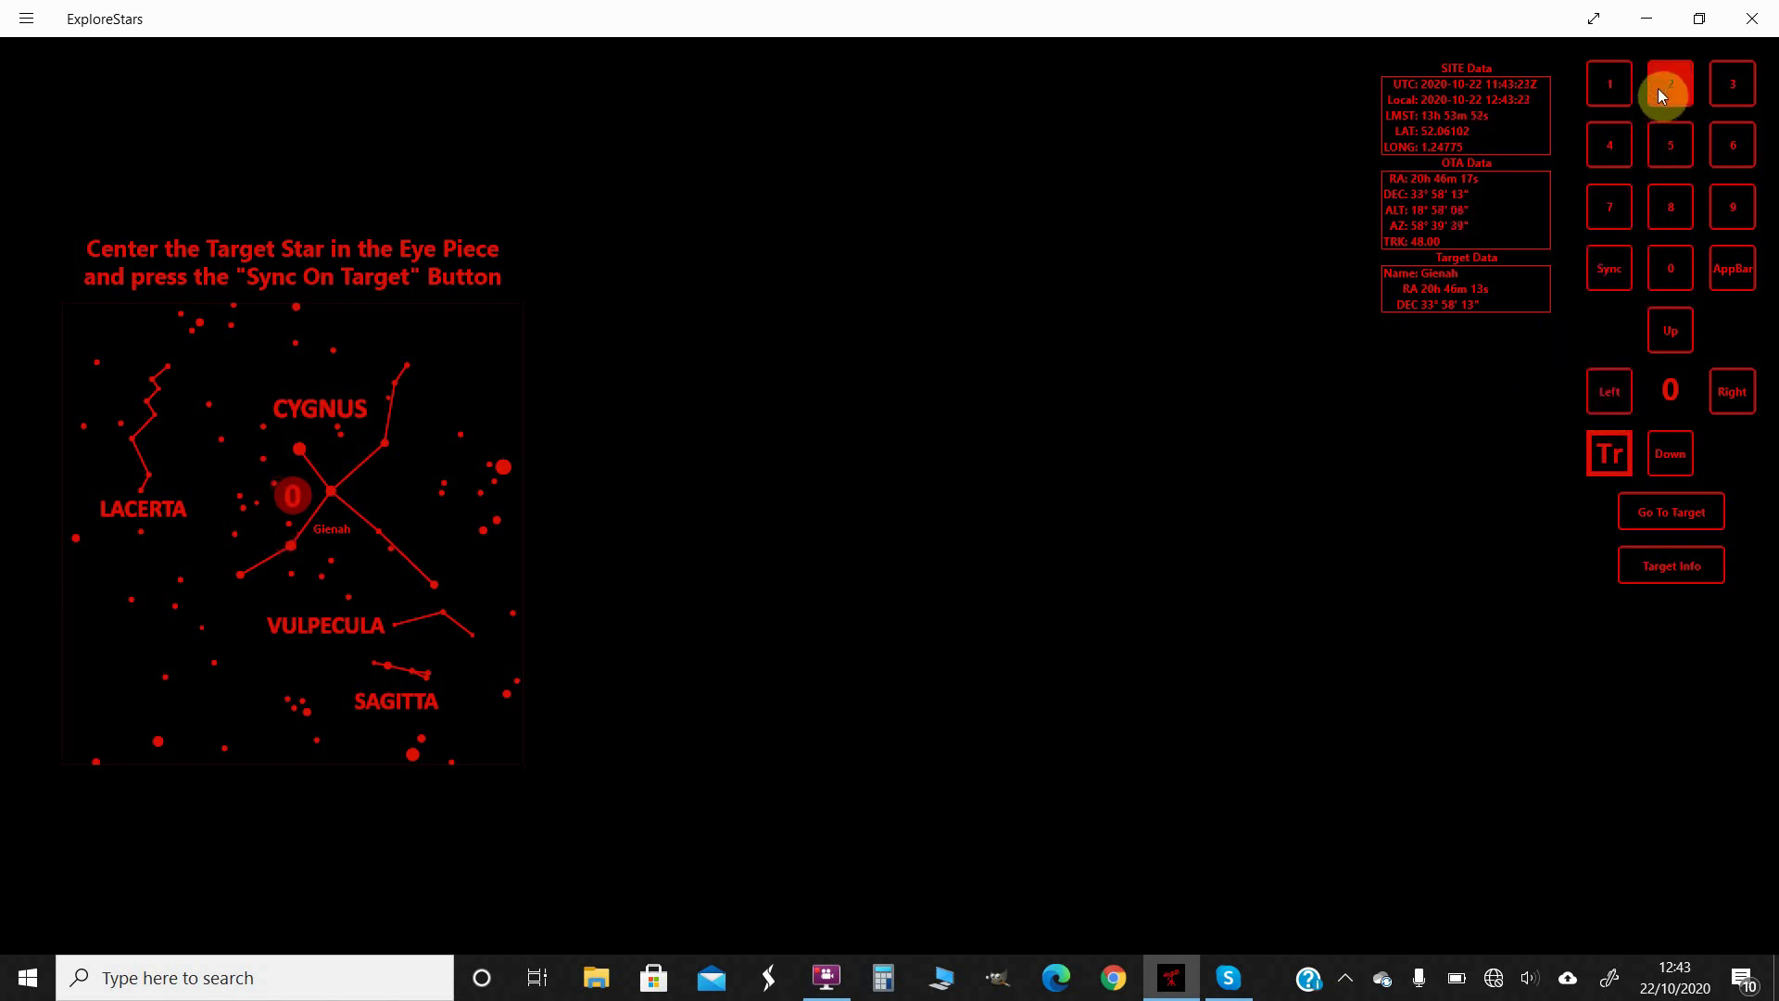
left_click(1610, 393)
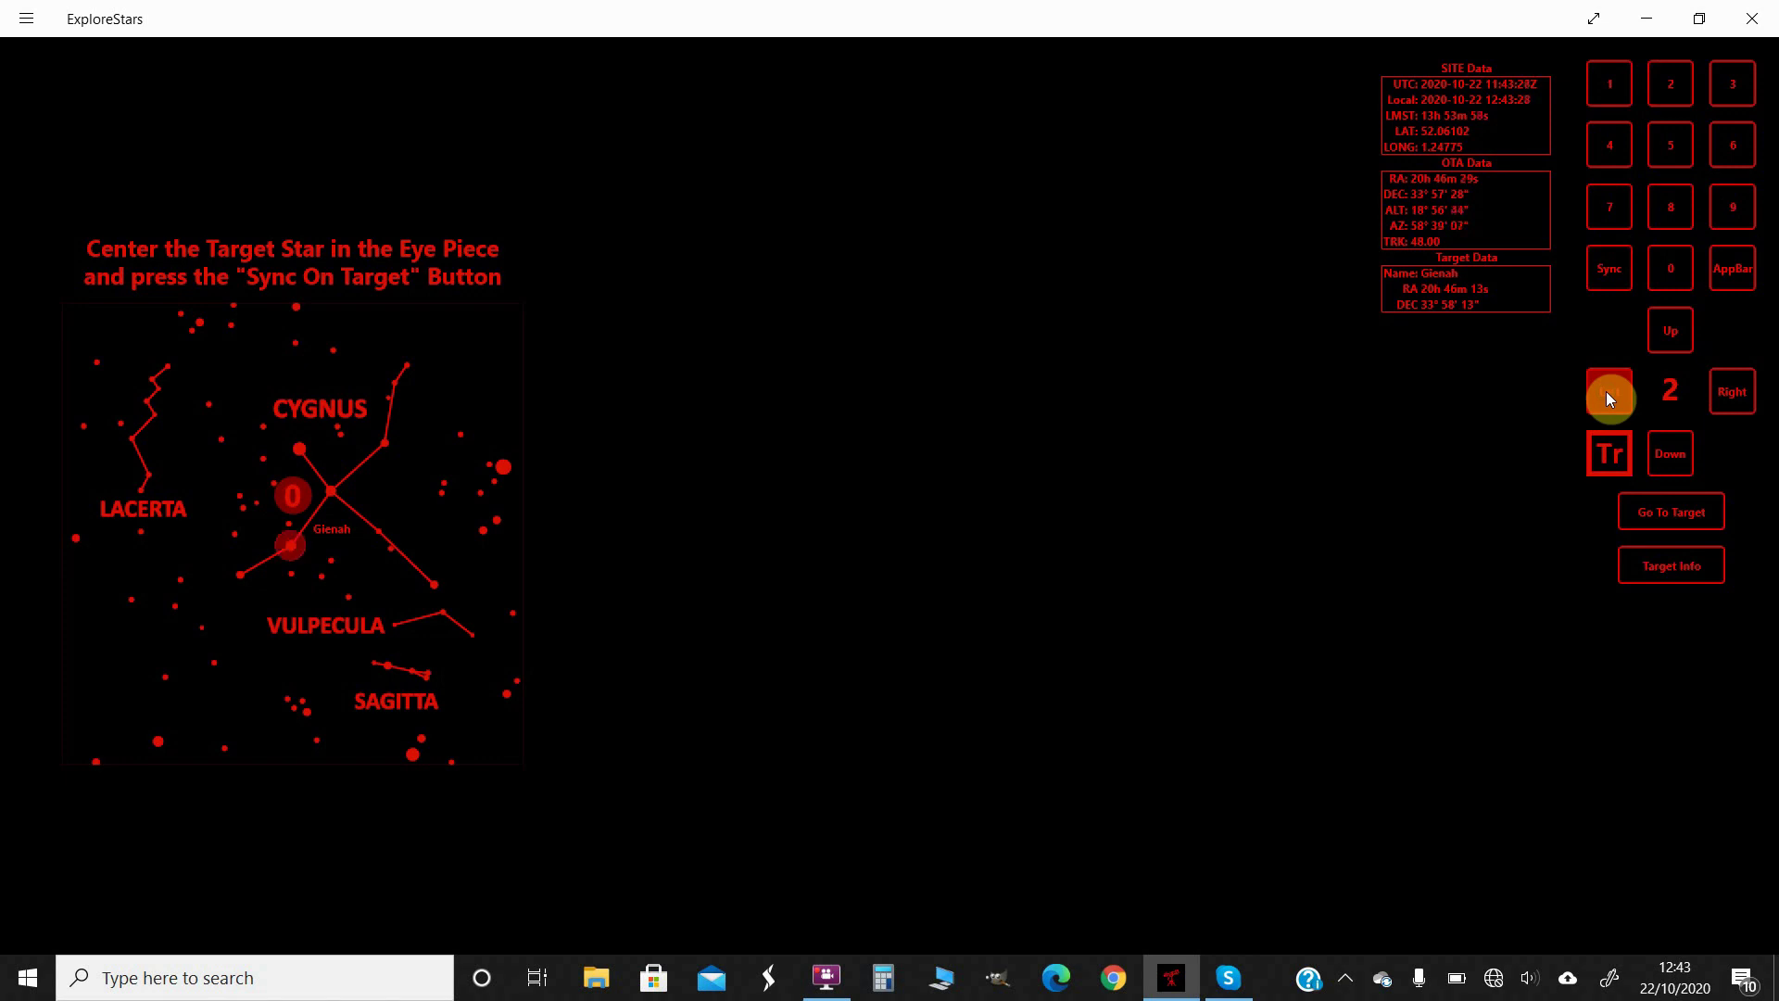
left_click(1610, 268)
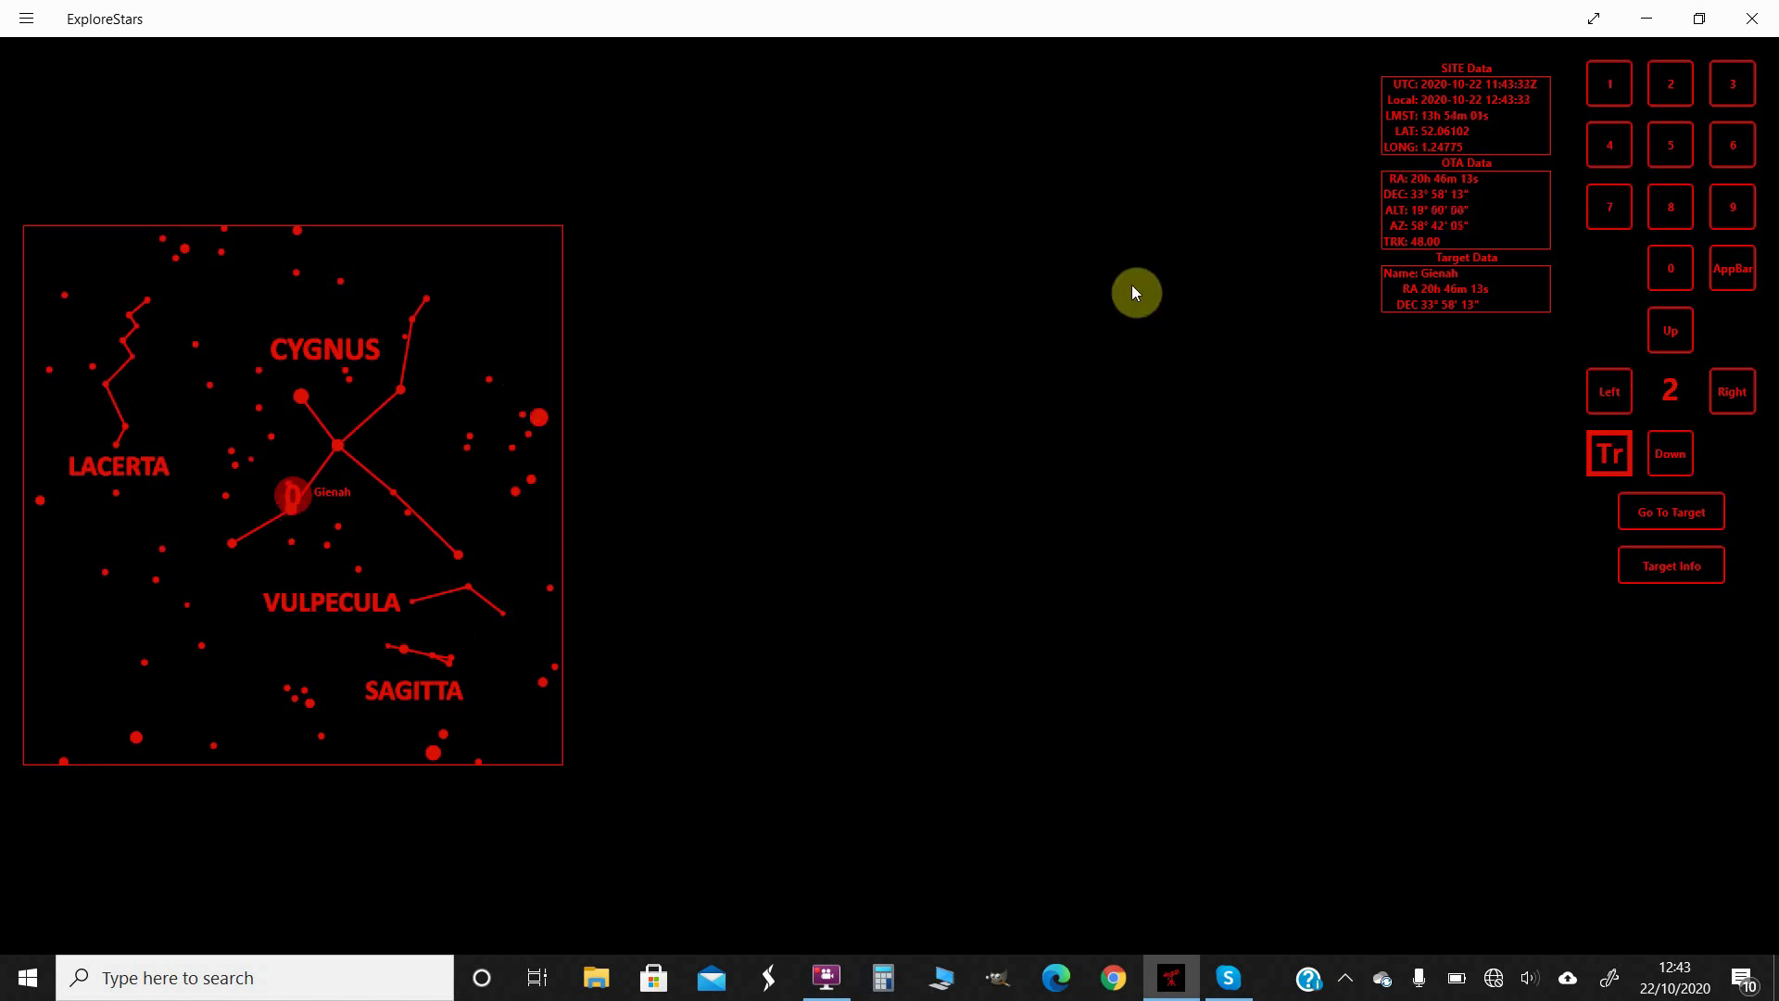
Step: Find Messier 51, the Whirlpool Galaxy, in the Messier Objects catalogue and slew the mount to it
left_click(1731, 276)
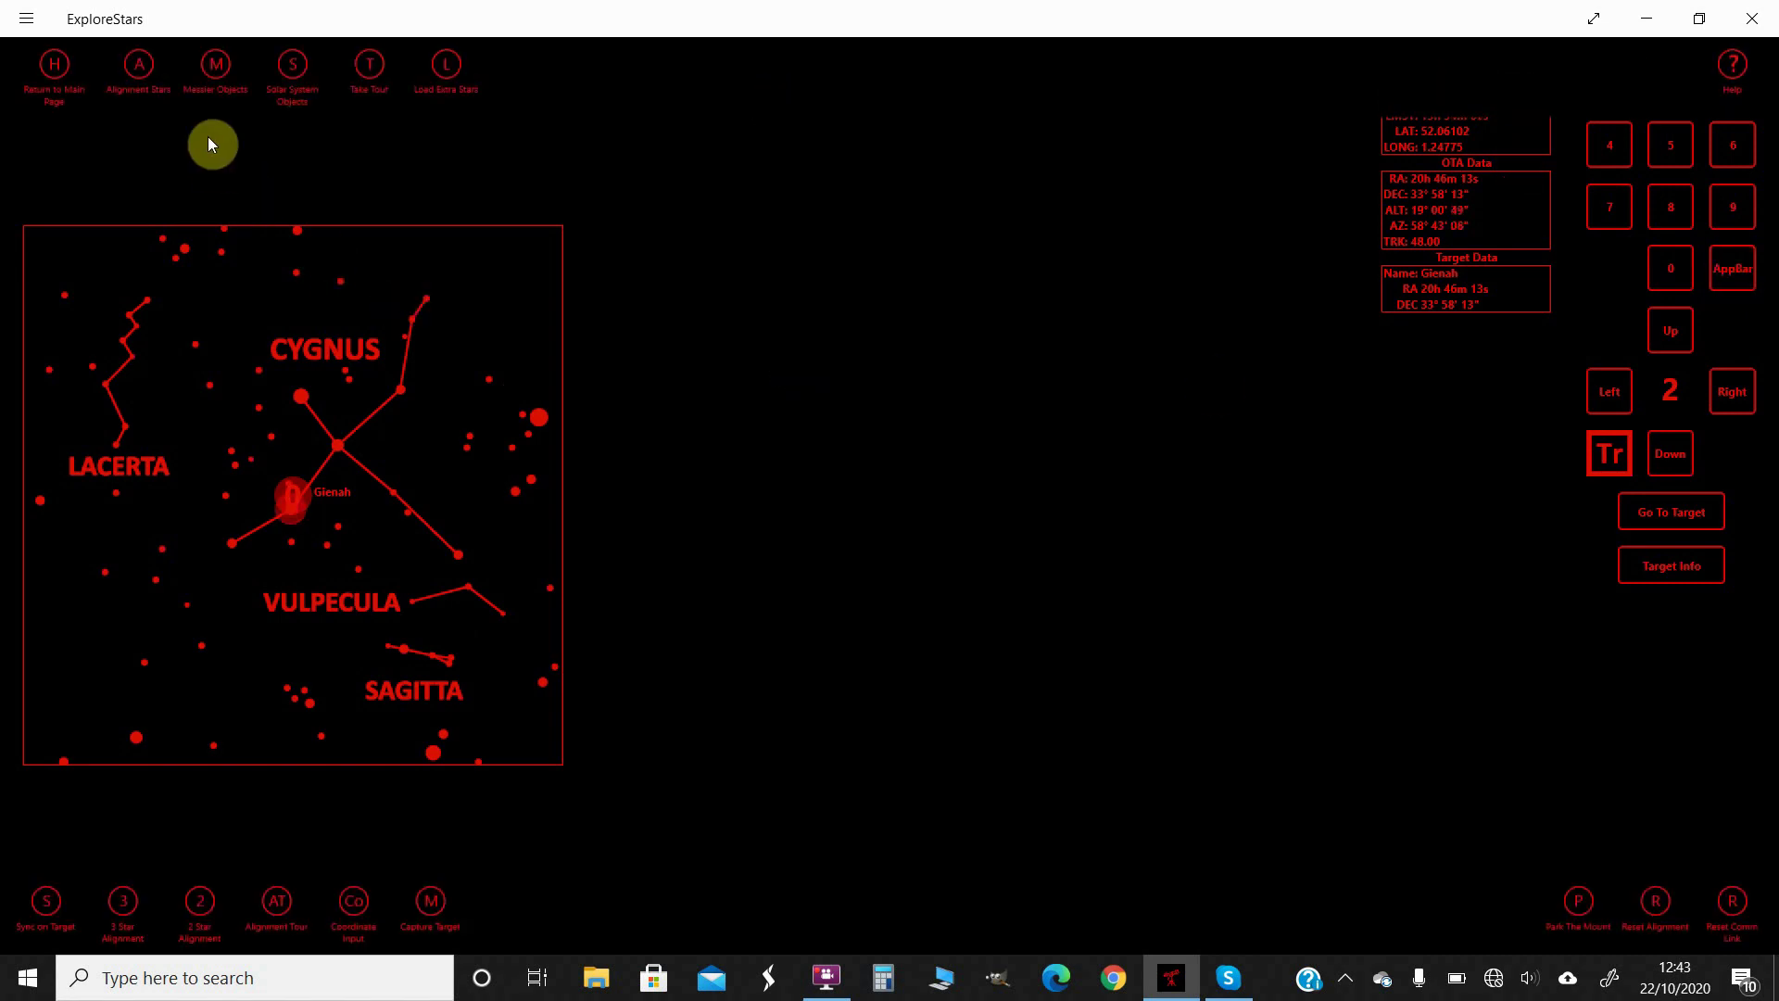
left_click(209, 68)
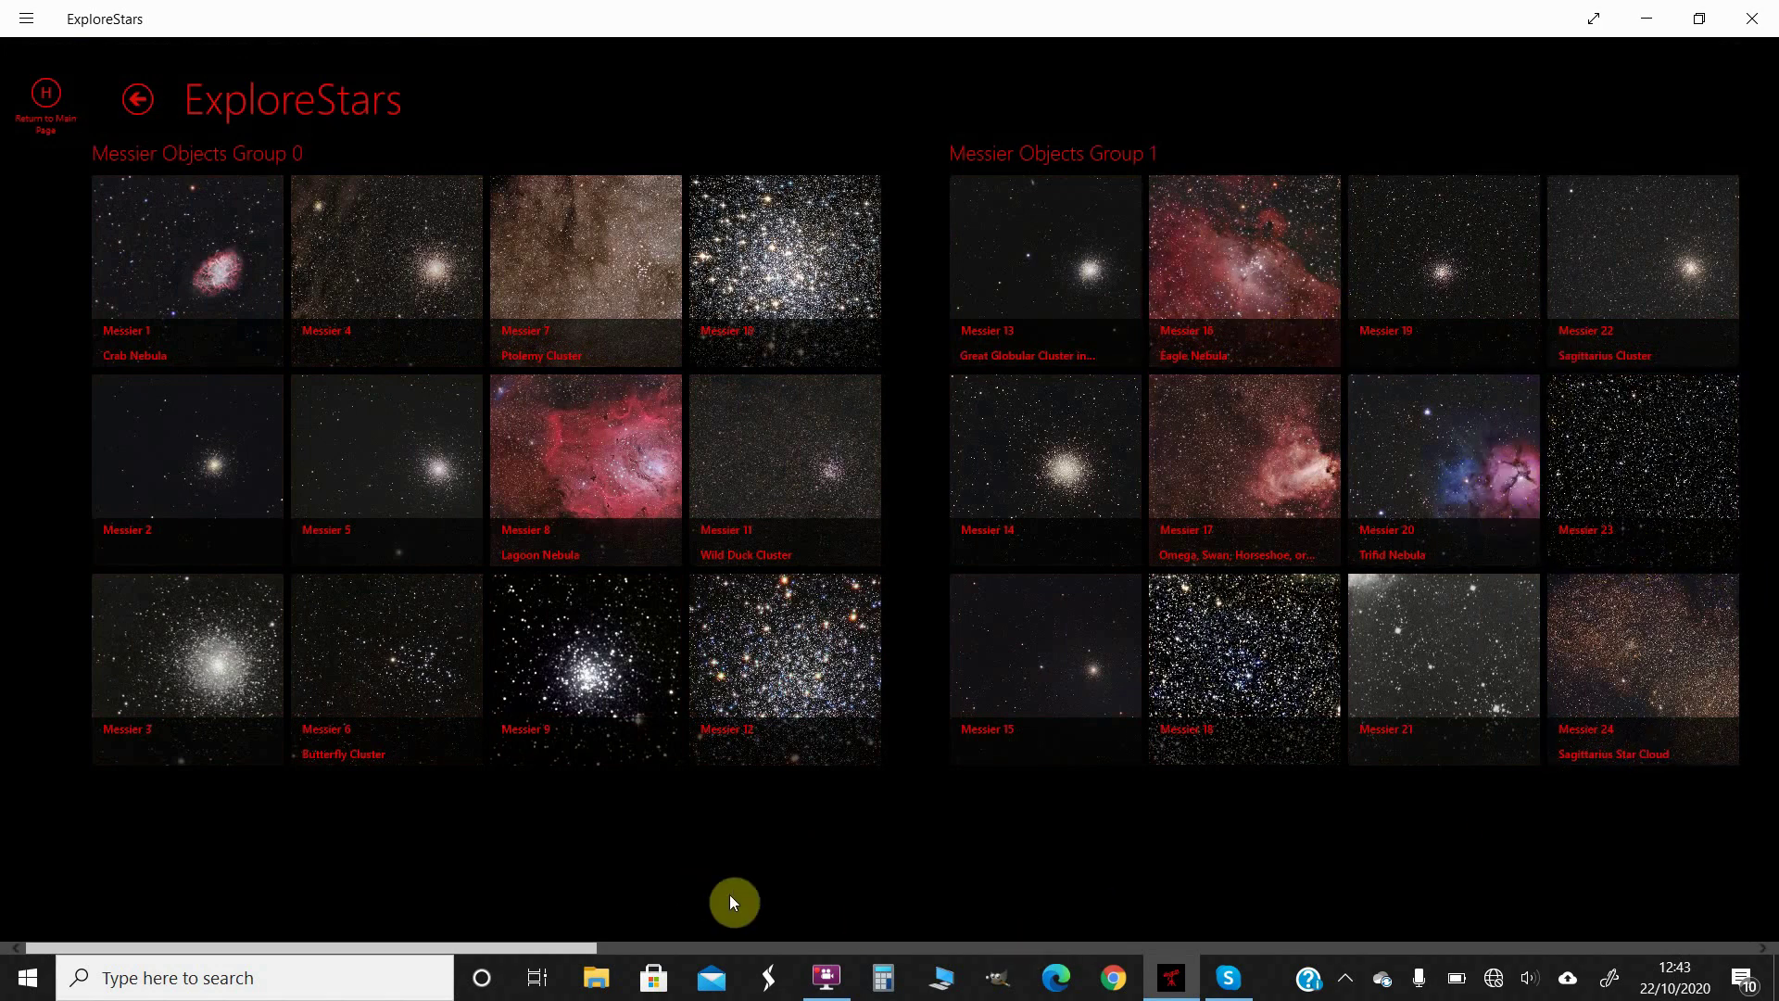
left_click_drag(547, 949, 1293, 937)
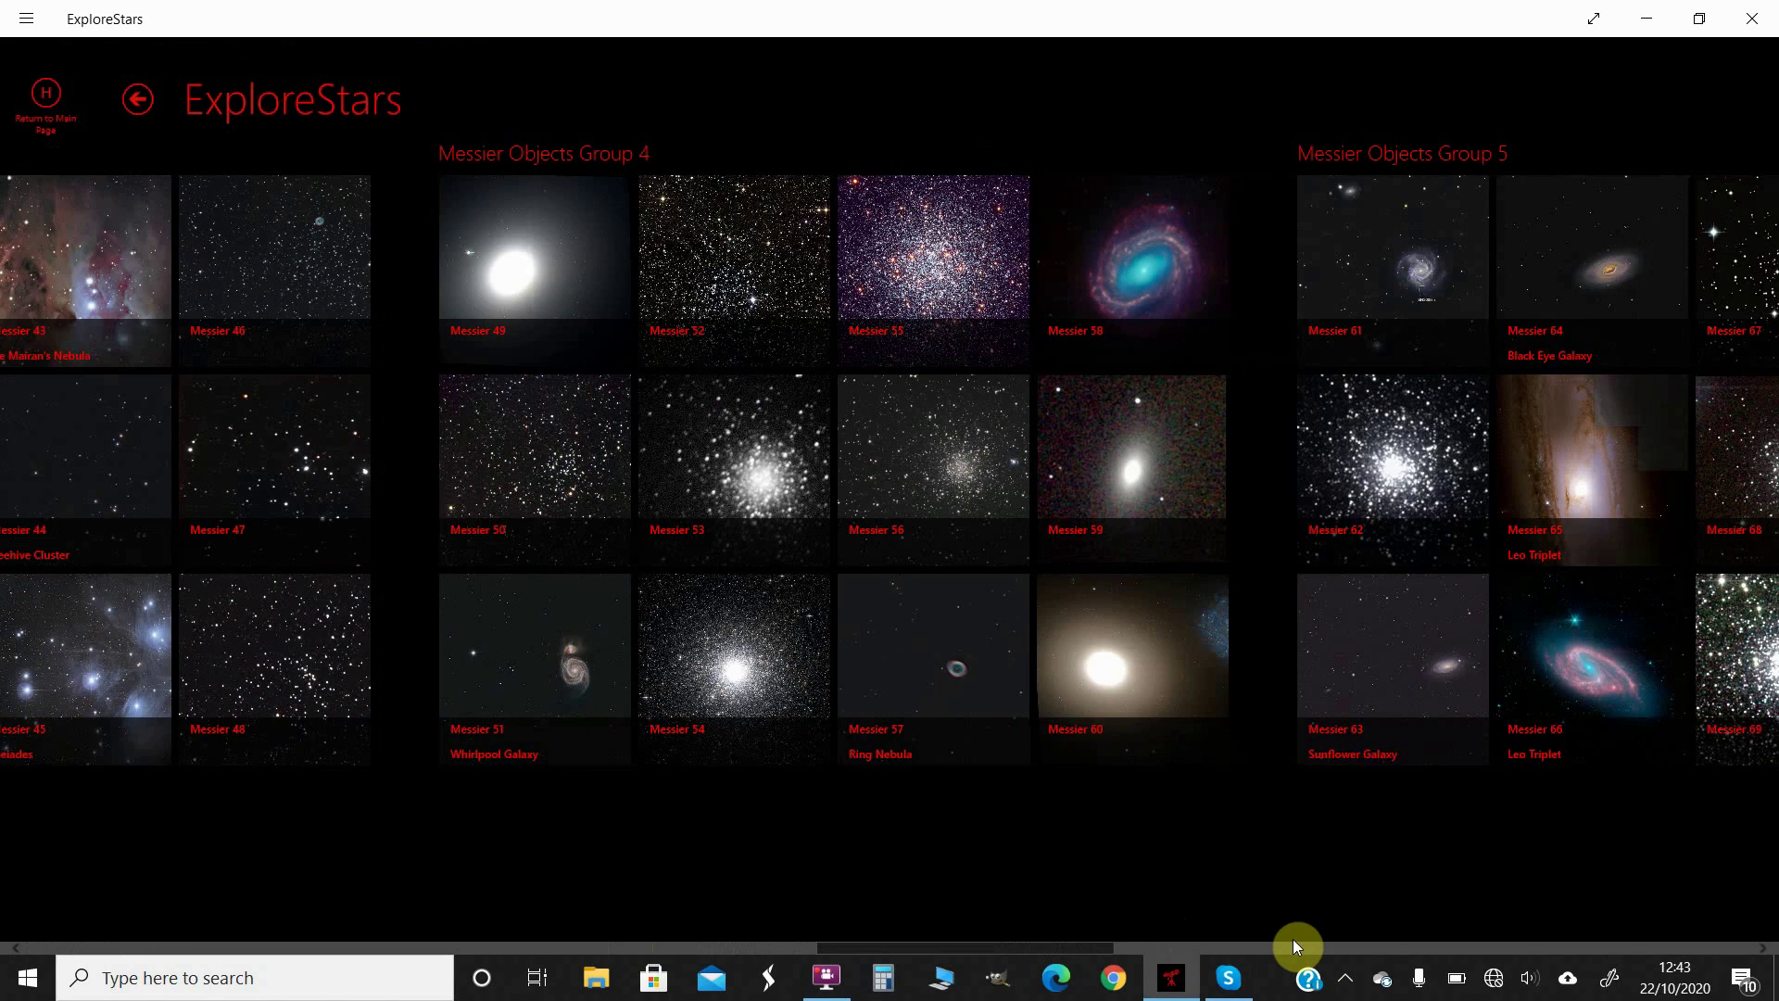
left_click(548, 652)
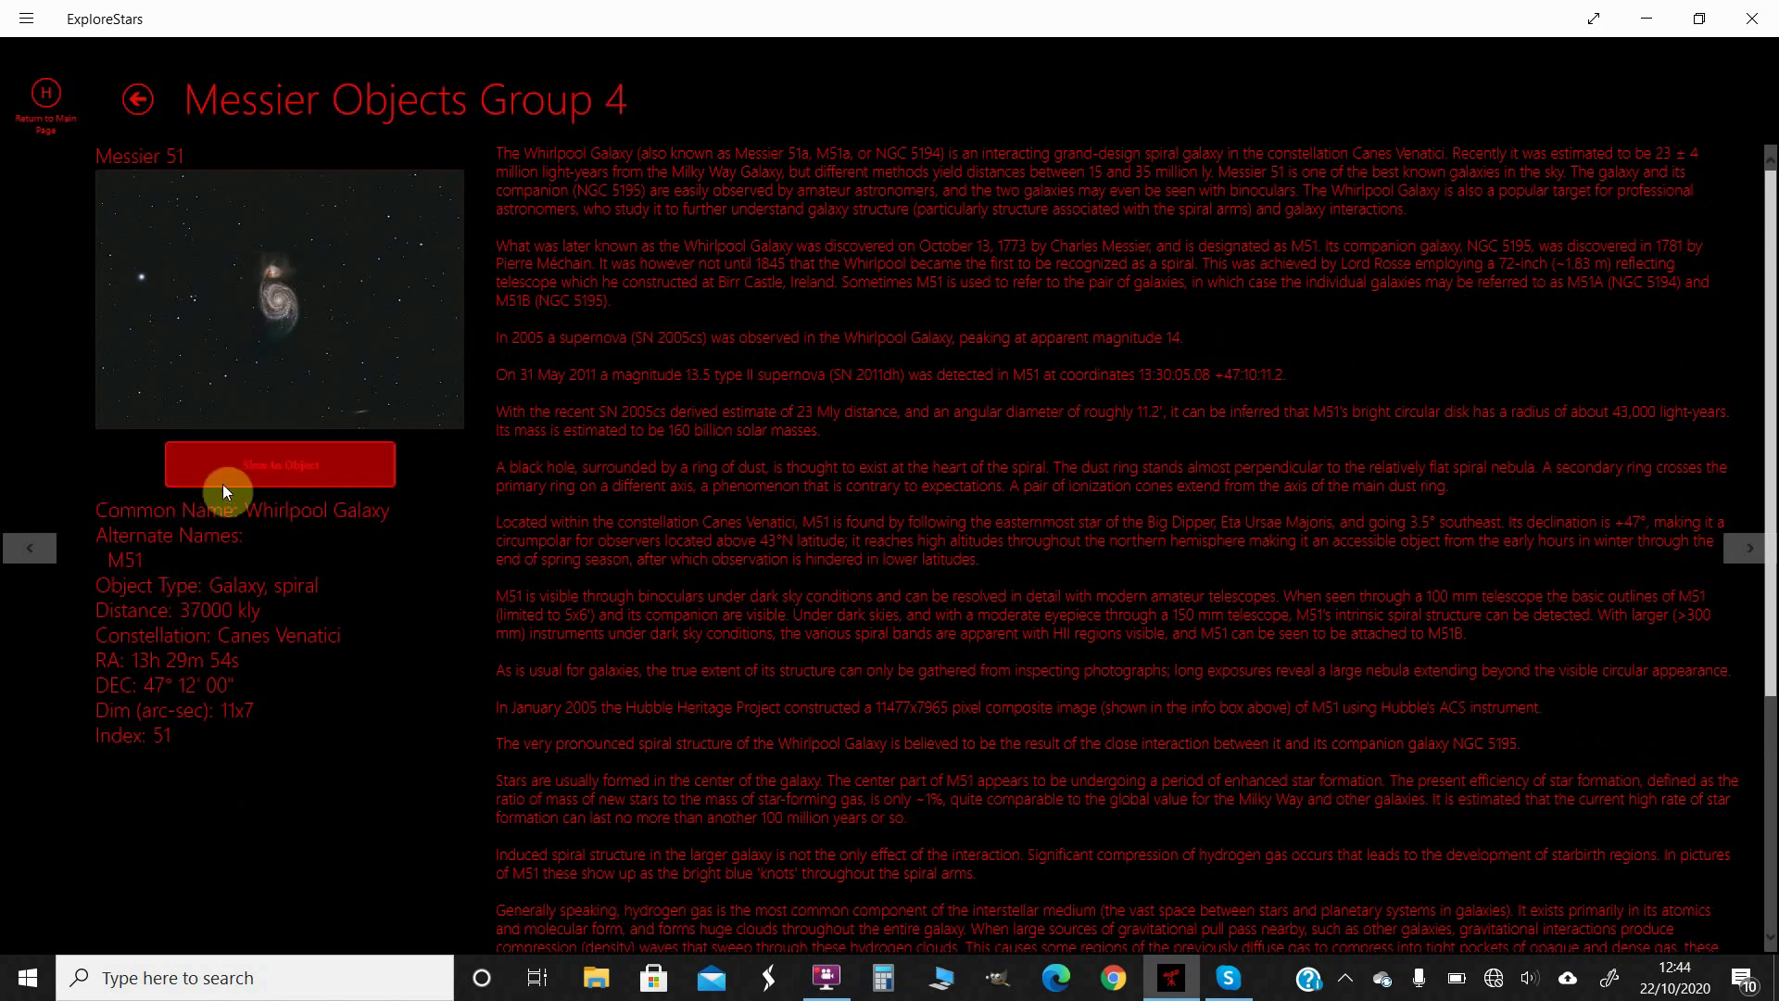
left_click(288, 469)
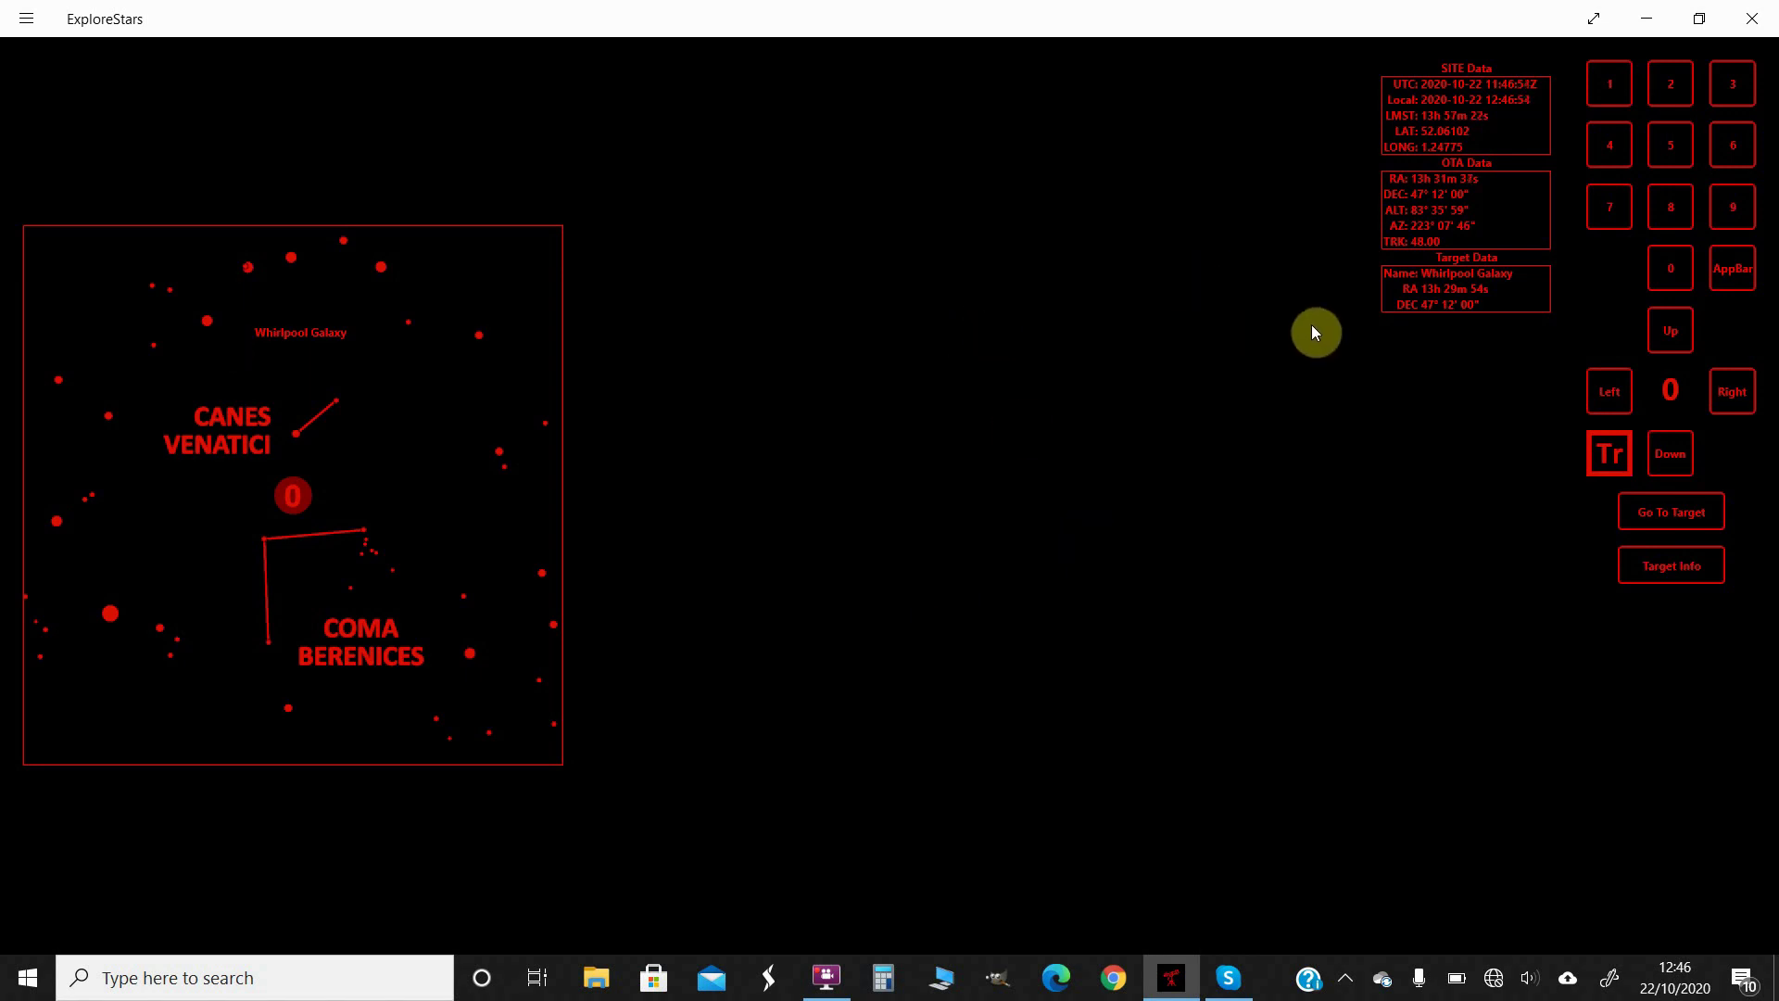
Step: Search the object catalogues for "m31", view the Andromeda Galaxy's details, and leave its page
left_click(23, 26)
left_click(51, 85)
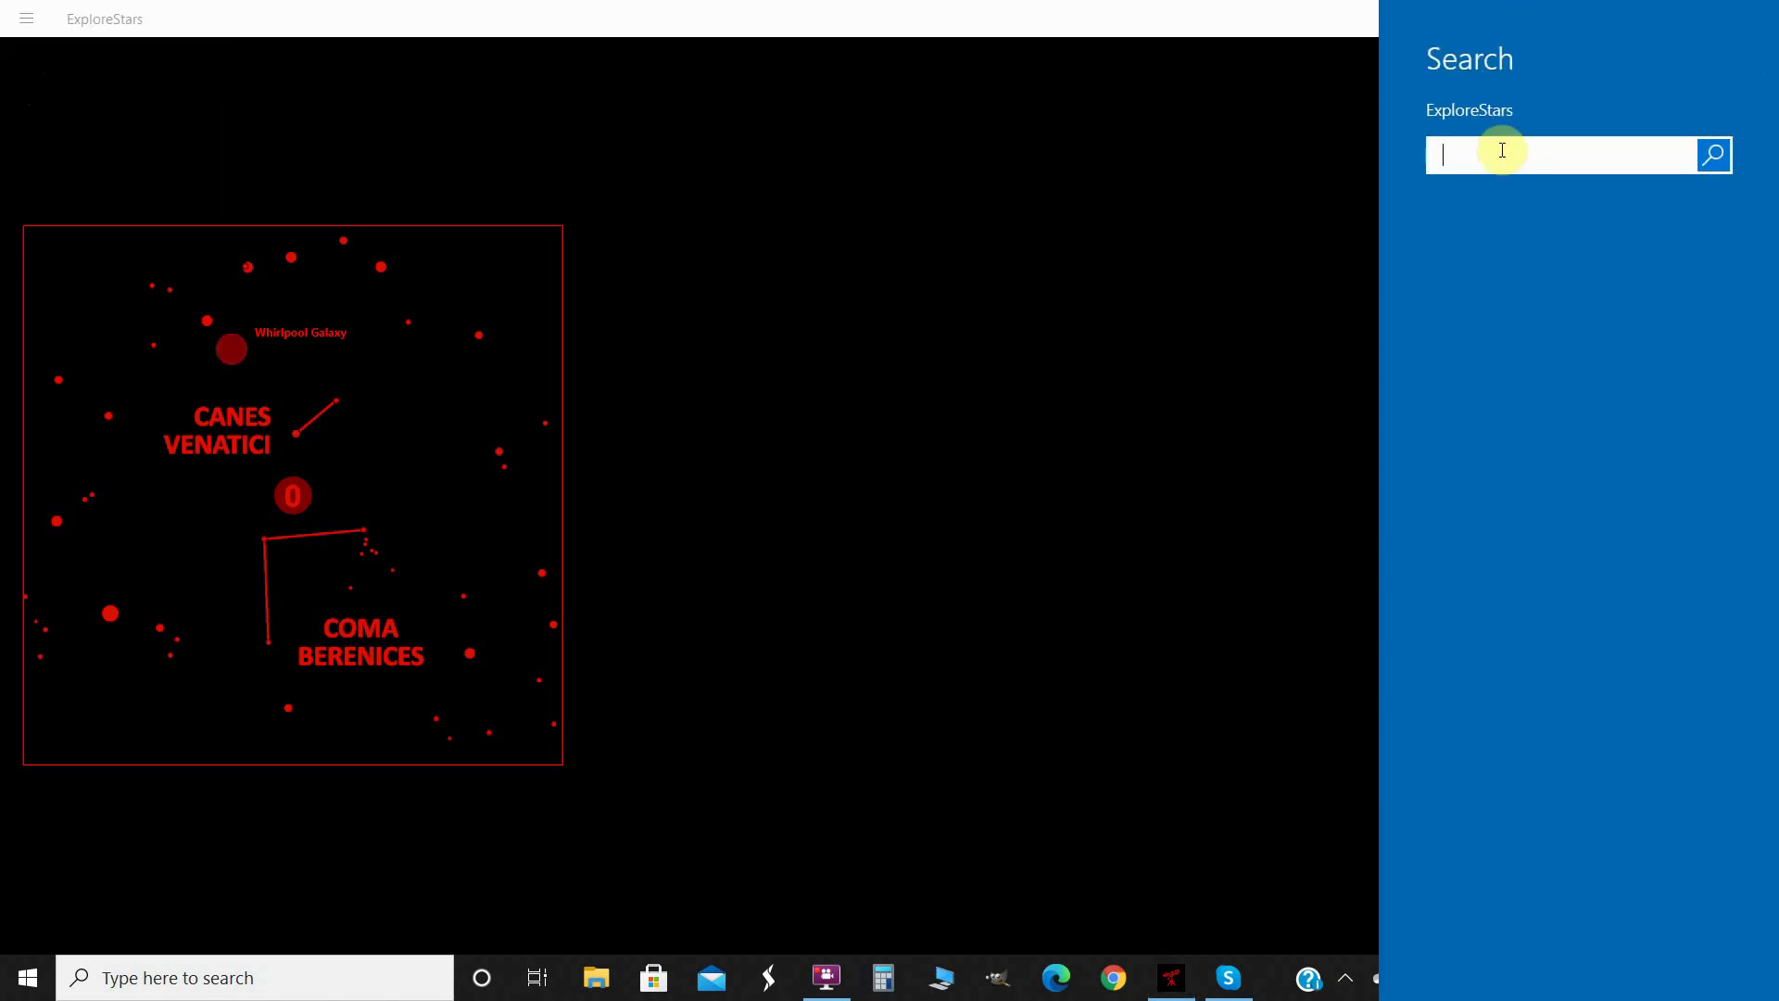
type("m31")
key("Return")
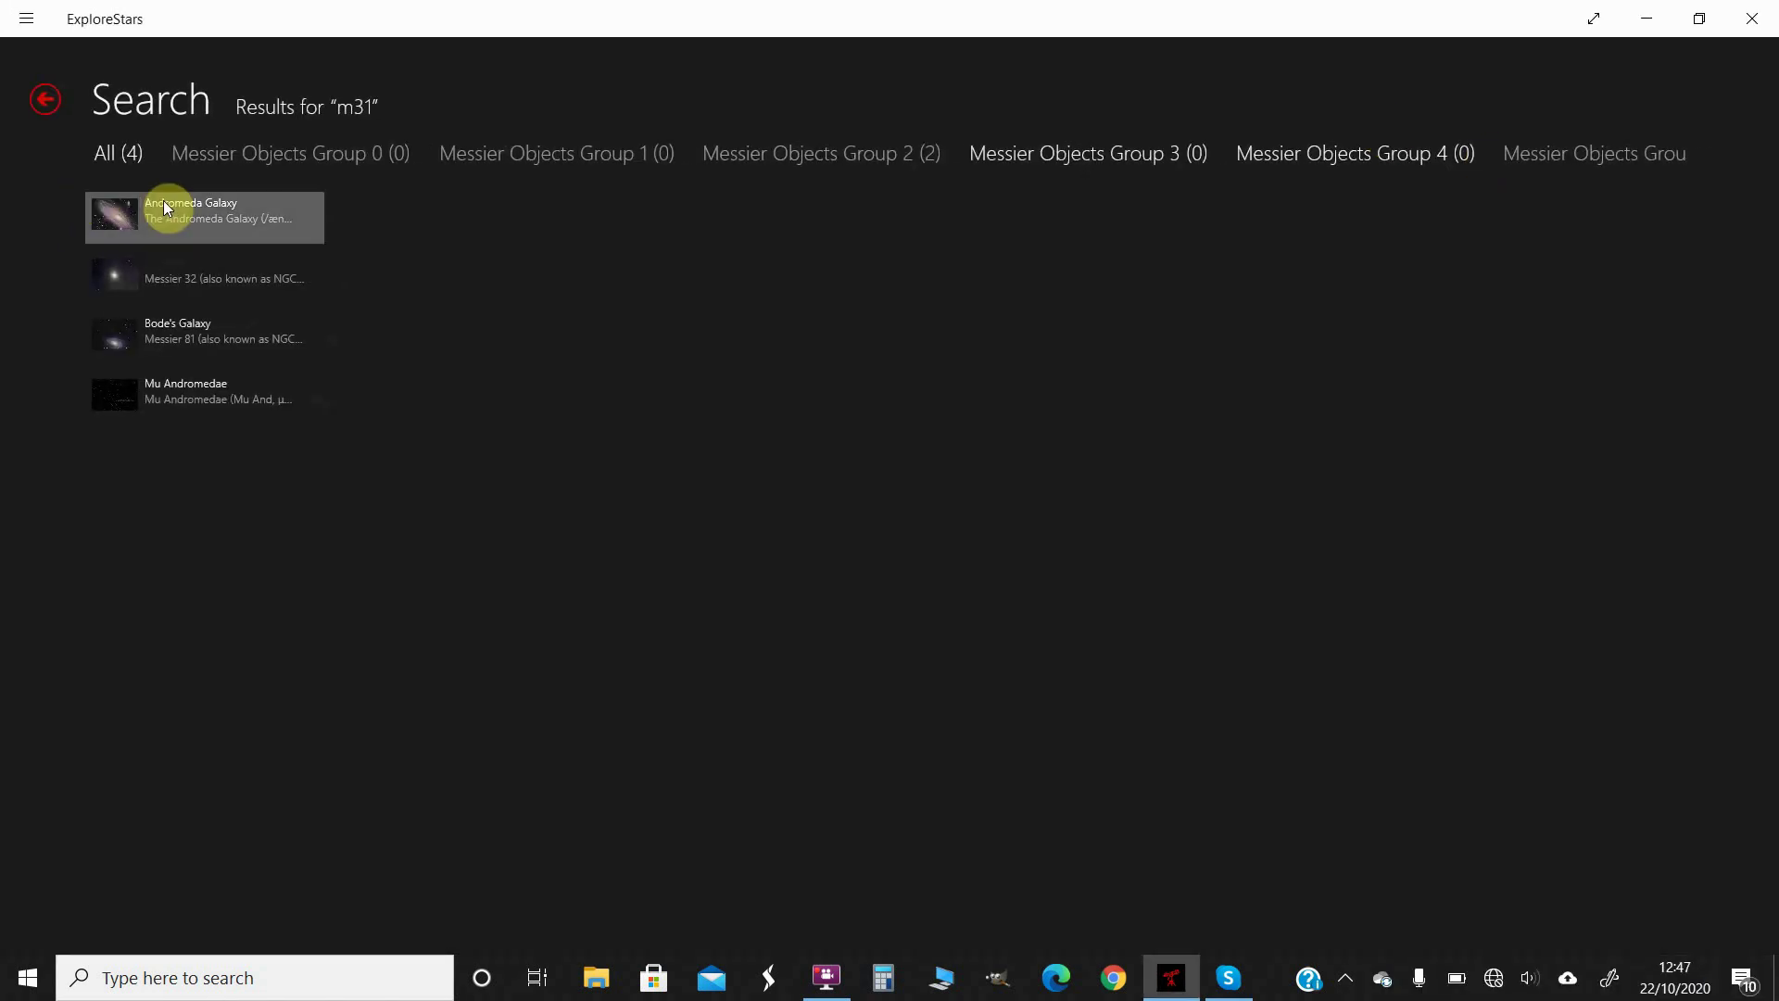
left_click(228, 219)
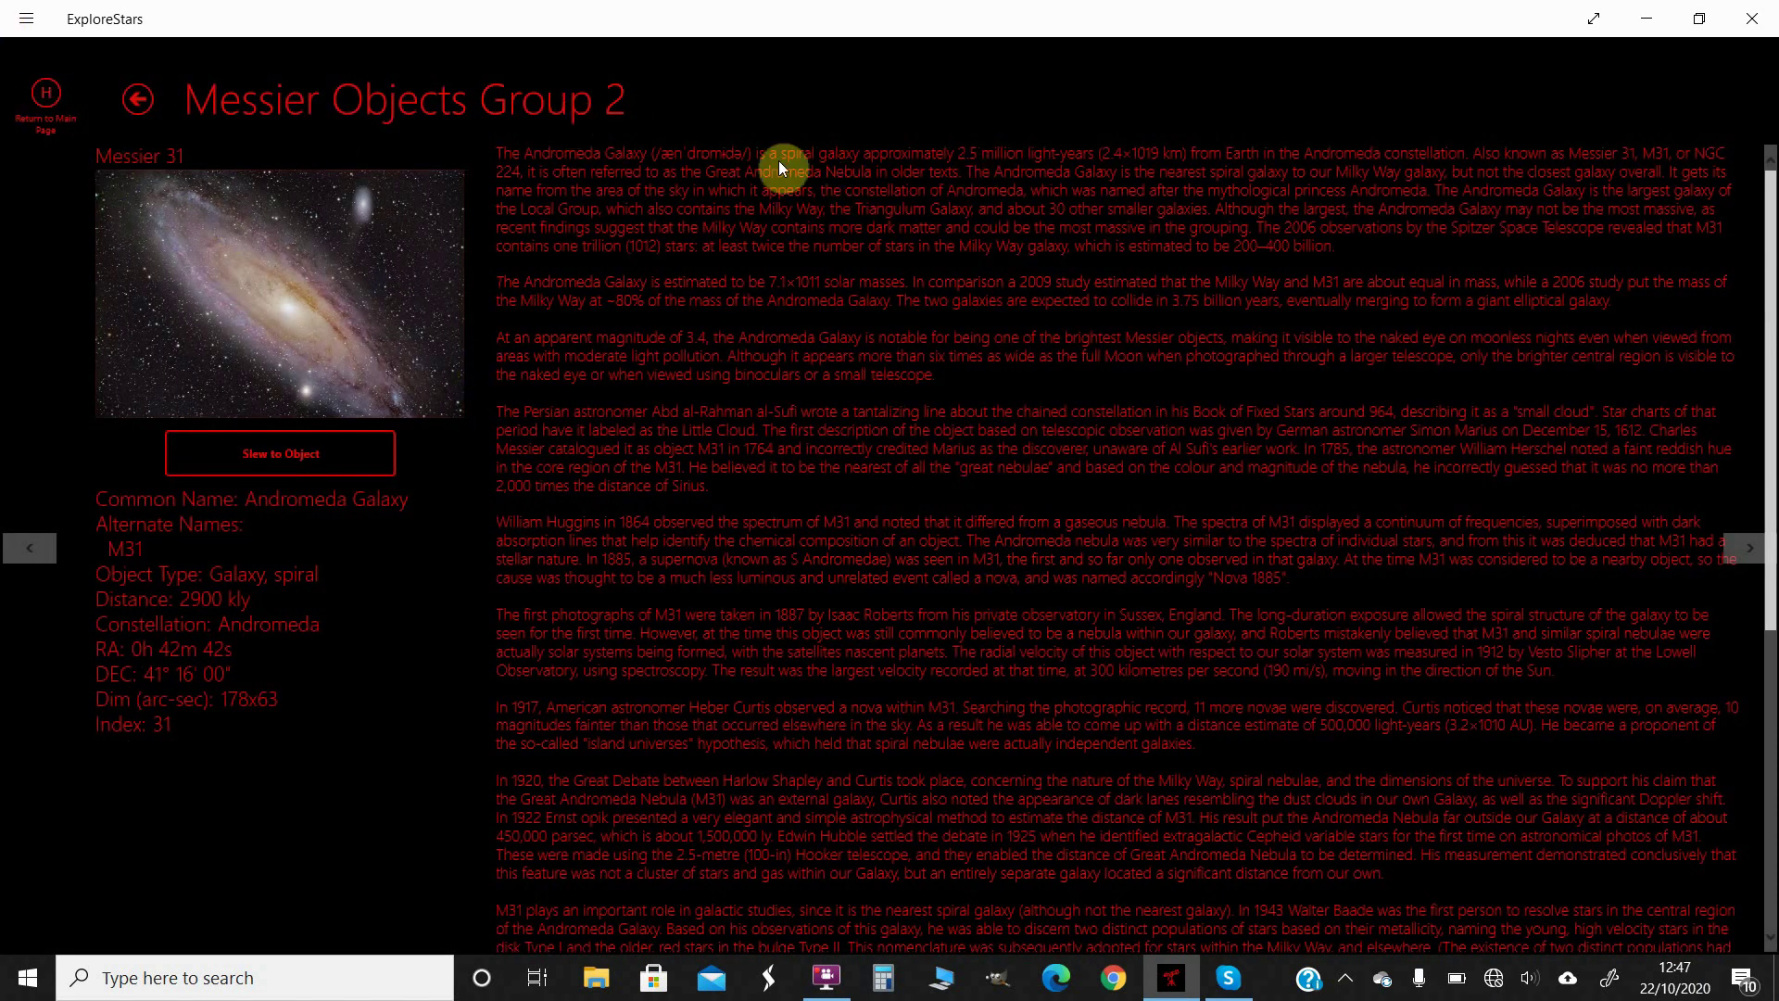
left_click(136, 101)
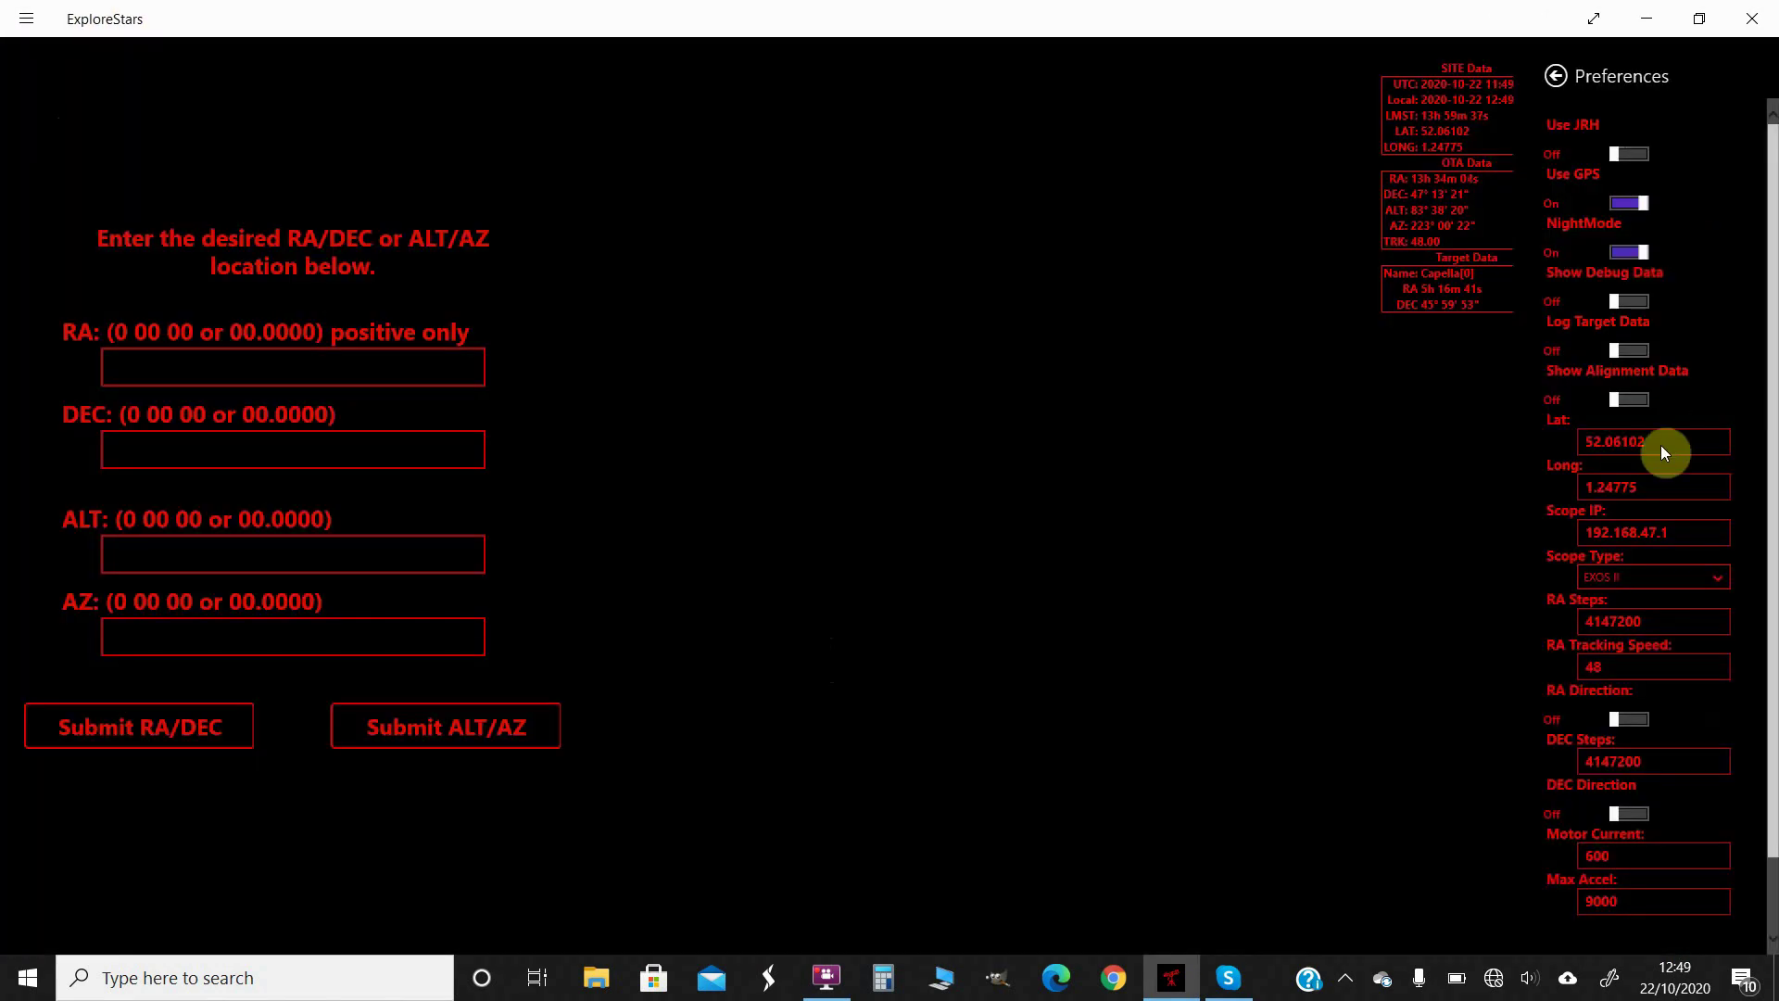